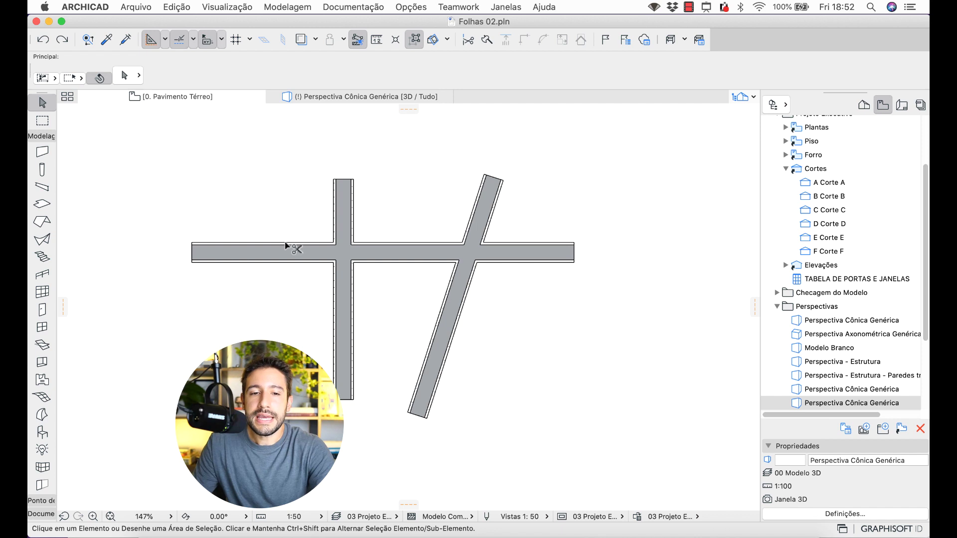
Step: Trim off the left and right ends of the horizontal wall and the upper ends of the vertical and diagonal walls at their intersections
{"action": "left_click", "coordinate": [288, 252]}
{"action": "left_click", "coordinate": [338, 225]}
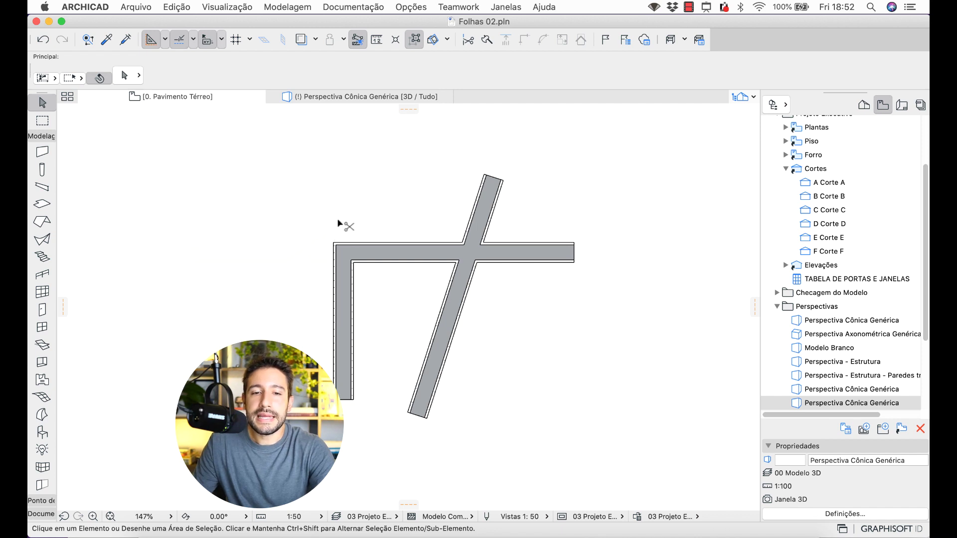
{"action": "left_click", "coordinate": [476, 230]}
{"action": "left_click", "coordinate": [508, 244]}
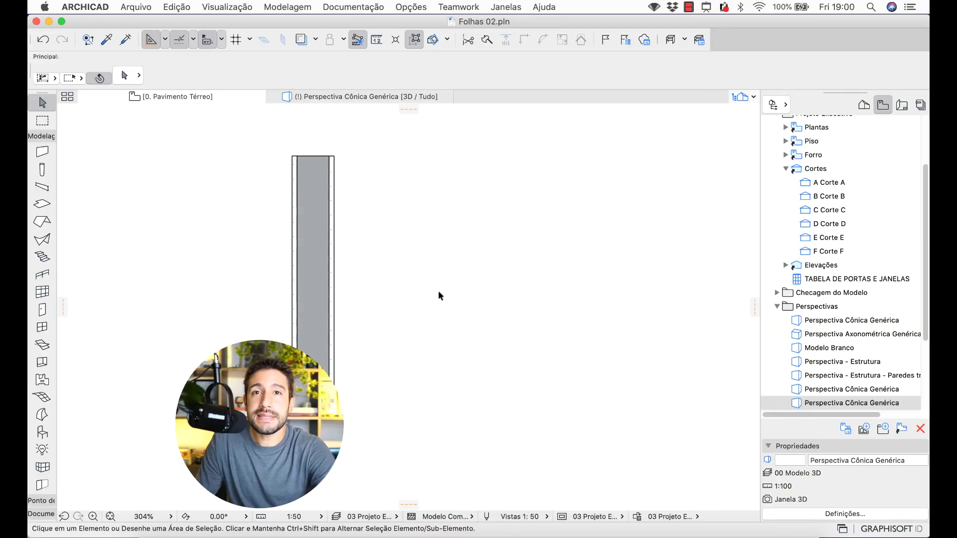
Step: Move the vertical wall horizontally to the right, using its upper reference-line endpoint as the base point
{"action": "left_click", "coordinate": [329, 241]}
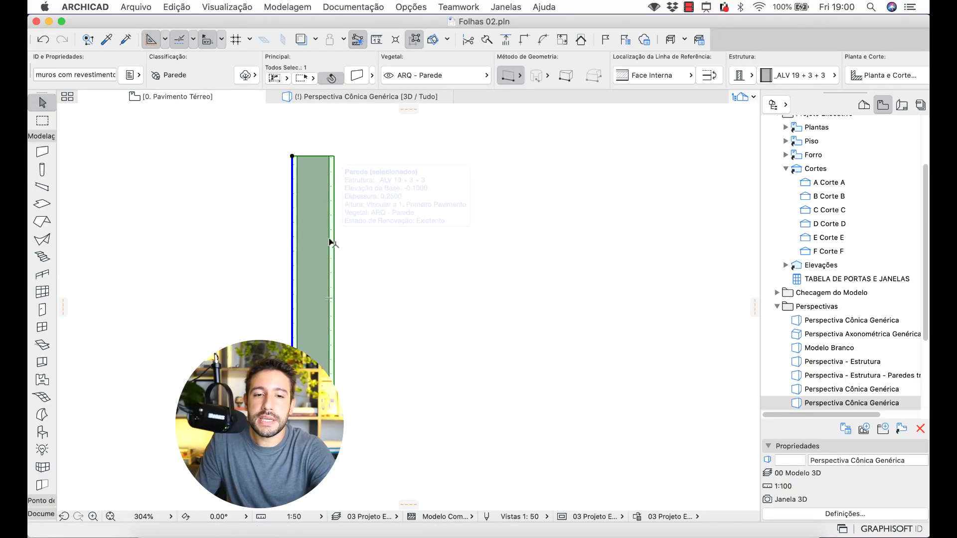
{"action": "right_click", "coordinate": [328, 240]}
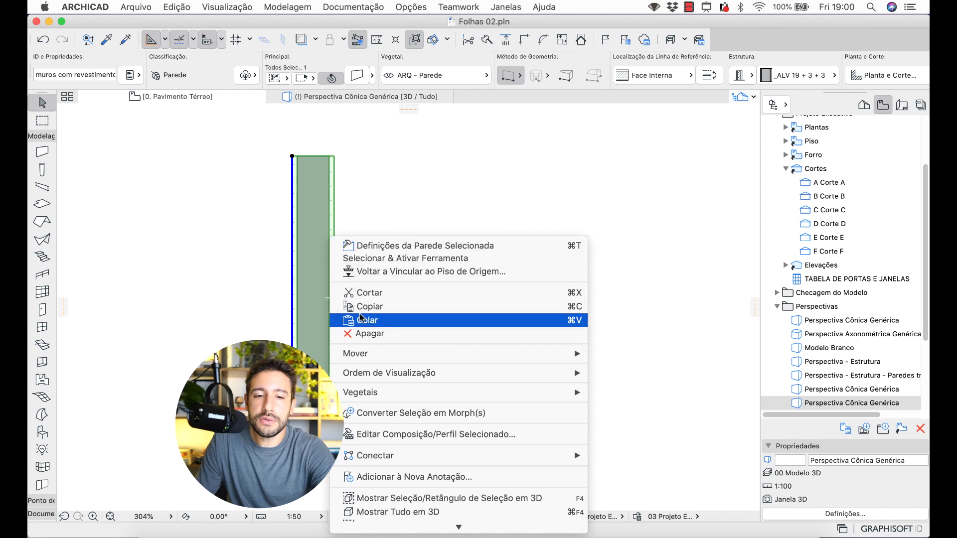
{"action": "mouse_move", "coordinate": [375, 355]}
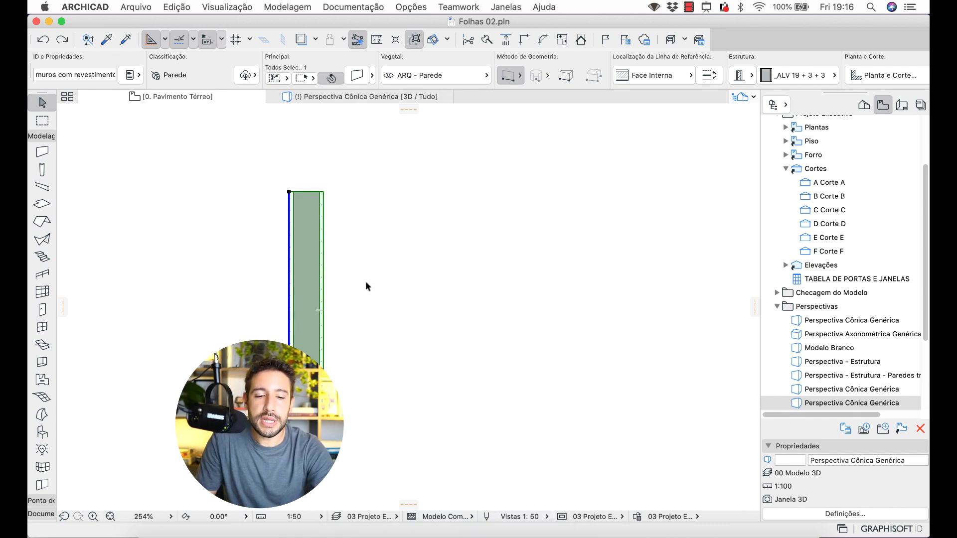
{"action": "key", "text": "super+d"}
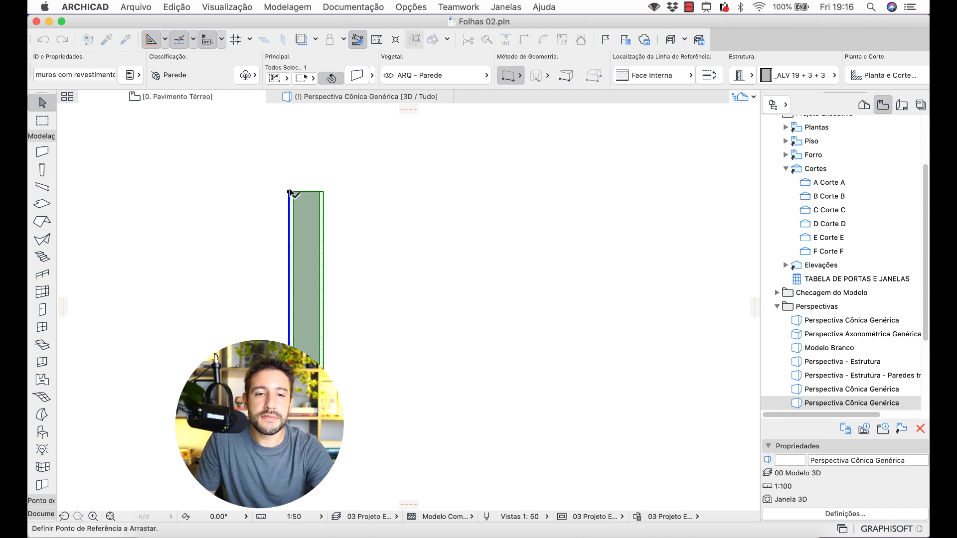
{"action": "left_click", "coordinate": [289, 191]}
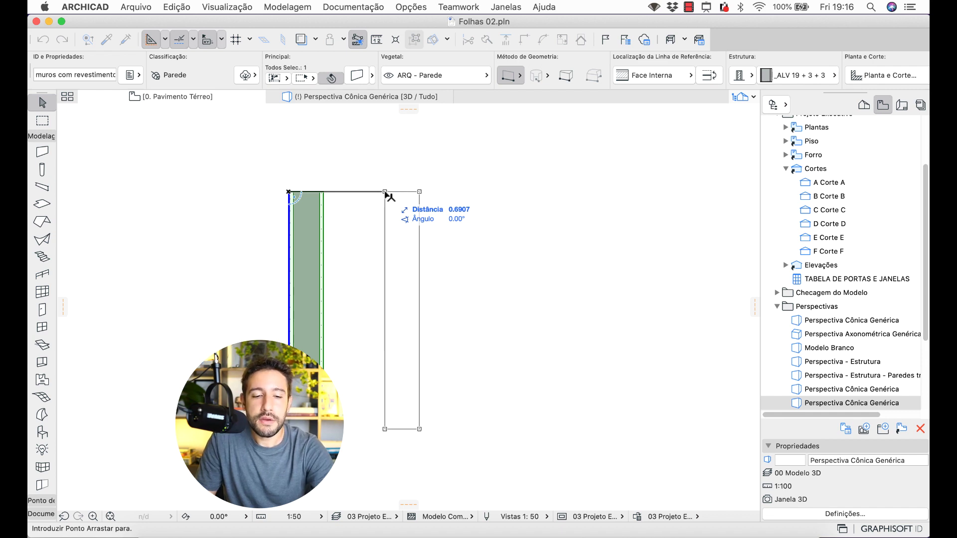
{"action": "left_click", "coordinate": [427, 191]}
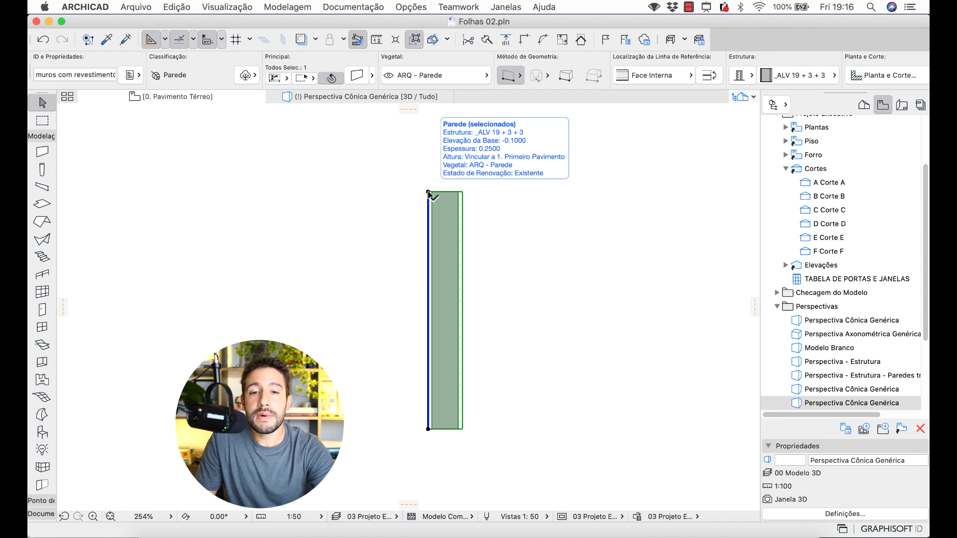
Step: Rotate the wall by -30° about its upper reference-line endpoint and clear the selection
{"action": "key", "text": "super+e"}
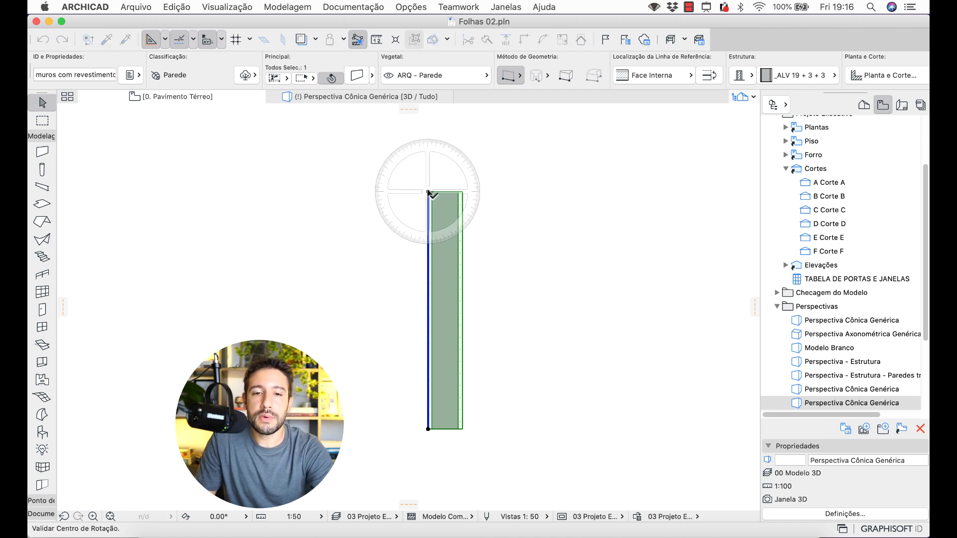
{"action": "left_click", "coordinate": [428, 192]}
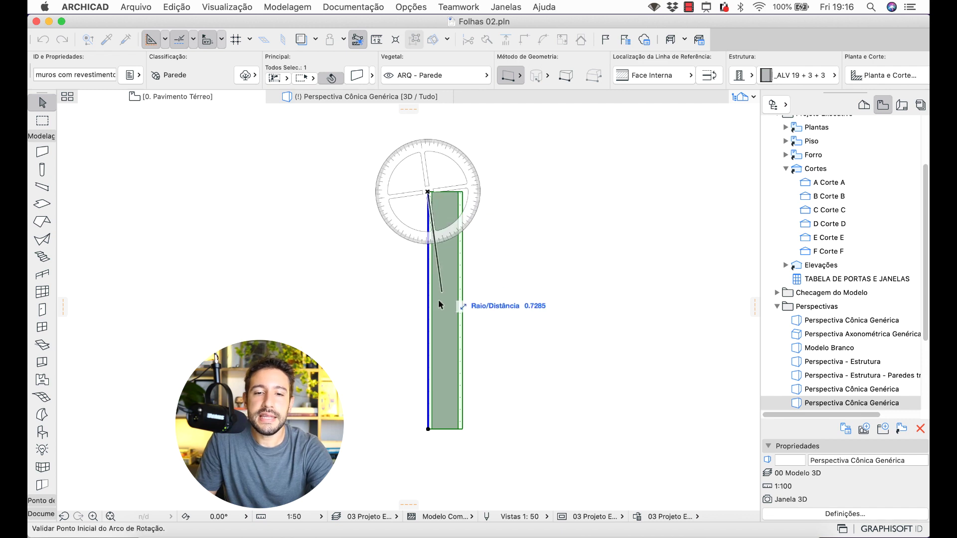
{"action": "left_click", "coordinate": [429, 327]}
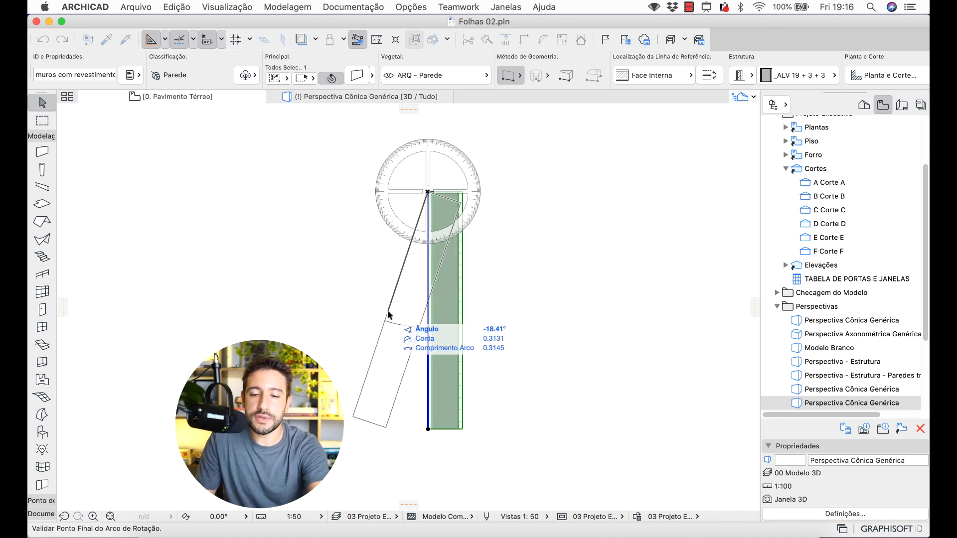
{"action": "type", "text": "-30"}
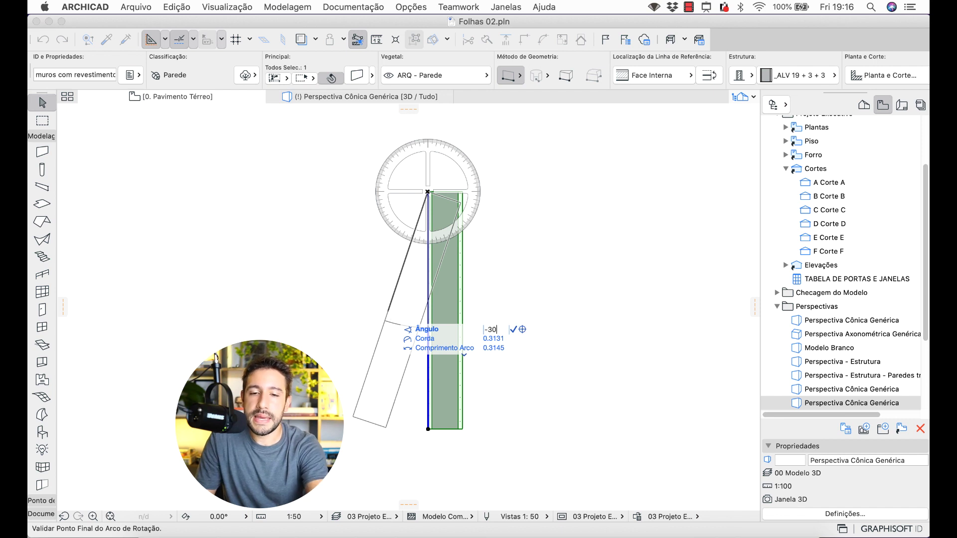
{"action": "key", "text": "Return"}
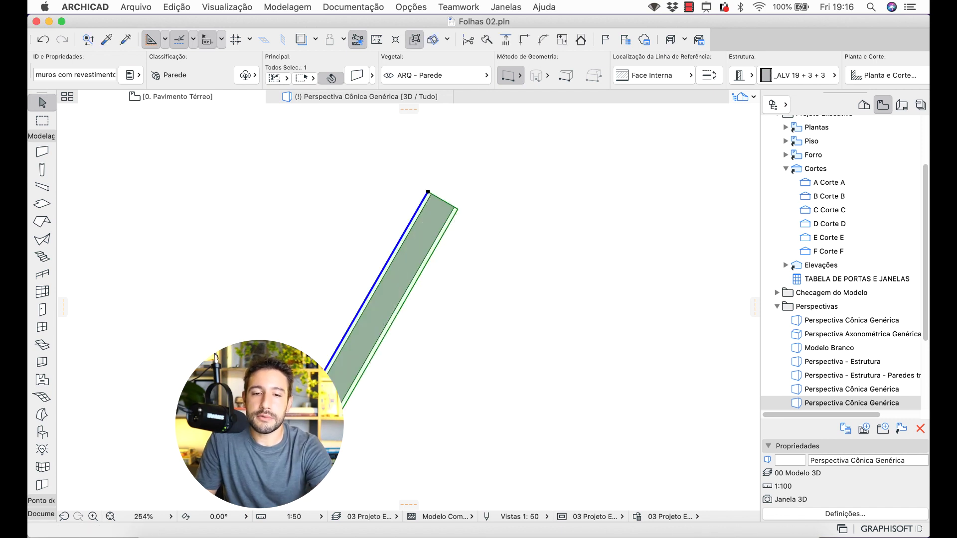
{"action": "key", "text": "Escape"}
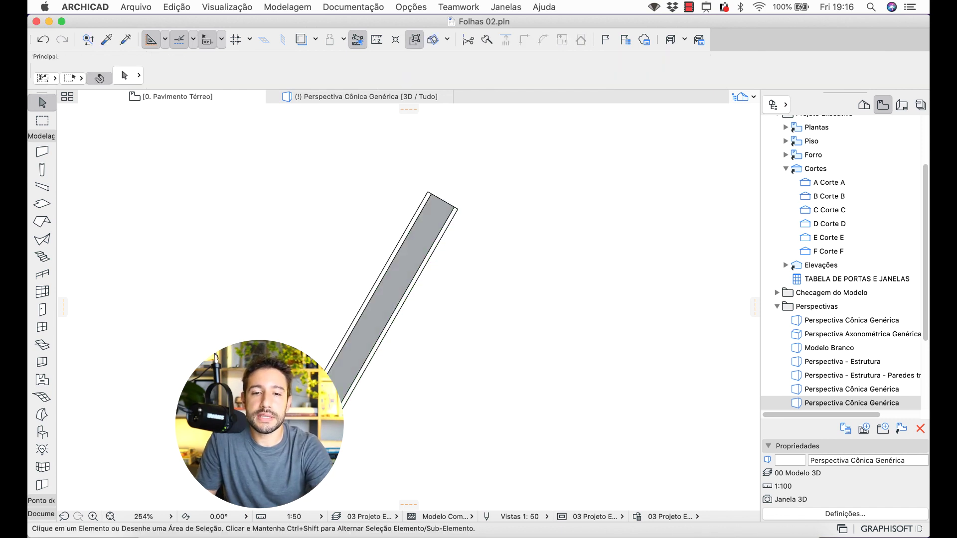
Step: Mirror the slanted wall across a vertical axis through its upper reference-line endpoint, without keeping the original
{"action": "left_click", "coordinate": [396, 310]}
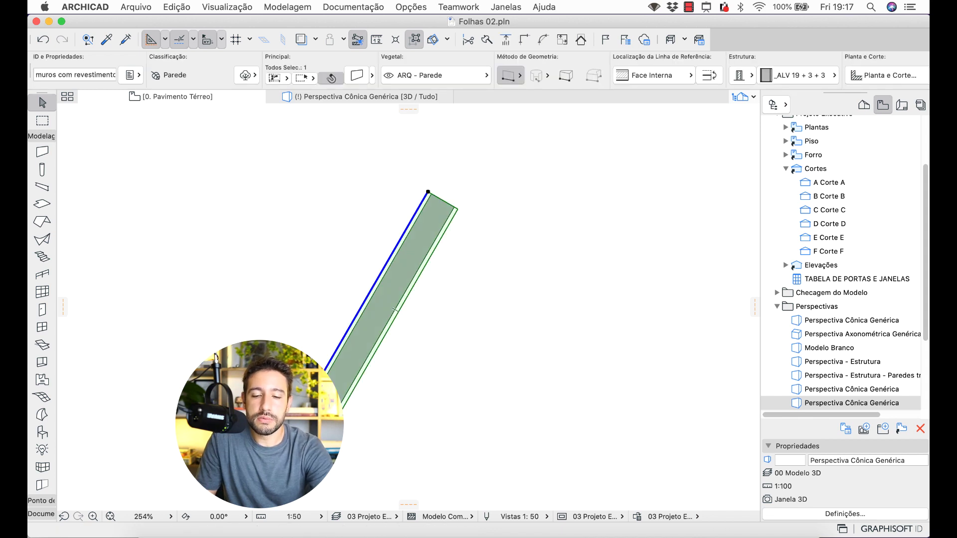
{"action": "key", "text": "super+m"}
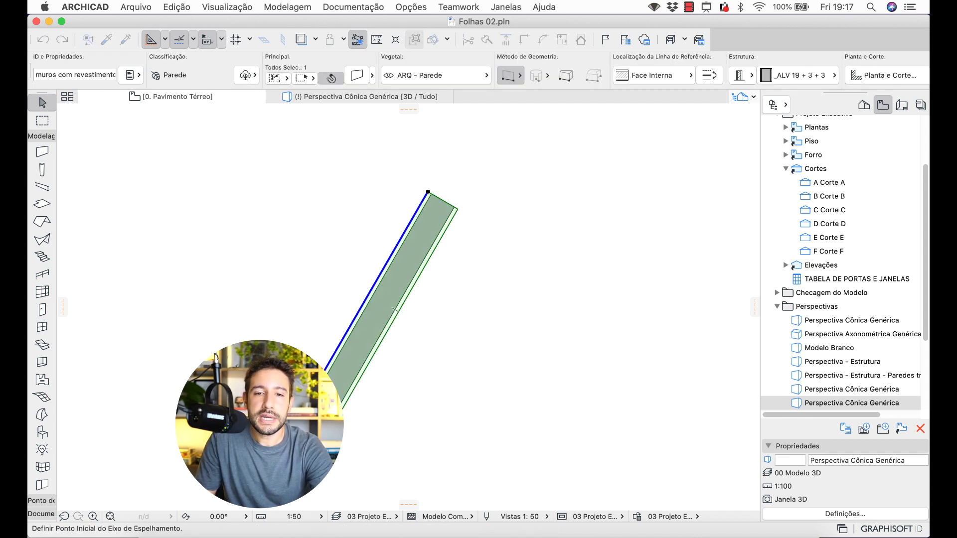
{"action": "left_click", "coordinate": [427, 192]}
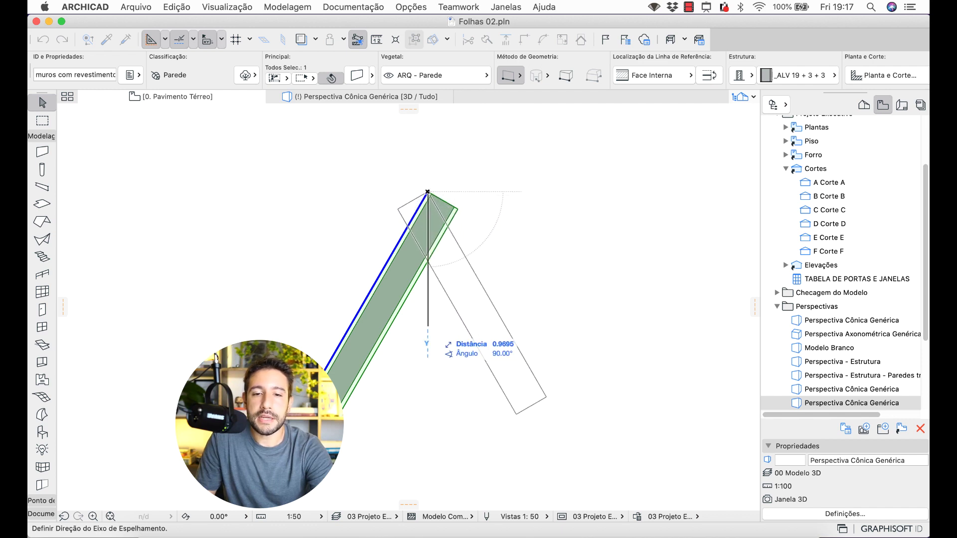
{"action": "left_click", "coordinate": [428, 326]}
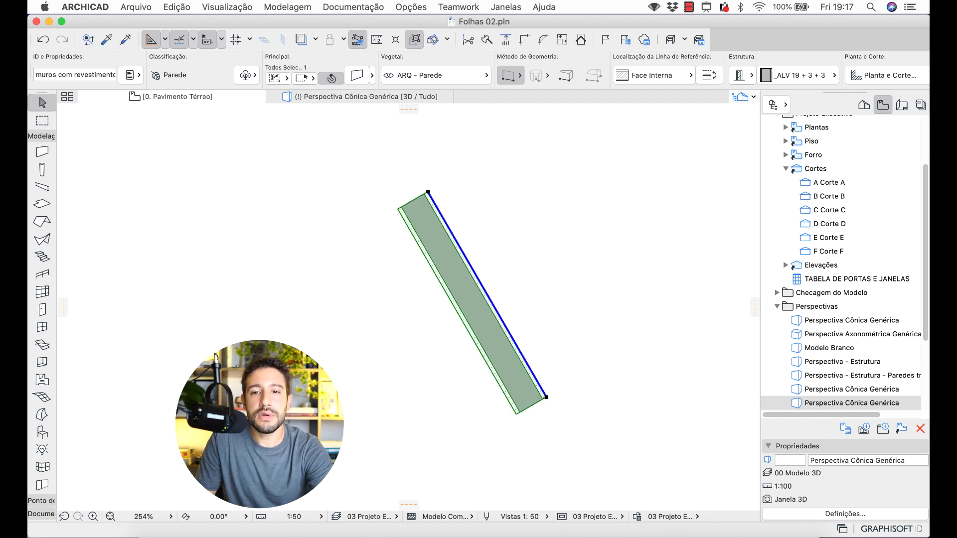
{"action": "key", "text": "Escape"}
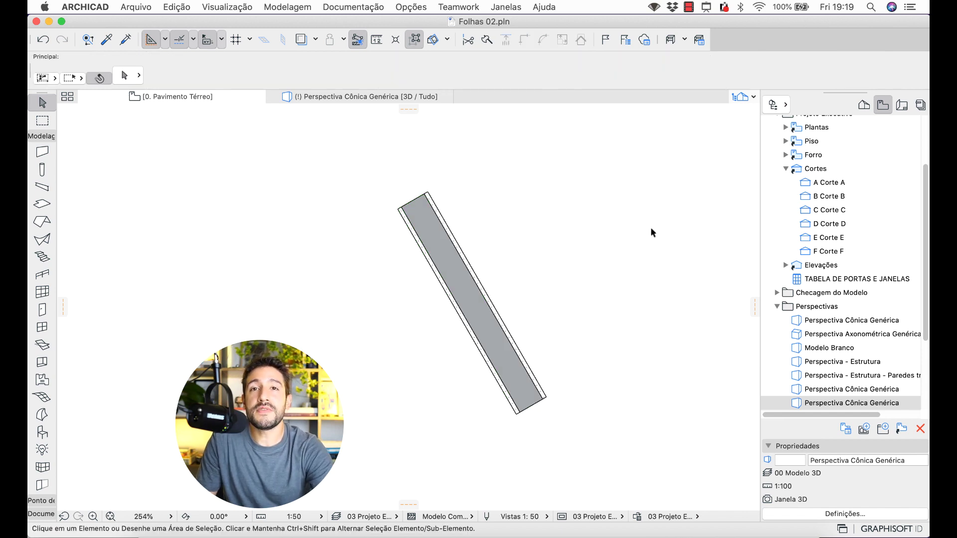
Step: Place a copy of the slanted wall horizontally to the right at a distance of 1, keeping the original
{"action": "left_click", "coordinate": [459, 246]}
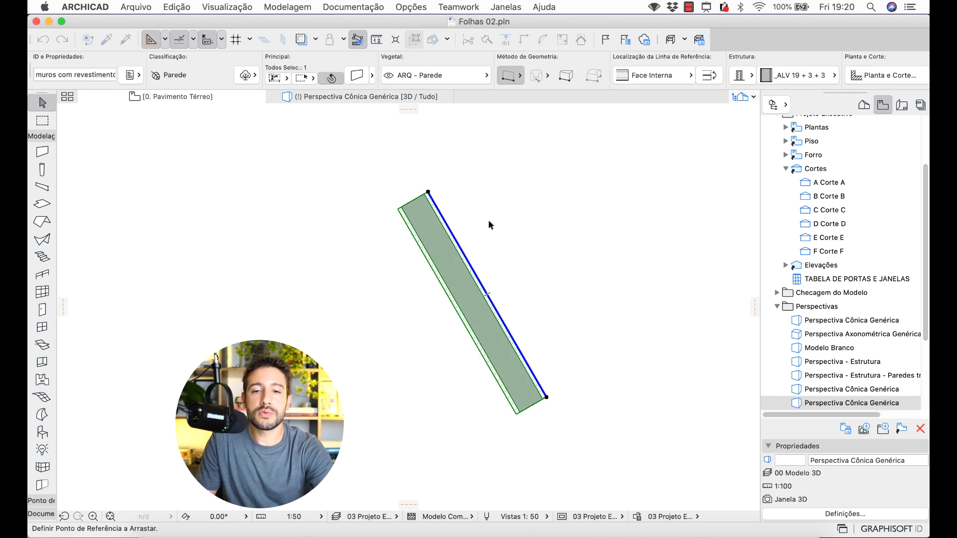
{"action": "key", "text": "alt"}
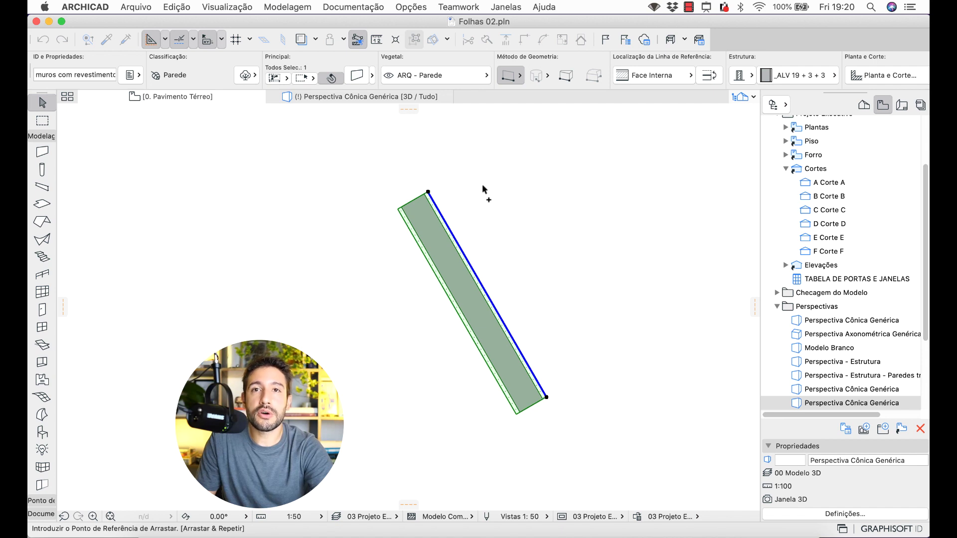
{"action": "left_click", "coordinate": [432, 191]}
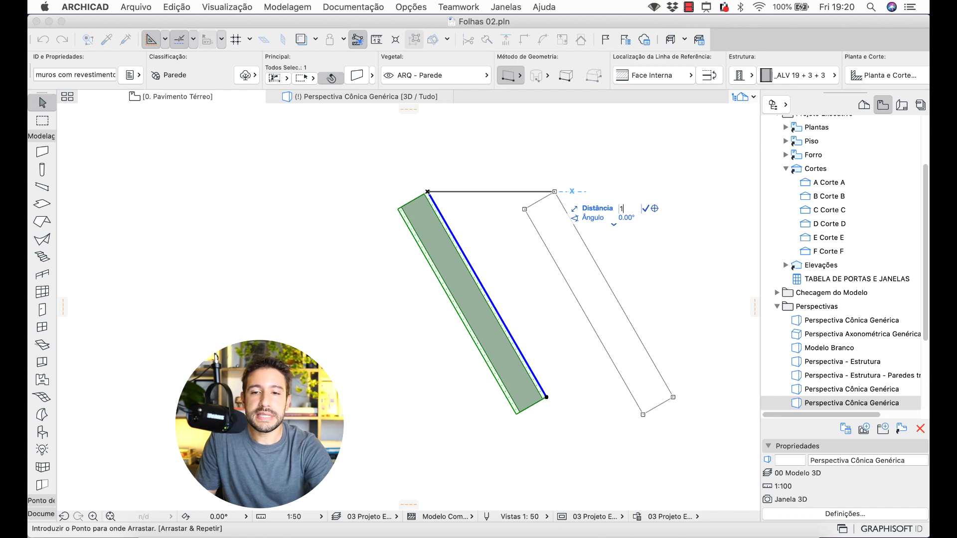
{"action": "left_click", "coordinate": [566, 191]}
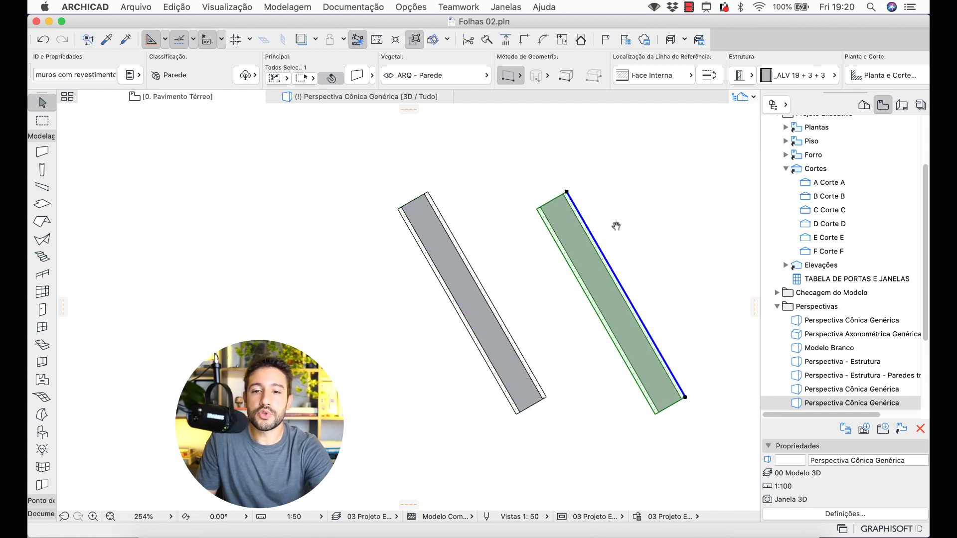
{"action": "scroll", "coordinate": [551, 225], "scroll_direction": "right", "scroll_amount": 5}
{"action": "left_click", "coordinate": [566, 232]}
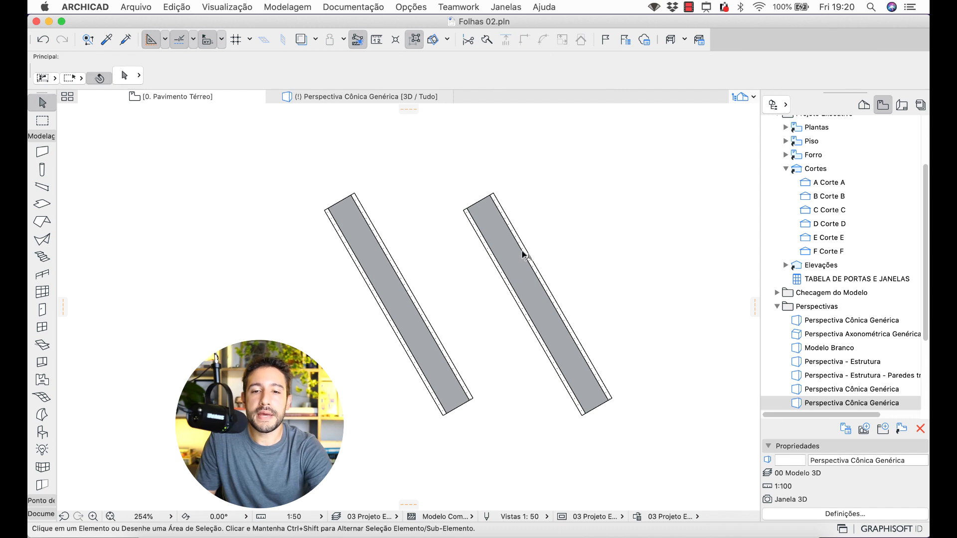
Step: Create a copy of the right-hand slanted wall rotated about 60° around its upper reference-line endpoint so that it runs horizontally
{"action": "left_click", "coordinate": [526, 252]}
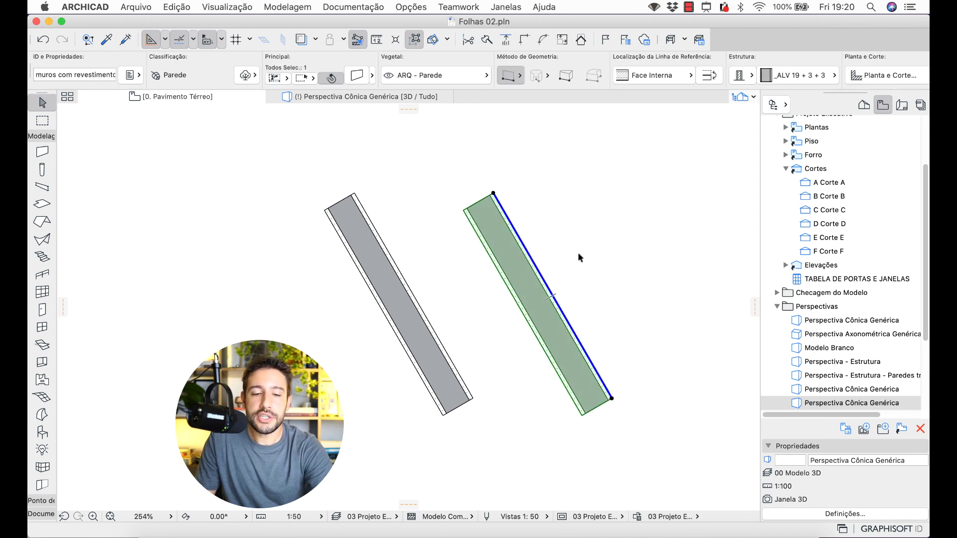
{"action": "key", "text": "super+e"}
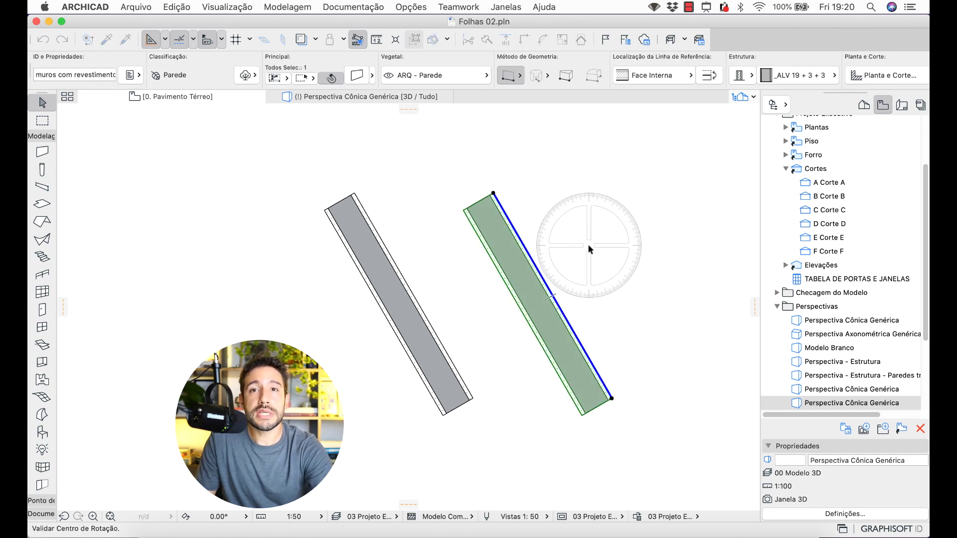
{"action": "key", "text": "alt"}
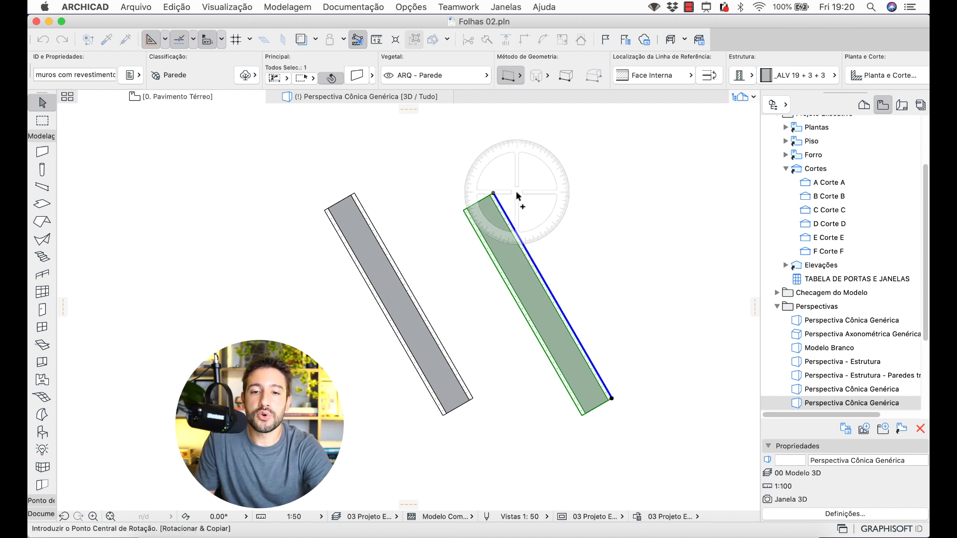
{"action": "left_click", "coordinate": [493, 193]}
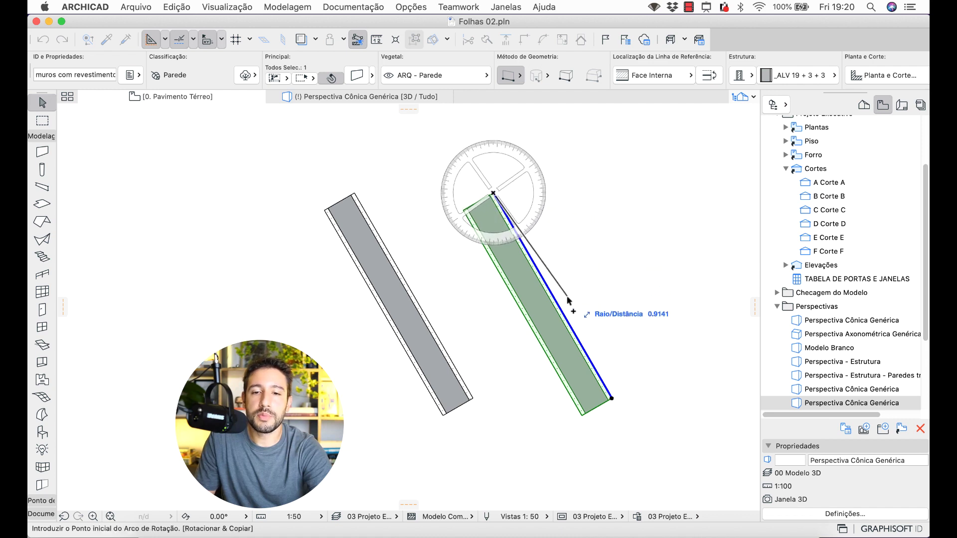
{"action": "left_click", "coordinate": [564, 315]}
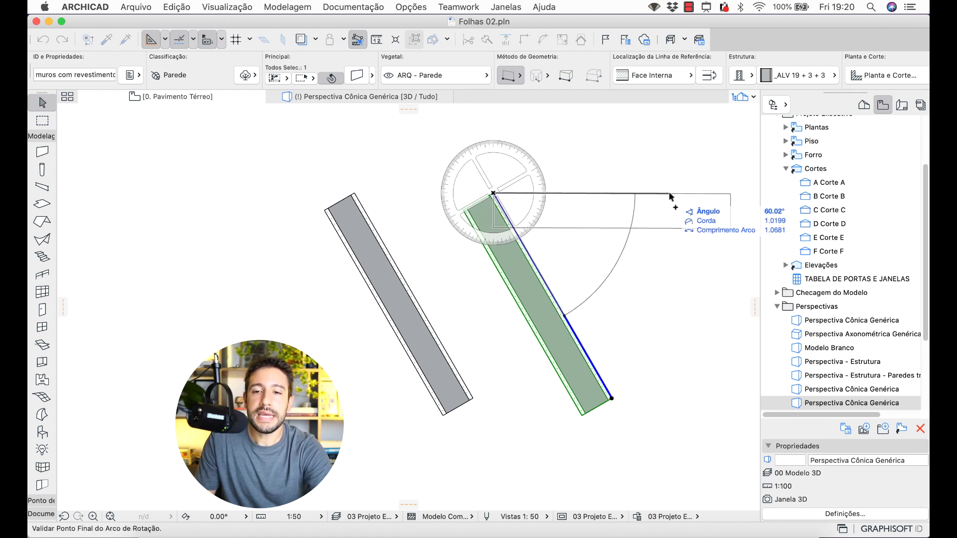
{"action": "left_click", "coordinate": [670, 195]}
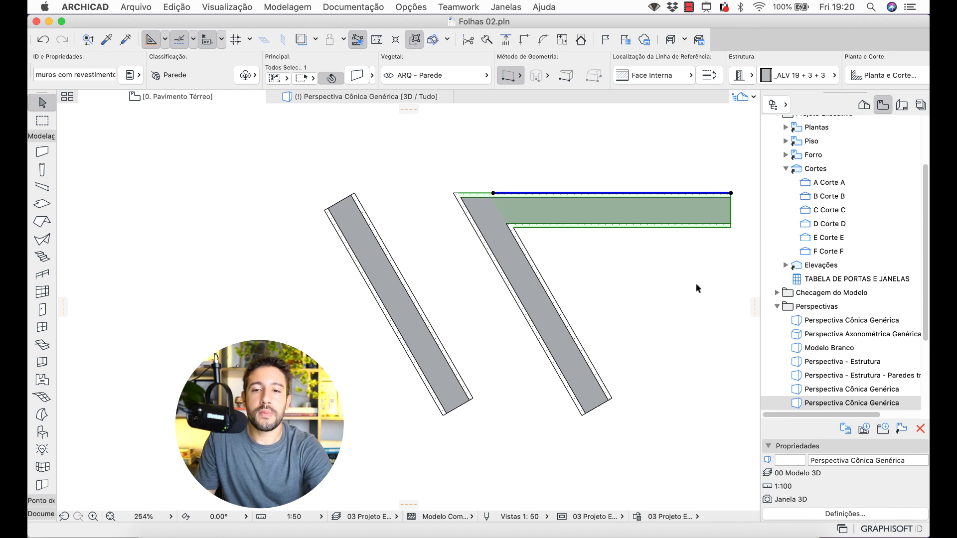
Step: Create a mirrored copy of the horizontal wall across a vertical axis placed in the empty space beyond its right end
{"action": "middle_click_drag", "start_coordinate": [697, 295], "coordinate": [511, 301]}
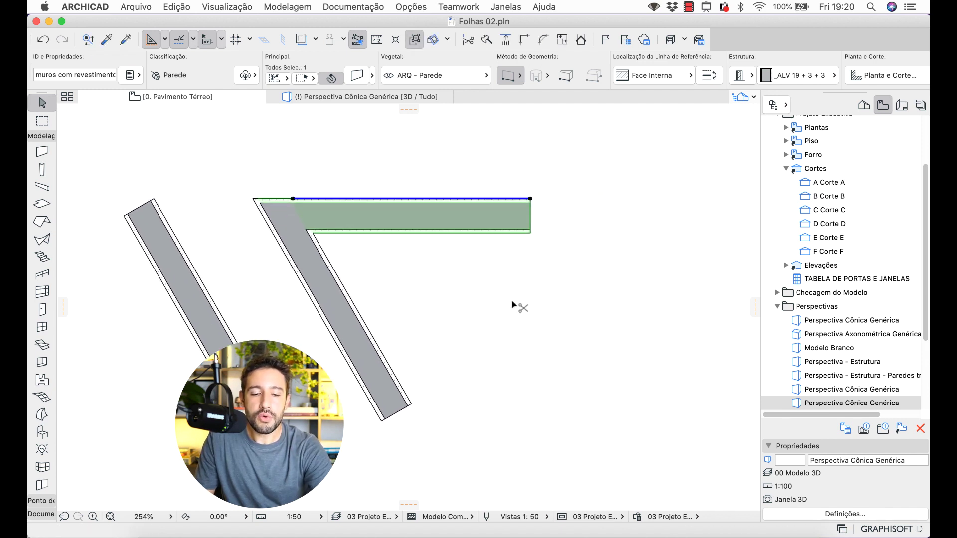
{"action": "key", "text": "super+m"}
{"action": "middle_click_drag", "start_coordinate": [579, 316], "coordinate": [493, 312]}
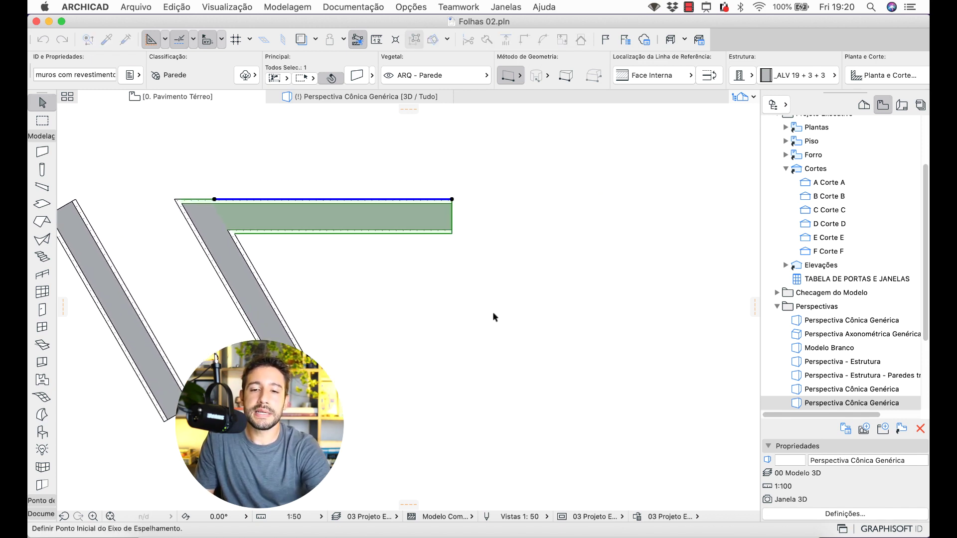
{"action": "key", "text": "alt"}
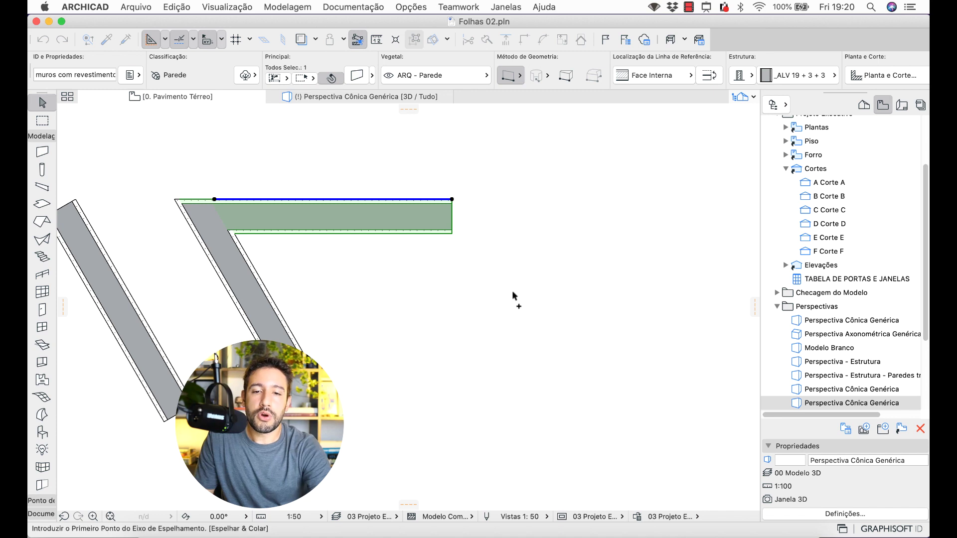
{"action": "left_click", "coordinate": [517, 253]}
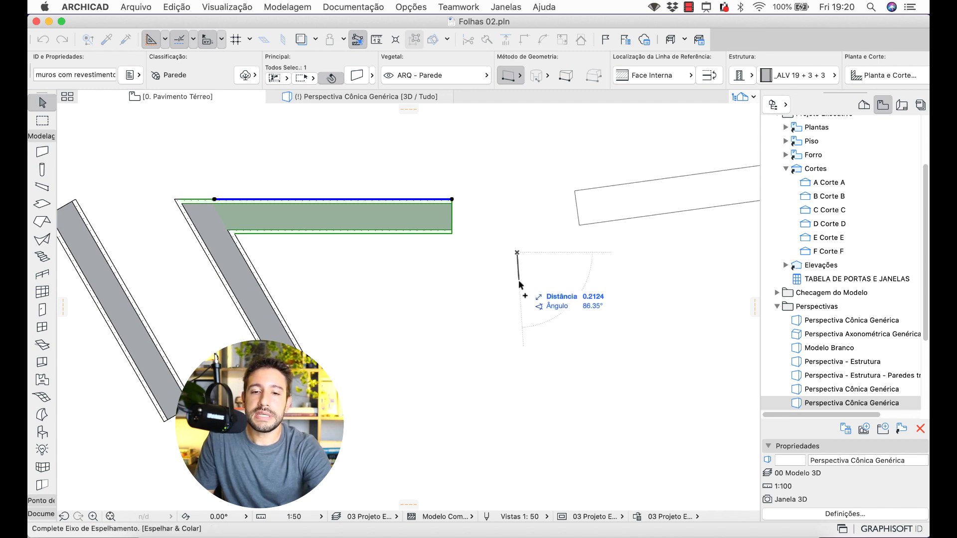
{"action": "left_click", "coordinate": [517, 309]}
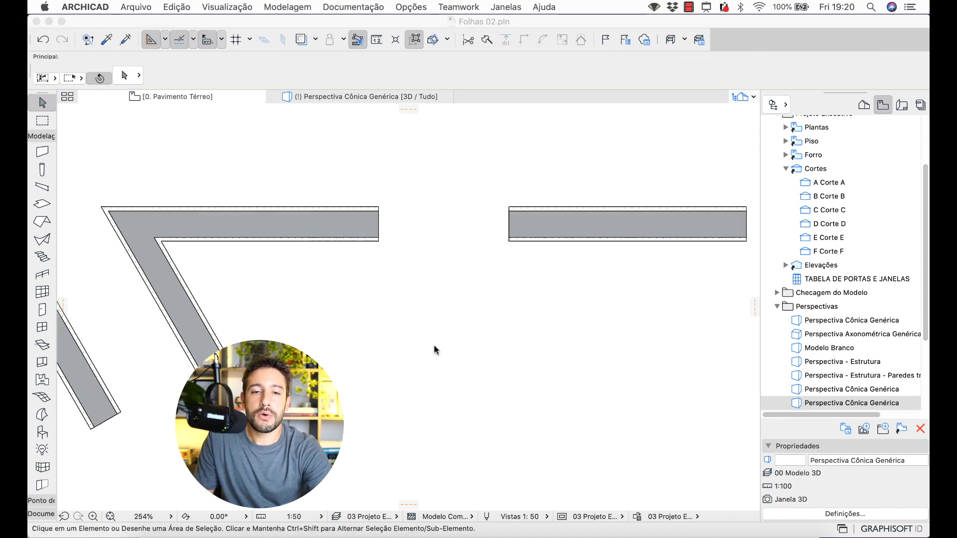
{"action": "key", "text": "ctrl+a"}
{"action": "mouse_move", "coordinate": [327, 203]}
{"action": "left_mouse_down"}
{"action": "mouse_move", "coordinate": [362, 178]}
{"action": "mouse_move", "coordinate": [544, 199]}
{"action": "mouse_move", "coordinate": [546, 182]}
{"action": "mouse_move", "coordinate": [548, 200]}
{"action": "left_mouse_up"}
{"action": "mouse_move", "coordinate": [379, 234]}
{"action": "left_mouse_down"}
{"action": "mouse_move", "coordinate": [220, 256]}
{"action": "mouse_move", "coordinate": [387, 227]}
{"action": "left_mouse_up"}
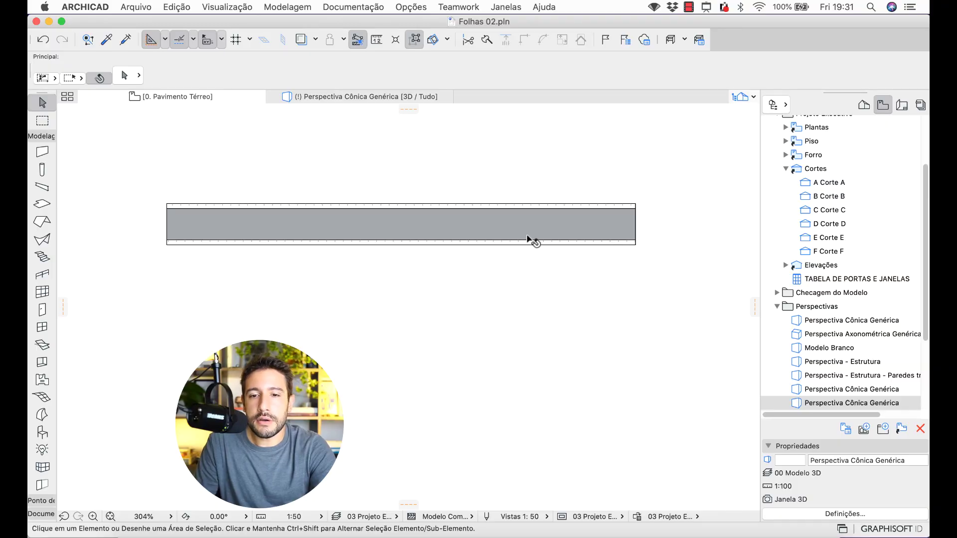
Step: Place three copies of the horizontal wall straight below it in one multiple-copy drag, using its right reference-line endpoint as the base point
{"action": "left_click", "coordinate": [530, 240]}
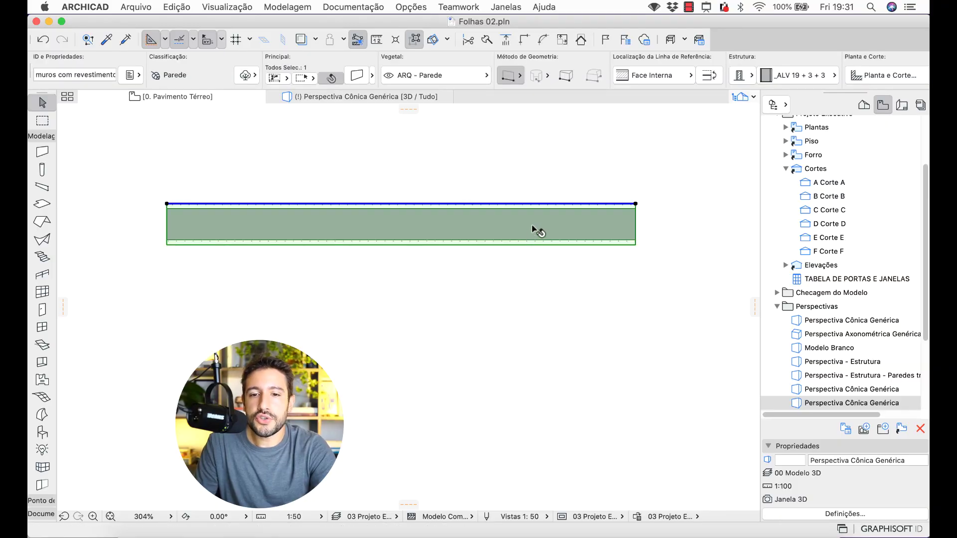
{"action": "key", "text": "super+d"}
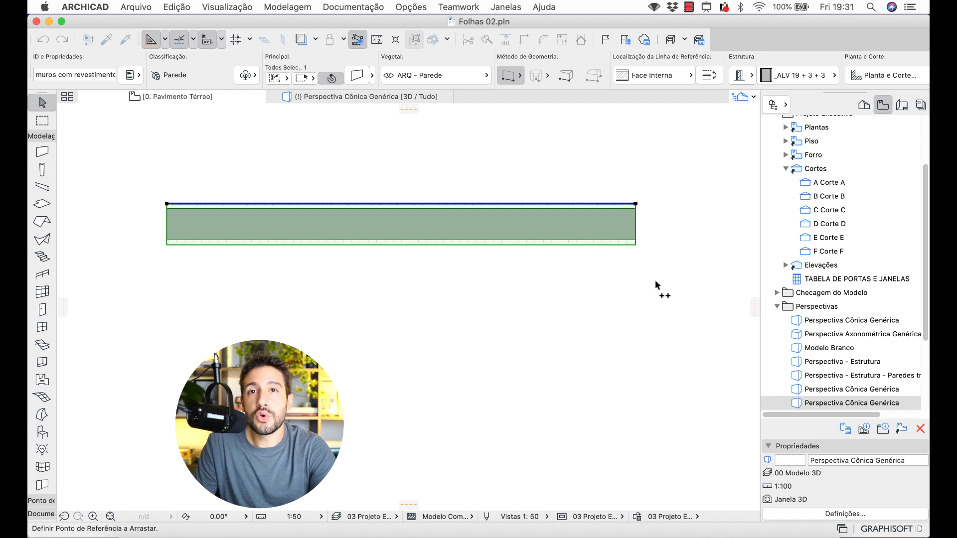
{"action": "left_click", "coordinate": [636, 204]}
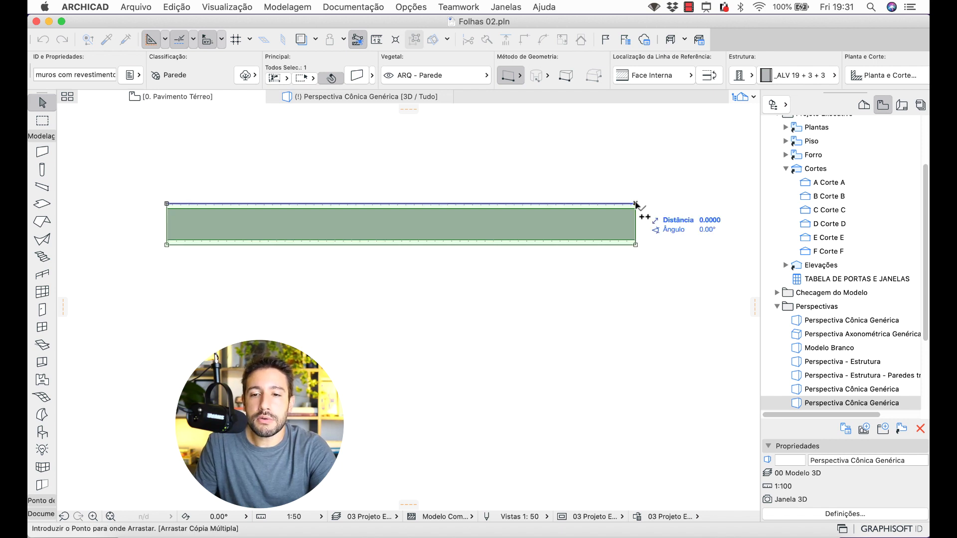
{"action": "left_click", "coordinate": [636, 278]}
{"action": "left_click", "coordinate": [636, 354]}
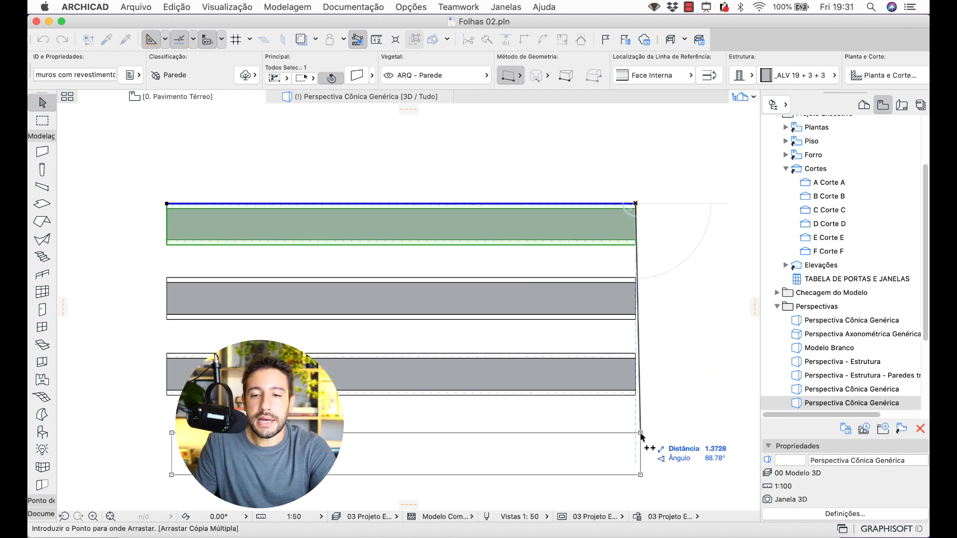
{"action": "double_click", "coordinate": [636, 439]}
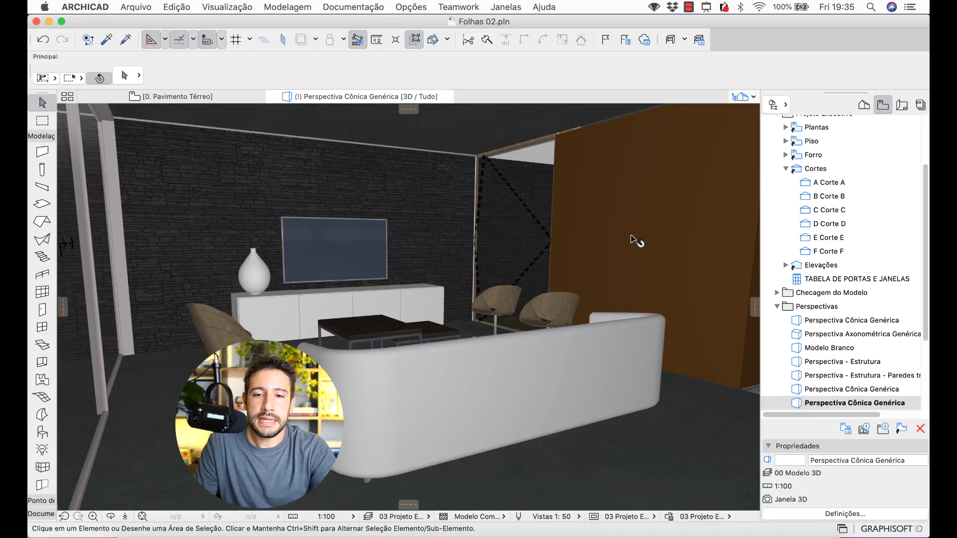
Step: Elevate the sofa in the 3D perspective to a height of 1 and clear the selection
{"action": "left_click", "coordinate": [555, 352]}
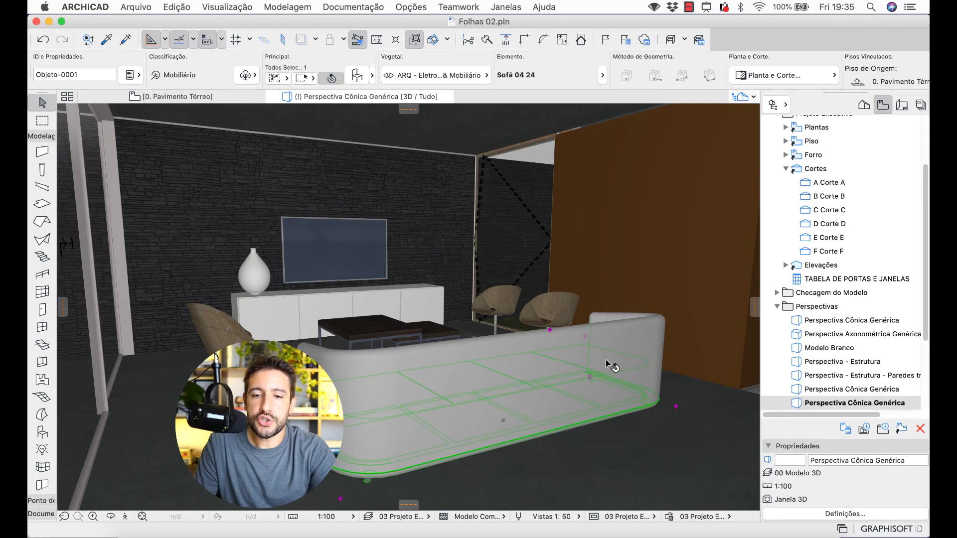
{"action": "mouse_move", "coordinate": [612, 366]}
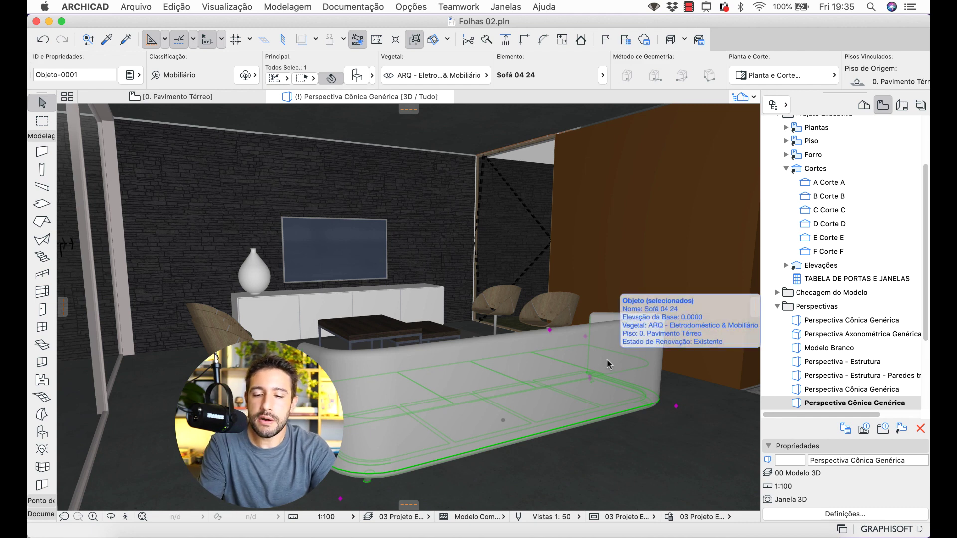
{"action": "key", "text": "super+9"}
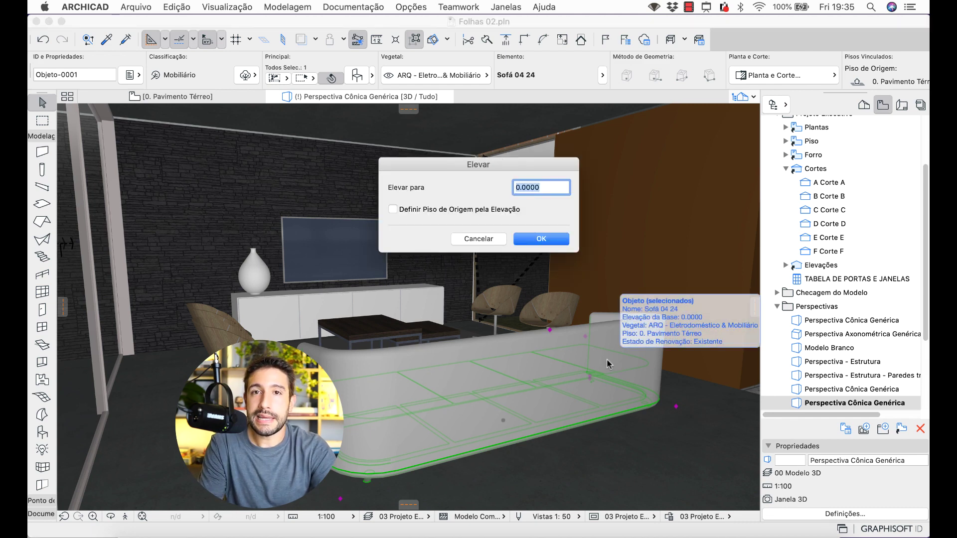
{"action": "type", "text": "1"}
{"action": "key", "text": "Return"}
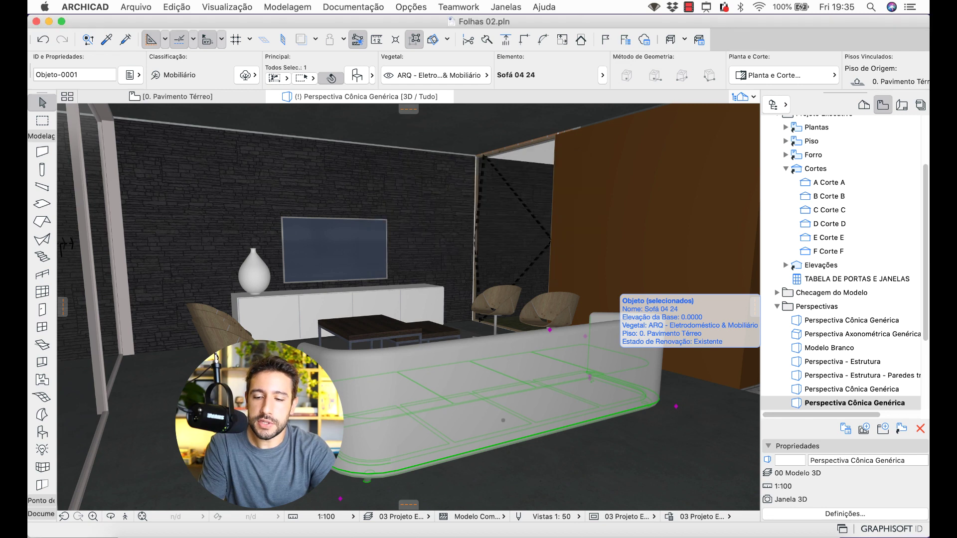
{"action": "key", "text": "Escape"}
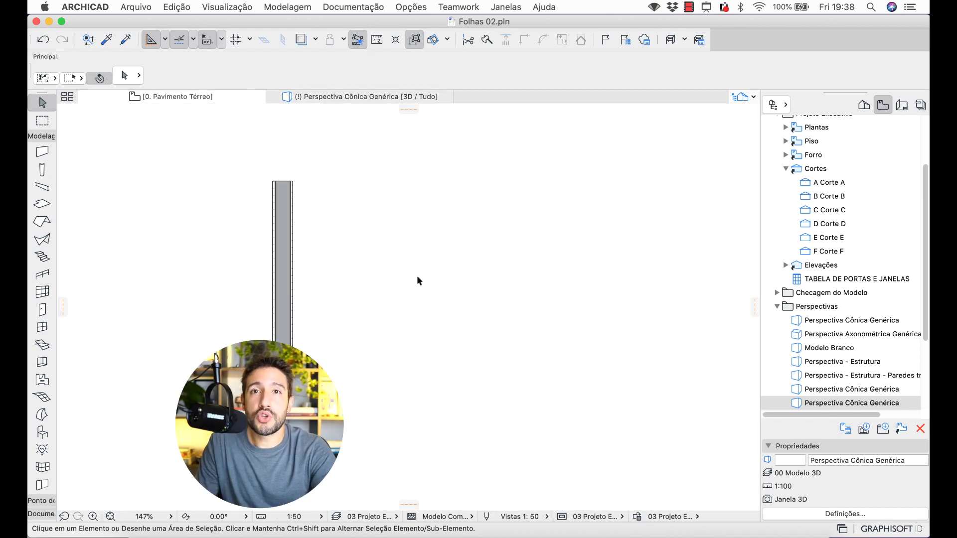
Step: Multiply the vertical wall horizontally to the right with the Increment (Incrementar) drag method, making 4 copies from its upper reference-line endpoint
{"action": "left_click", "coordinate": [287, 244]}
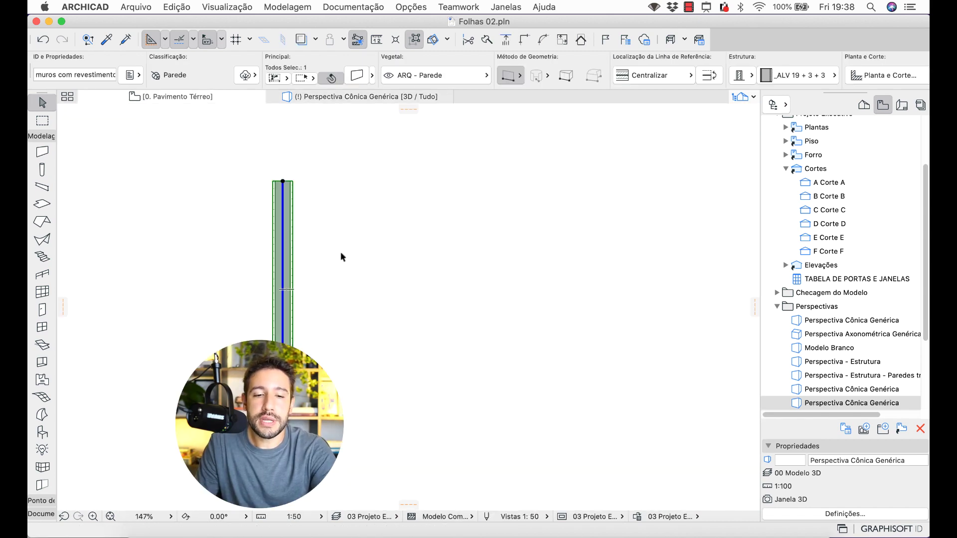
{"action": "key", "text": "super+u"}
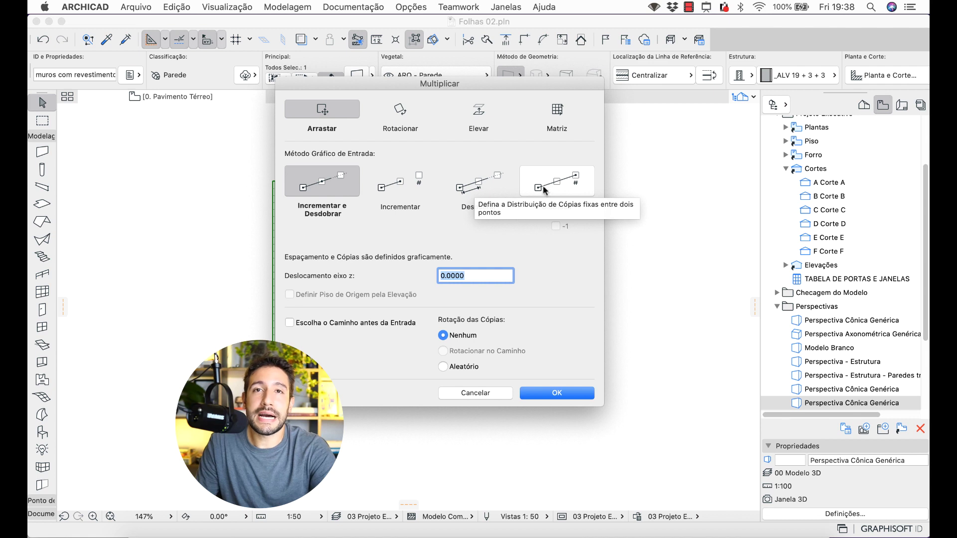
{"action": "left_click", "coordinate": [419, 187]}
{"action": "key", "text": "shift+Tab"}
{"action": "type", "text": "4"}
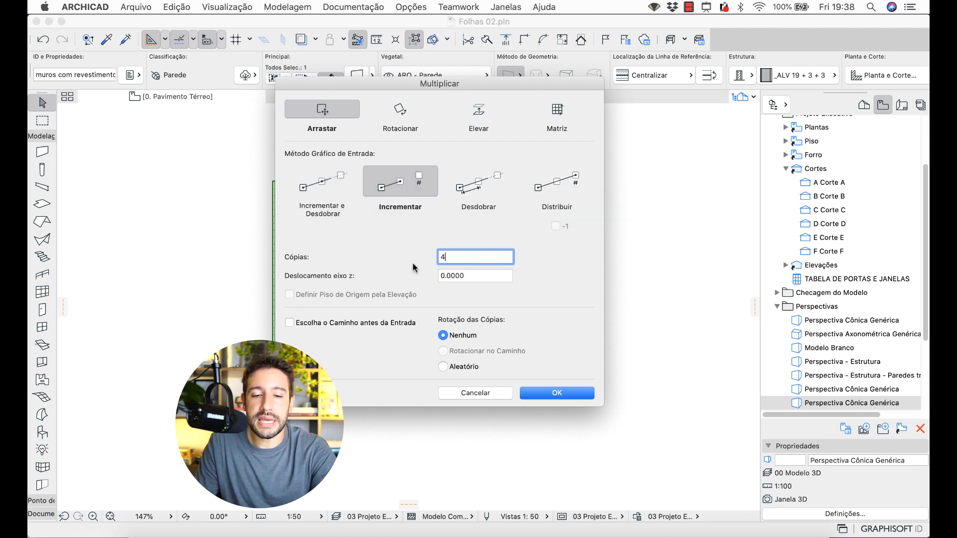
{"action": "left_click", "coordinate": [531, 391]}
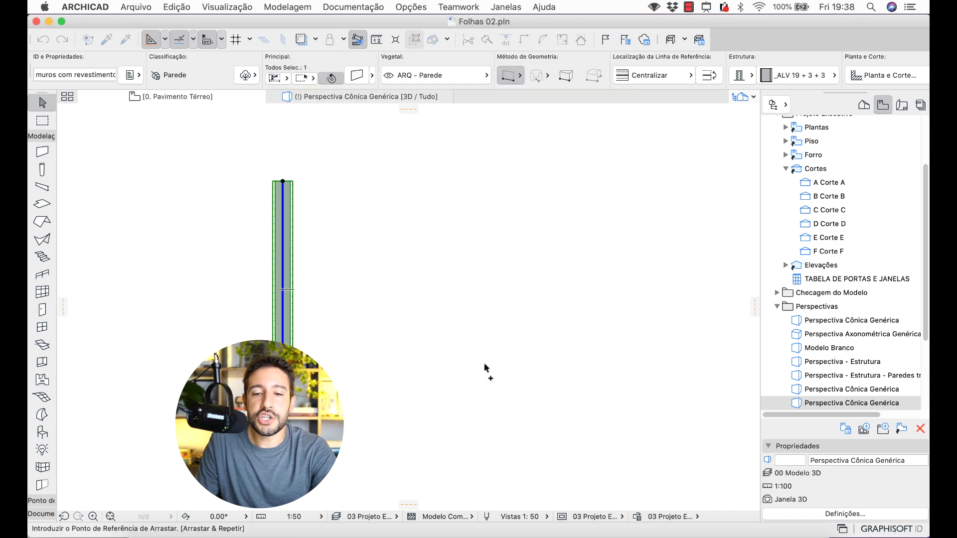
{"action": "left_click", "coordinate": [282, 182]}
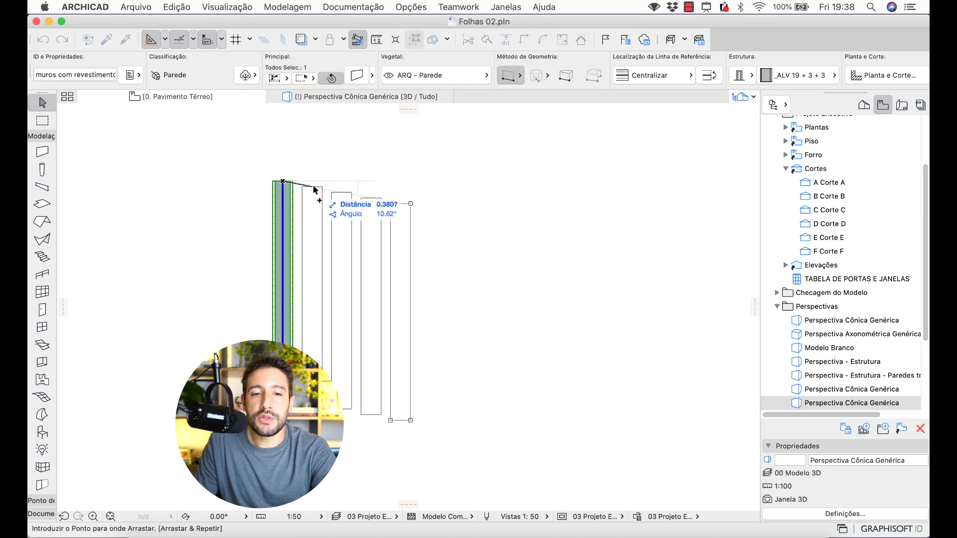
{"action": "left_click", "coordinate": [351, 183]}
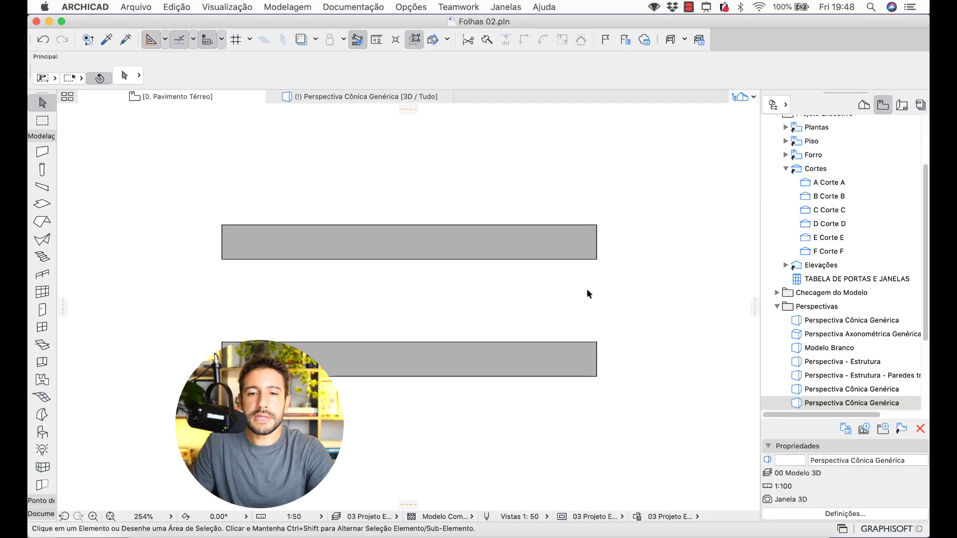
Step: Set the upper horizontal wall's thickness to 0.4 in its selection settings and deselect it
{"action": "left_click", "coordinate": [511, 252]}
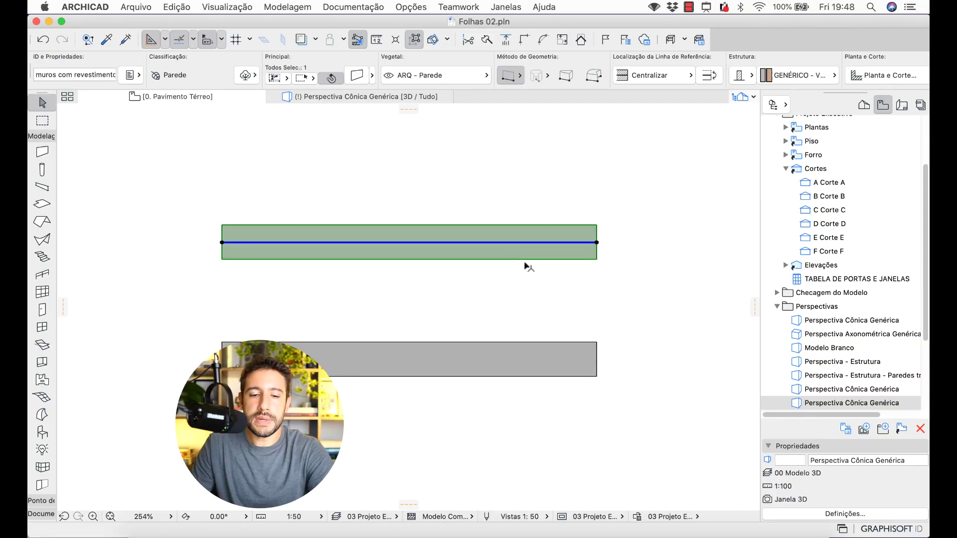
{"action": "key", "text": "super+t"}
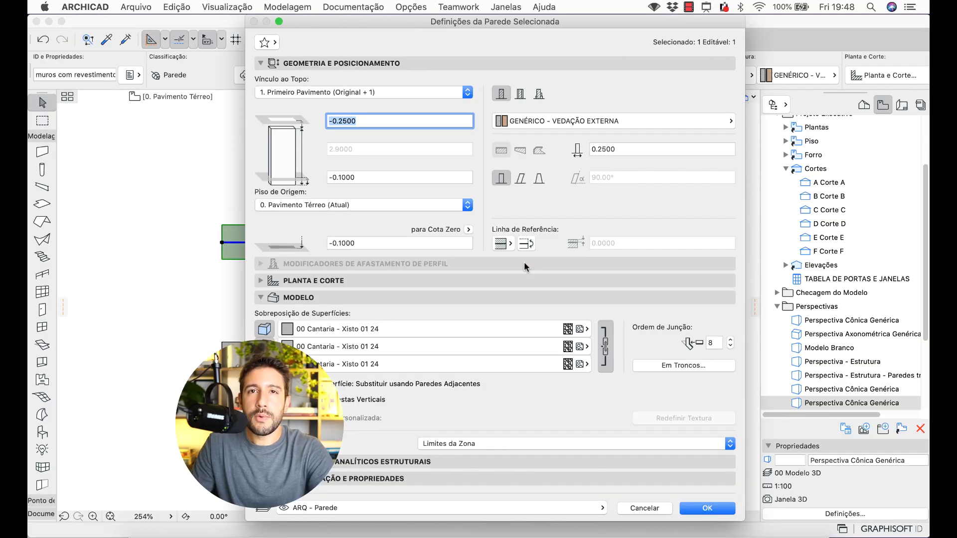
{"action": "left_click", "coordinate": [601, 149]}
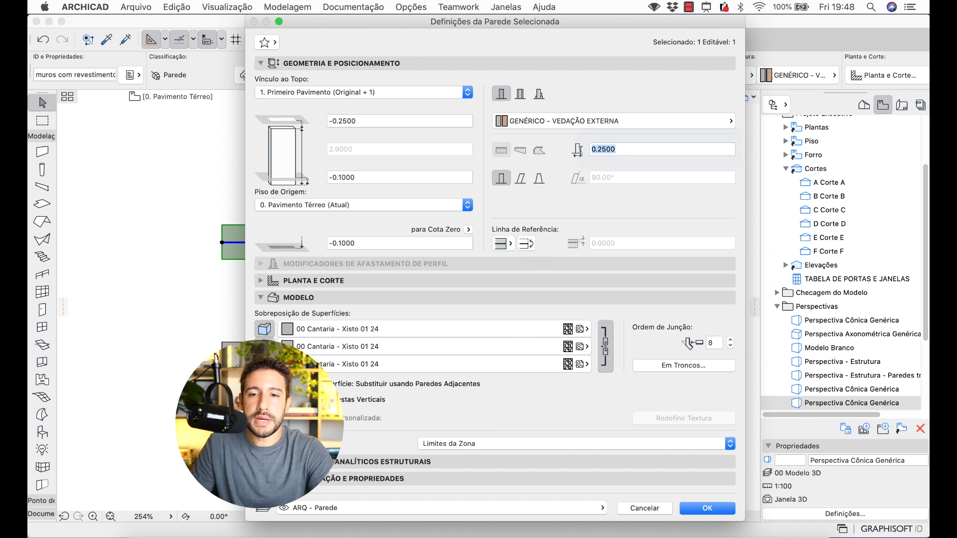
{"action": "type", "text": ".4"}
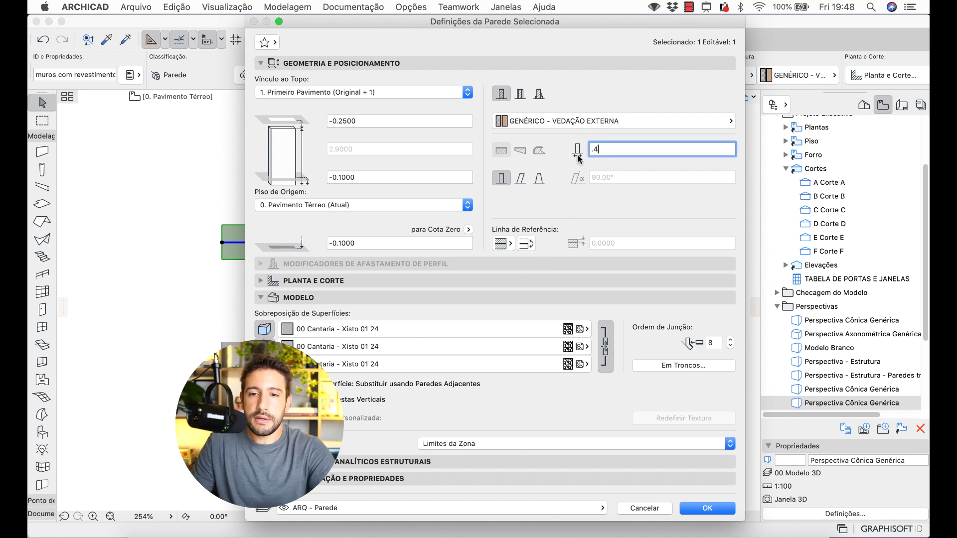
{"action": "key", "text": "Return"}
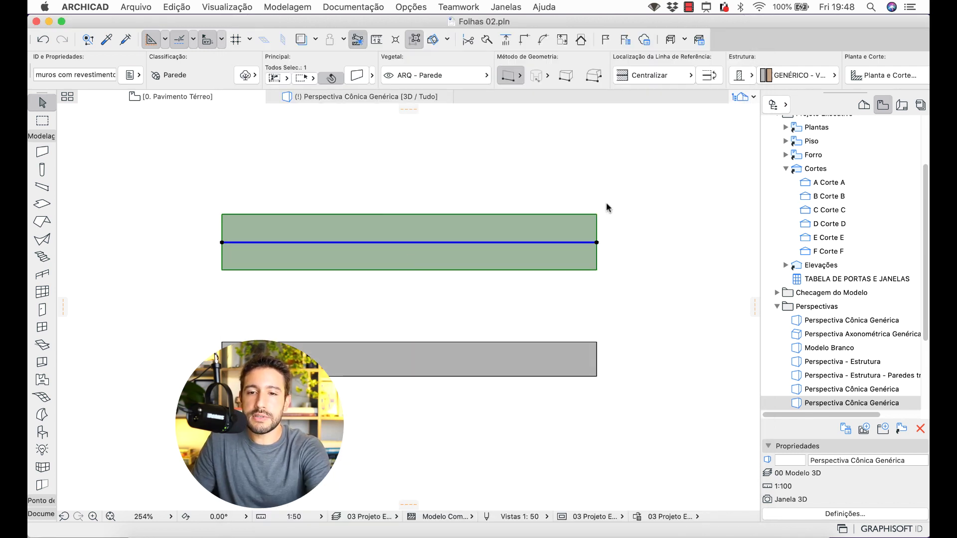
{"action": "left_click", "coordinate": [654, 214]}
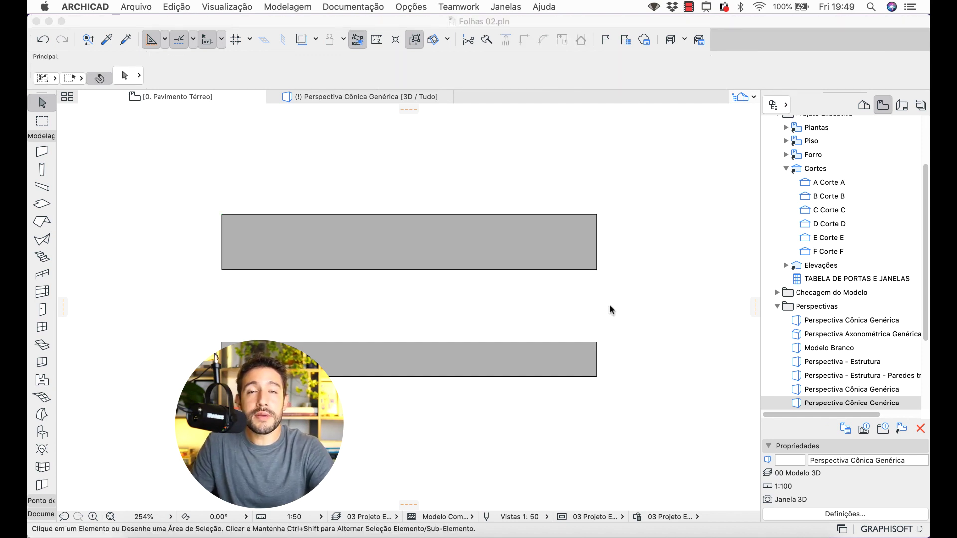
Step: Reselect the upper wall and examine its quick settings, from the default-settings access through to the wall thickness
{"action": "left_click", "coordinate": [584, 256]}
{"action": "left_click", "coordinate": [544, 232]}
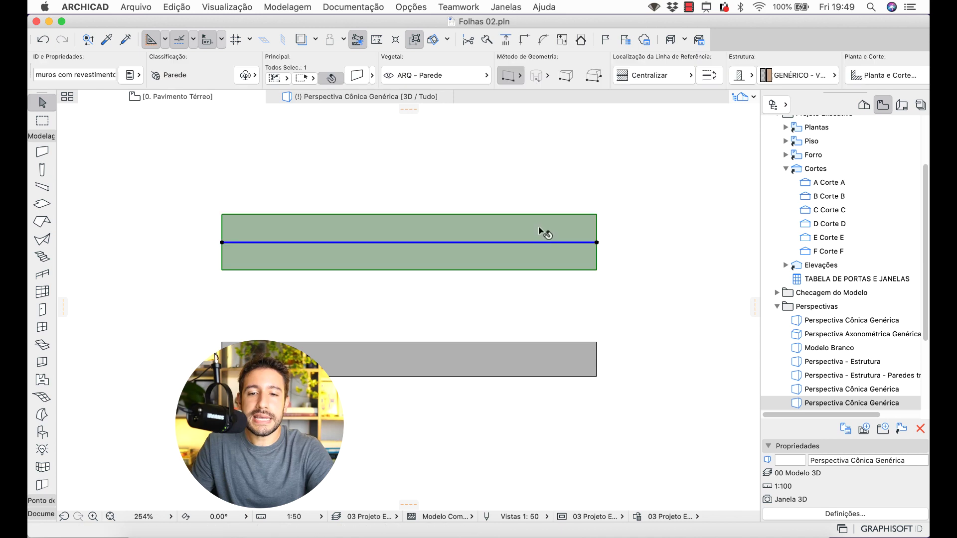
{"action": "key", "text": "ctrl+alt+a"}
{"action": "left_click_drag", "start_coordinate": [337, 56], "coordinate": [379, 98]}
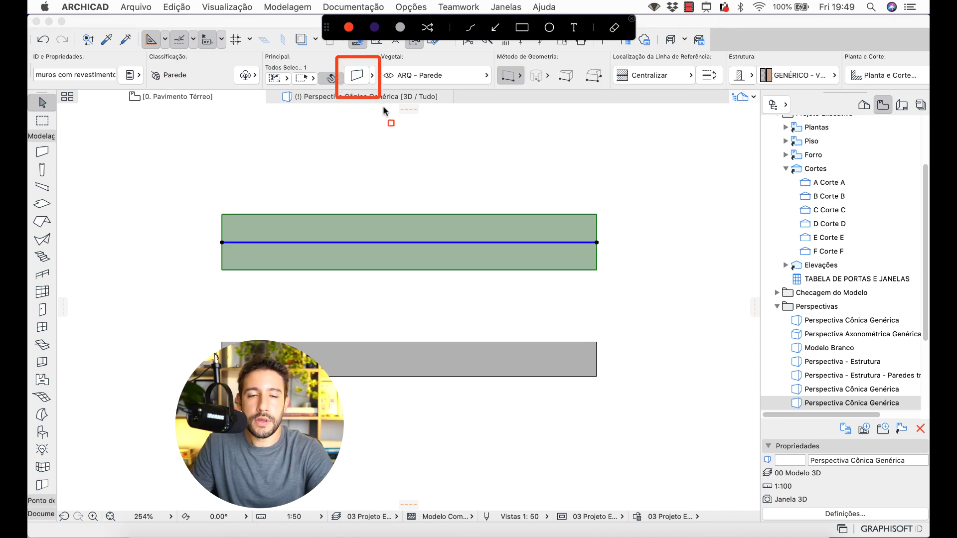
{"action": "key", "text": "Escape"}
{"action": "key", "text": "ctrl+alt+a"}
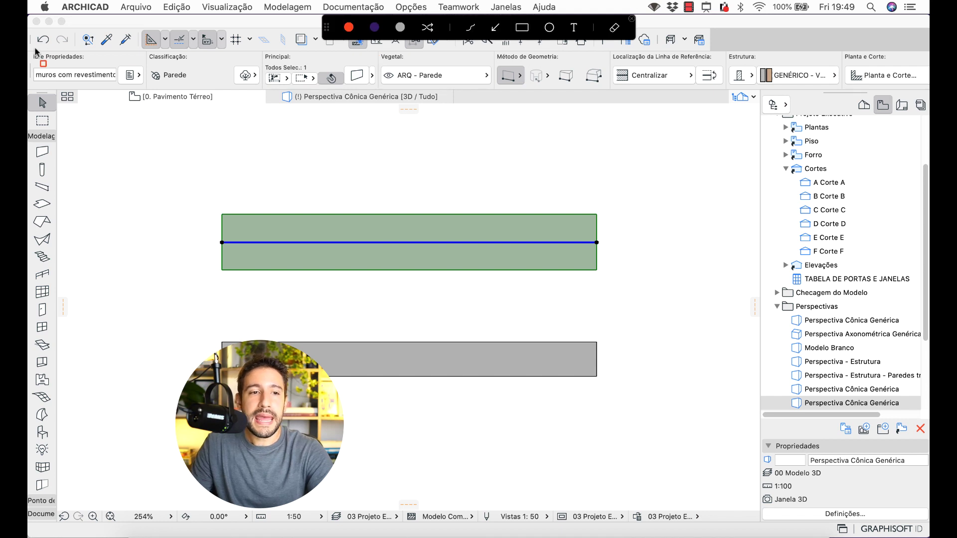
{"action": "mouse_move", "coordinate": [31, 51]}
{"action": "left_mouse_down"}
{"action": "mouse_move", "coordinate": [507, 87]}
{"action": "mouse_move", "coordinate": [911, 87]}
{"action": "left_mouse_up"}
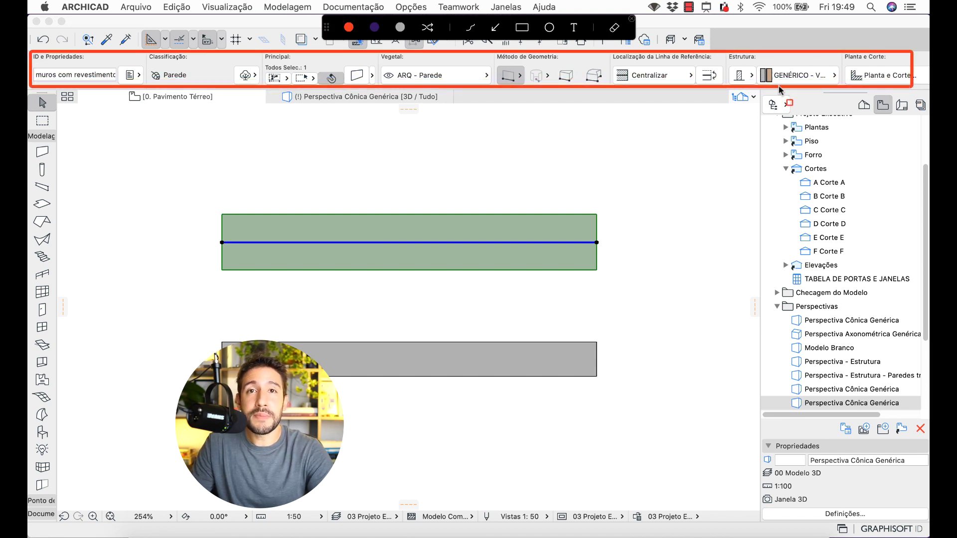
{"action": "key", "text": "Escape"}
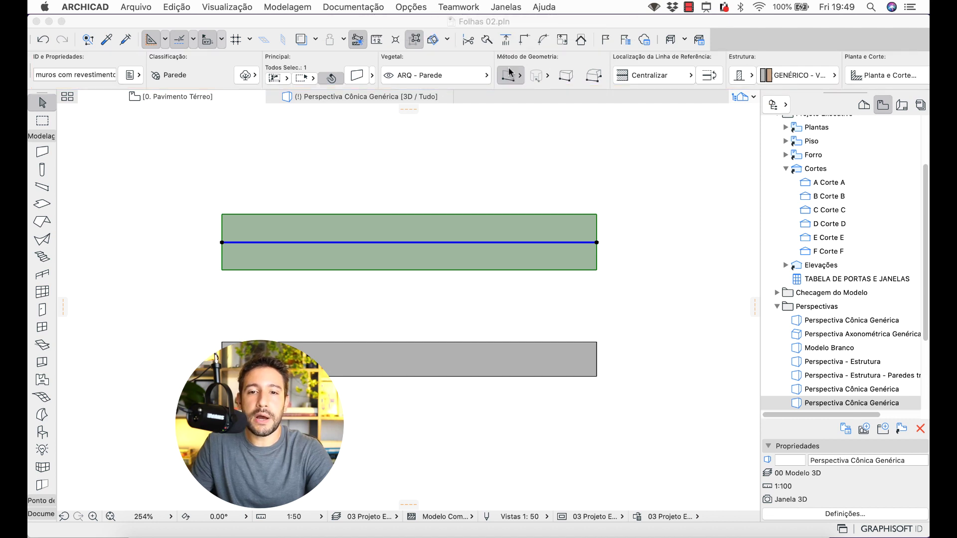
{"action": "scroll", "coordinate": [509, 72], "scroll_direction": "right", "scroll_amount": 15}
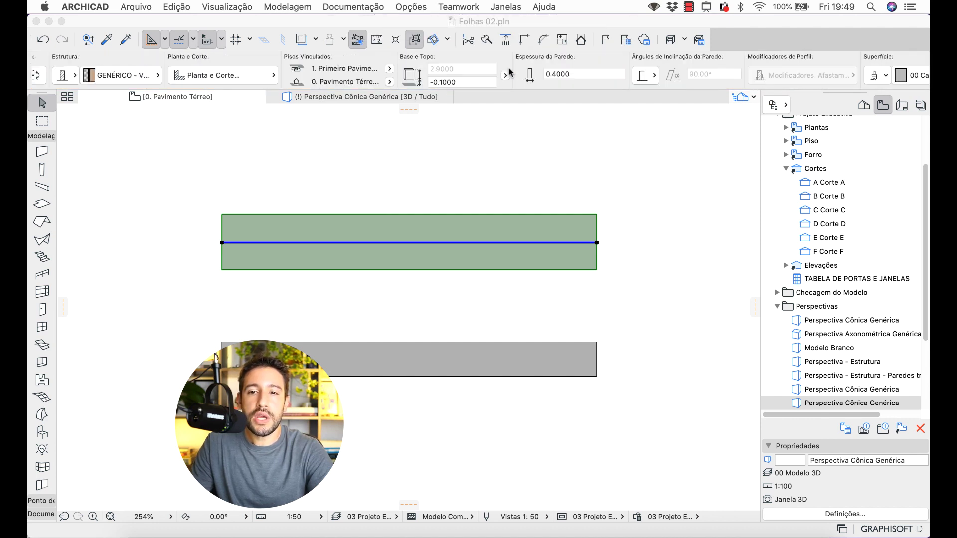
{"action": "key", "text": "ctrl+a"}
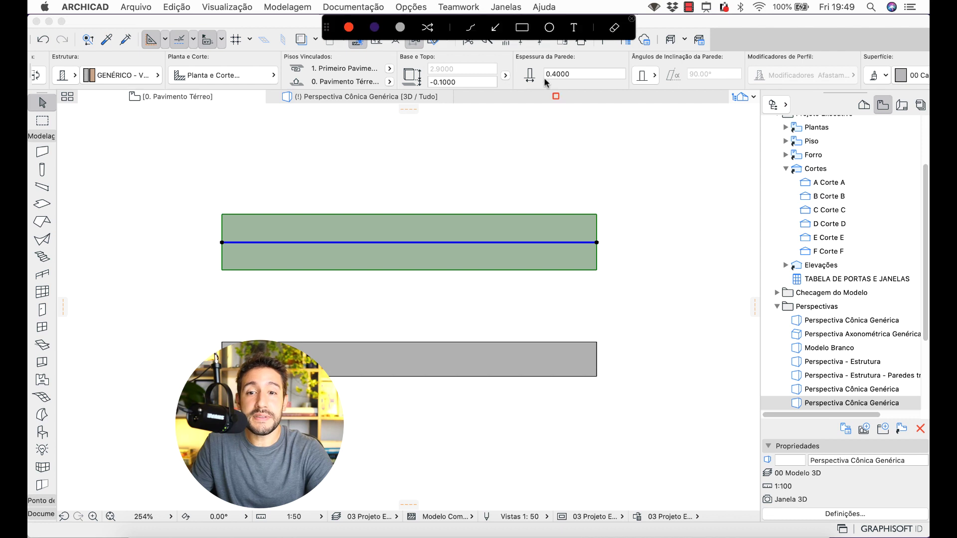
{"action": "left_click_drag", "start_coordinate": [516, 56], "coordinate": [577, 90]}
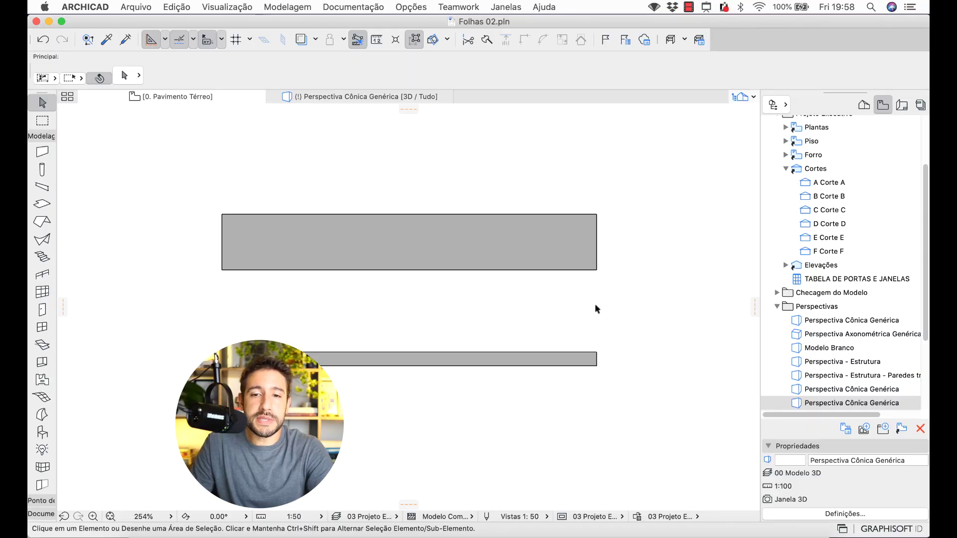
Step: Pick up the thick upper wall's settings and draw two separate slanted walls with them beyond its right end
{"action": "scroll", "coordinate": [598, 309], "scroll_direction": "down", "scroll_amount": 2}
{"action": "middle_click_drag", "start_coordinate": [599, 310], "coordinate": [443, 316]}
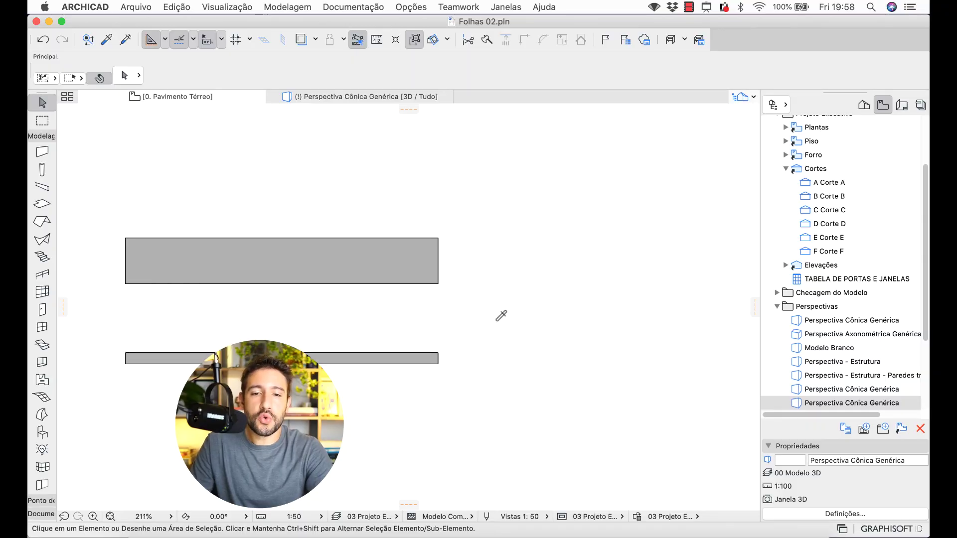
{"action": "left_click", "coordinate": [436, 270], "text": "alt"}
{"action": "left_click", "coordinate": [488, 303]}
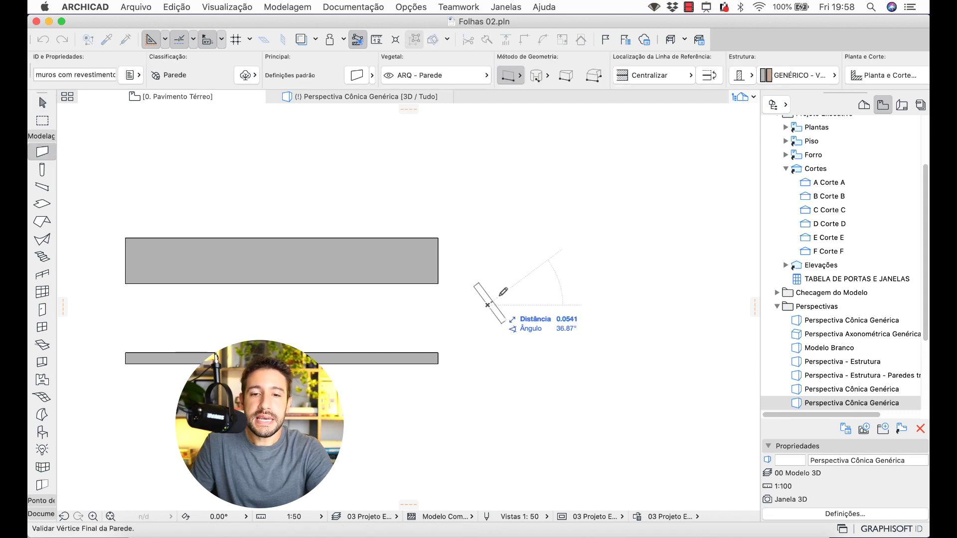
{"action": "left_click", "coordinate": [601, 180]}
{"action": "left_click", "coordinate": [594, 291]}
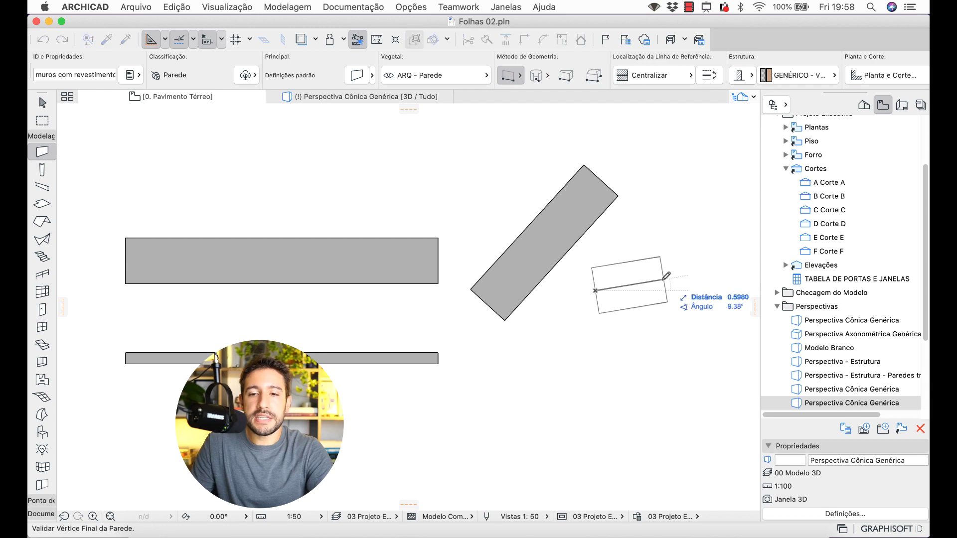
{"action": "left_click", "coordinate": [703, 275]}
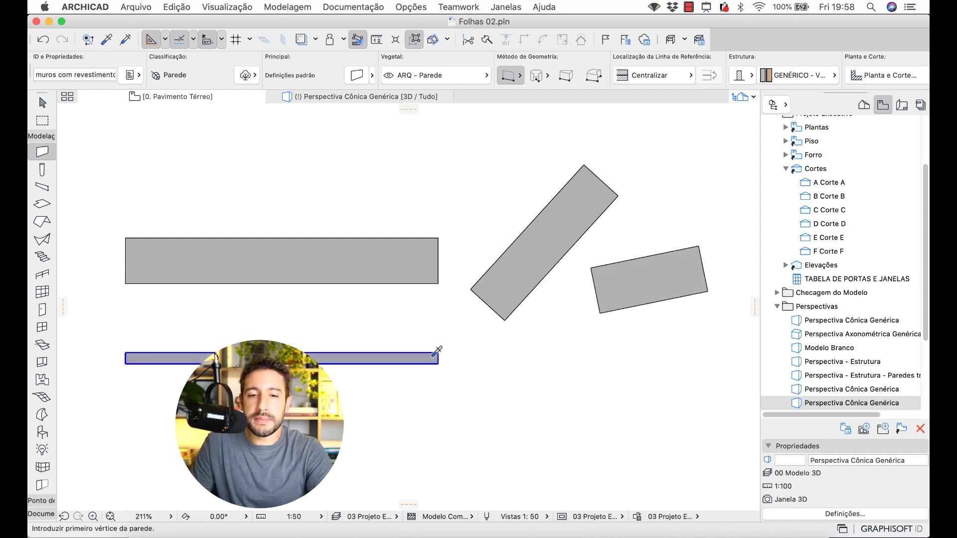
Step: Draw two separate slanted walls with the thin lower wall's settings beyond its right end
{"action": "left_click", "coordinate": [483, 359]}
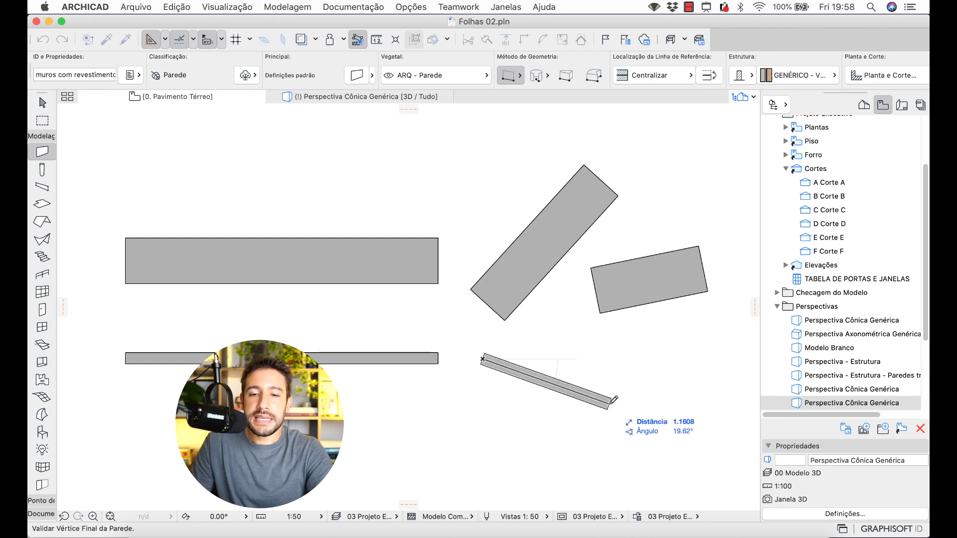
{"action": "left_click", "coordinate": [610, 404]}
{"action": "left_click", "coordinate": [636, 417]}
{"action": "left_click", "coordinate": [455, 470]}
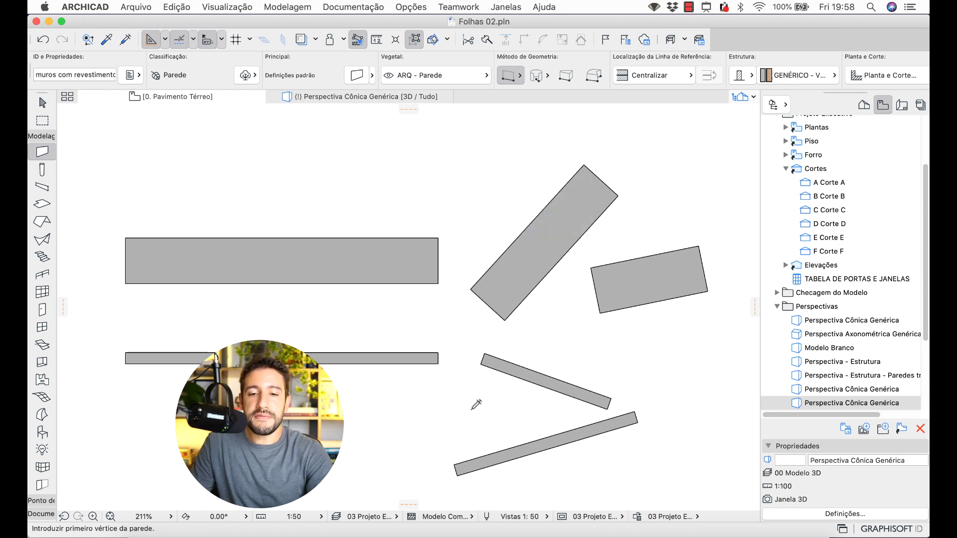
Step: Transfer the thick wall's settings to the two thin slanted walls and the thin lower horizontal wall
{"action": "left_click", "coordinate": [543, 379], "text": "alt+super"}
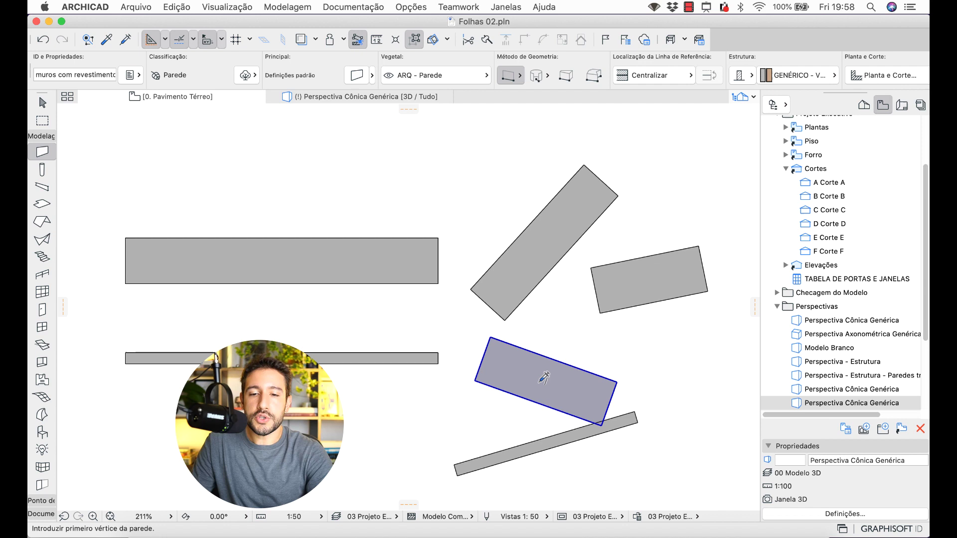
{"action": "left_click", "coordinate": [434, 358], "text": "alt+super"}
{"action": "left_click", "coordinate": [544, 448], "text": "alt+super"}
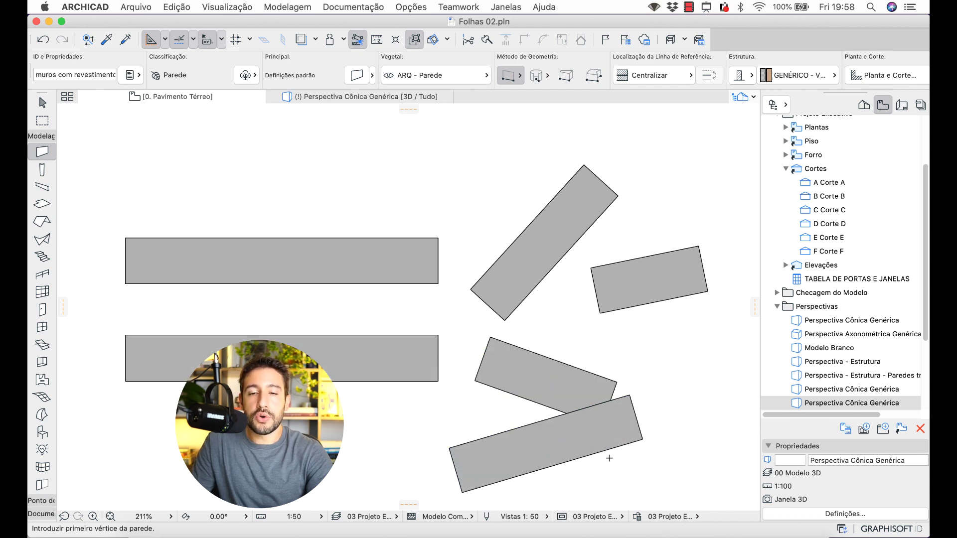
{"action": "key", "text": "ctrl+a"}
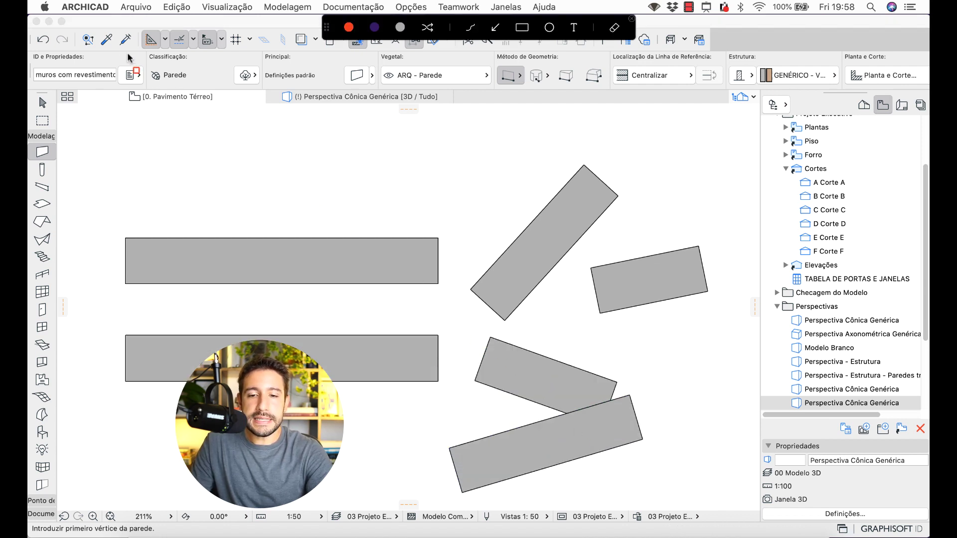
{"action": "left_click_drag", "start_coordinate": [93, 23], "coordinate": [142, 53]}
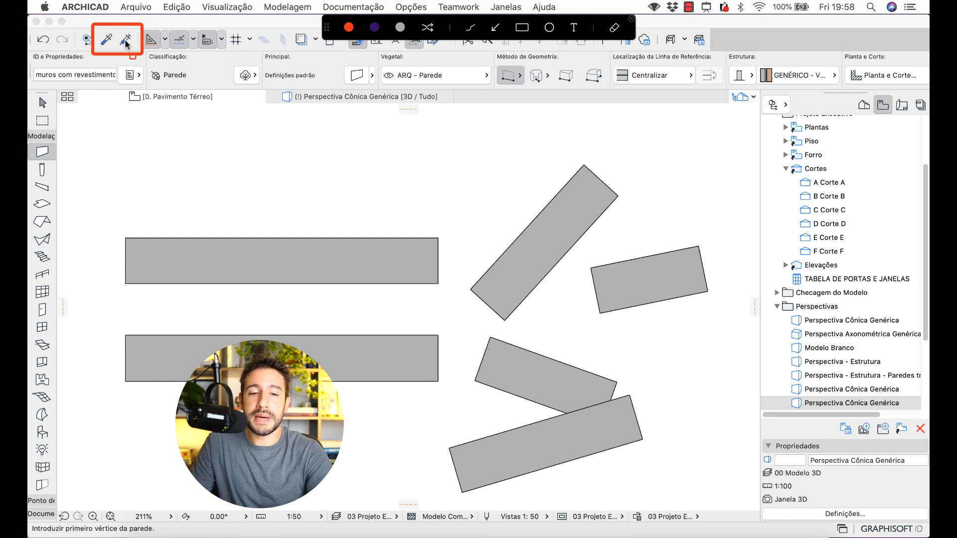
{"action": "key", "text": "Escape"}
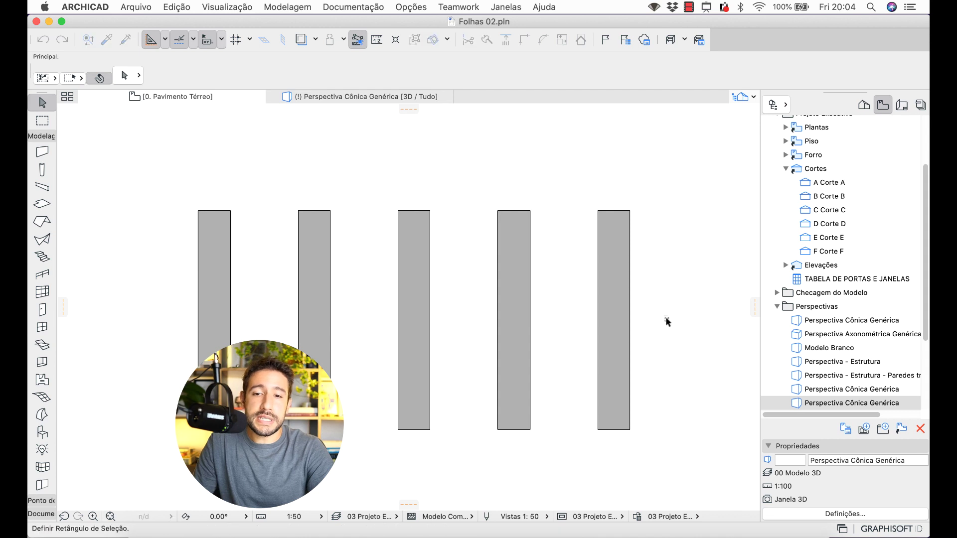
Step: Select the five grouped vertical walls by area and by picking one member, clearing the selection each time
{"action": "left_click_drag", "start_coordinate": [668, 322], "coordinate": [201, 173]}
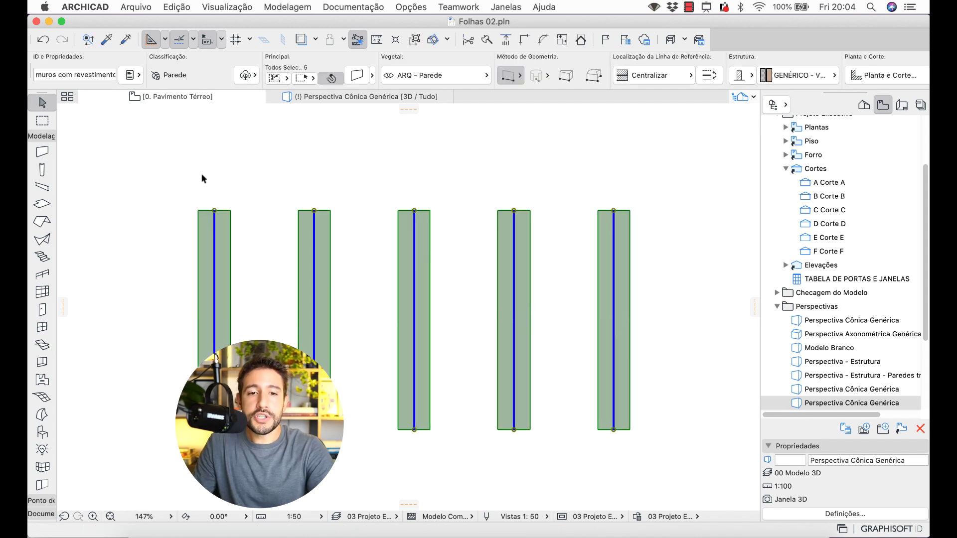
{"action": "left_click", "coordinate": [229, 181]}
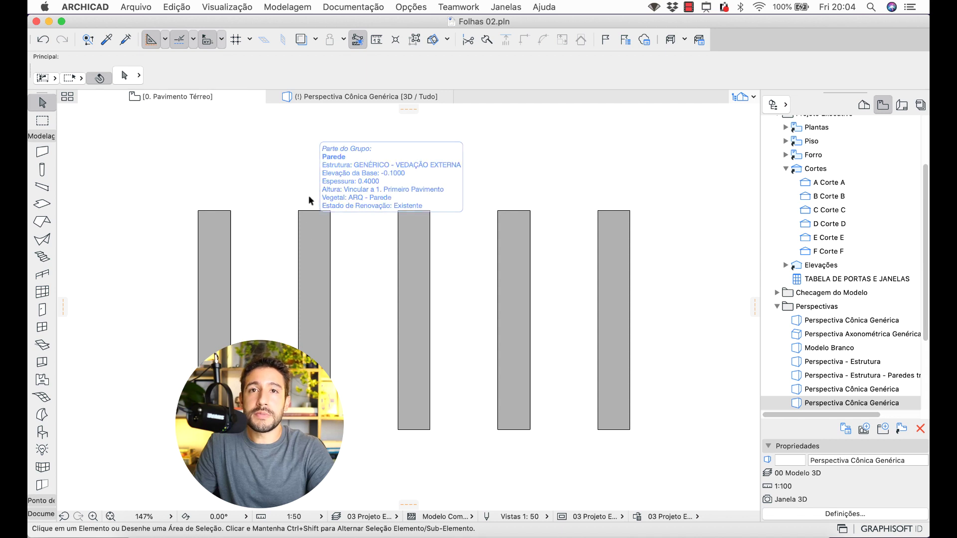
{"action": "left_click", "coordinate": [313, 231]}
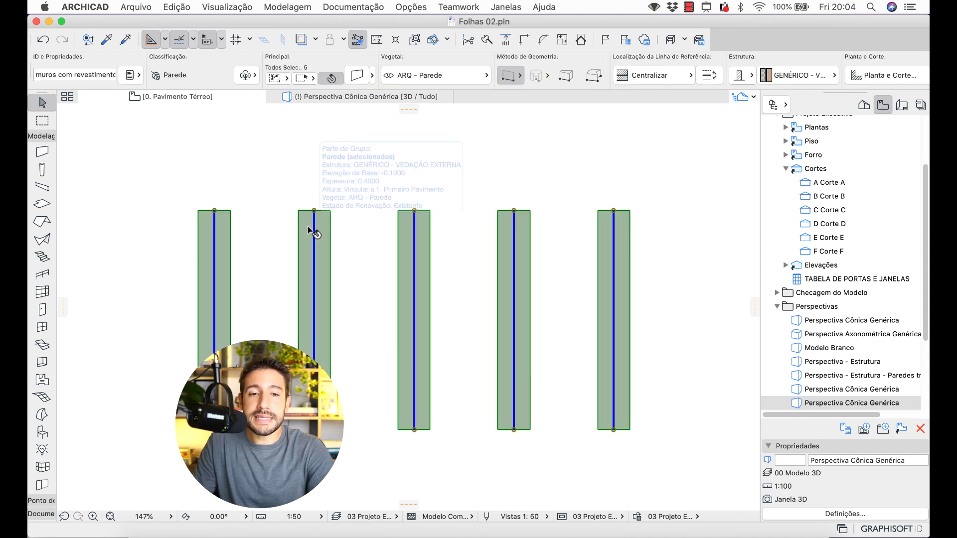
{"action": "left_click", "coordinate": [346, 249]}
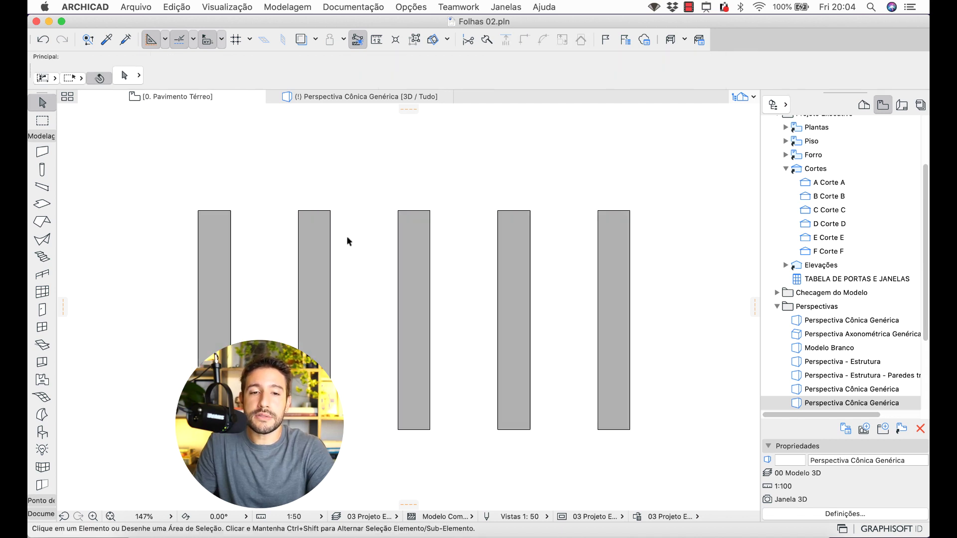
Step: Select the group of five vertical walls, set its wall thickness to 0.2 and deselect it
{"action": "left_click", "coordinate": [331, 236]}
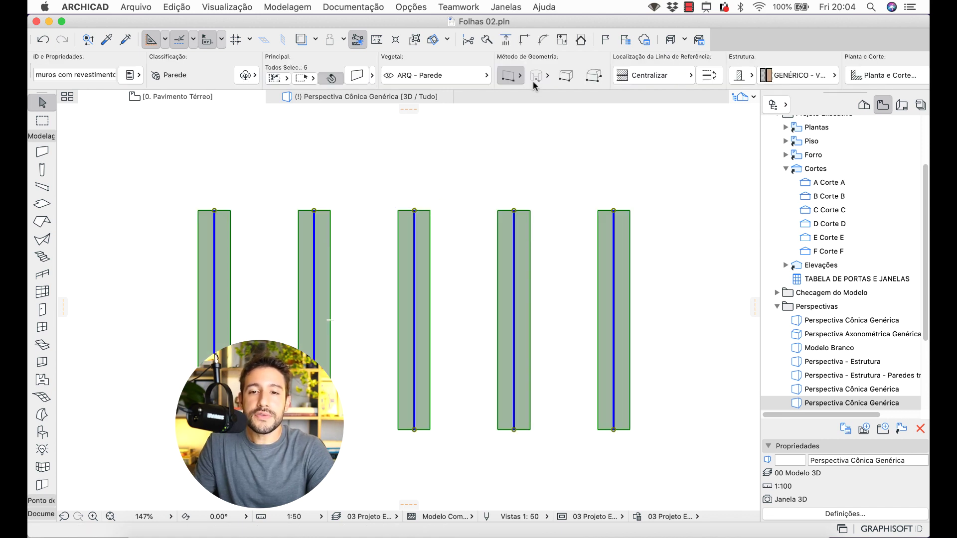
{"action": "scroll", "coordinate": [537, 78], "scroll_direction": "right", "scroll_amount": 10}
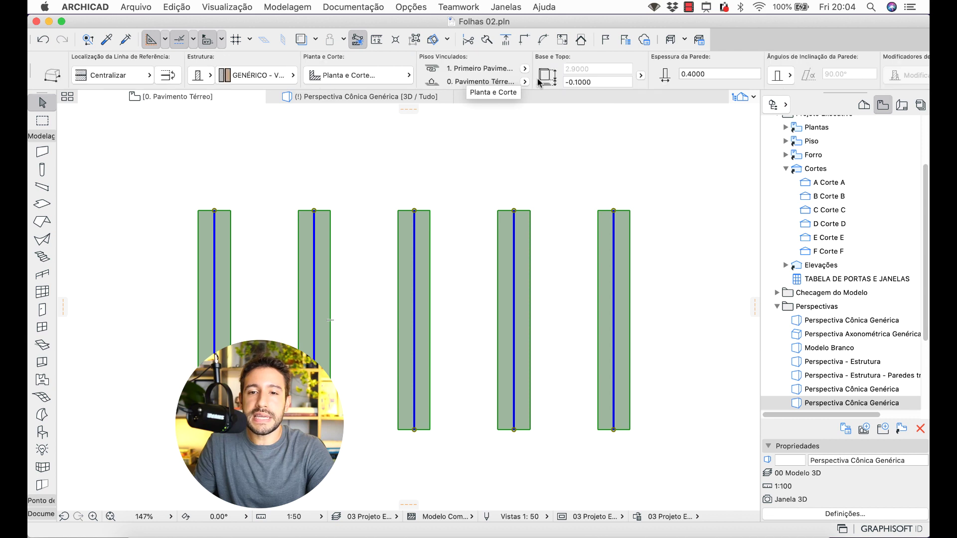
{"action": "left_click_drag", "start_coordinate": [550, 74], "coordinate": [604, 77]}
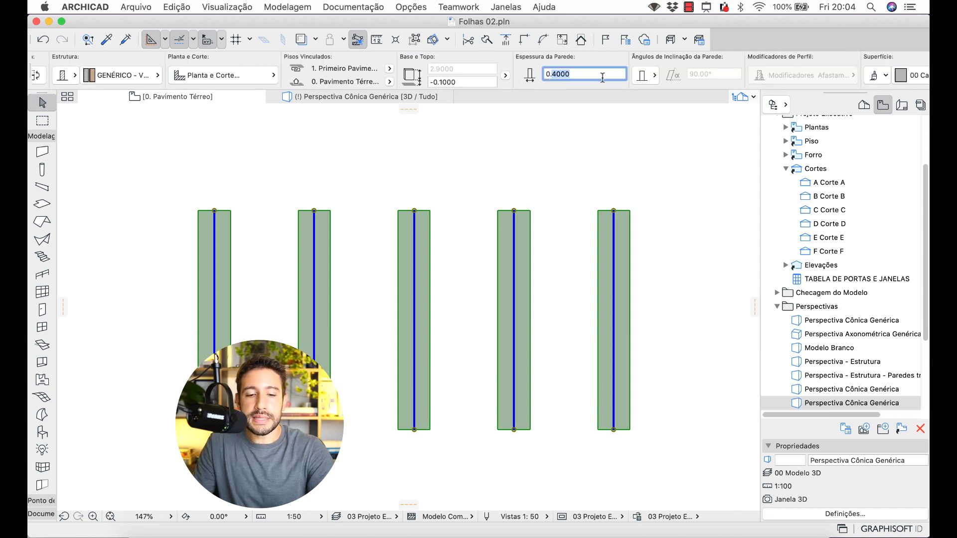
{"action": "type", "text": "2"}
{"action": "key", "text": "Return"}
{"action": "left_click", "coordinate": [604, 139]}
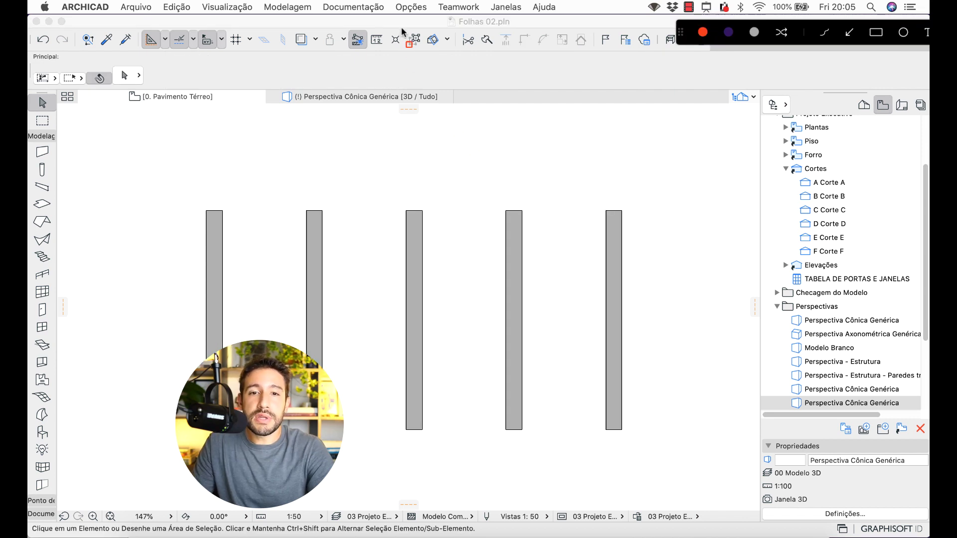
Step: Suspend groups to select the third, fourth and fifth vertical walls individually, and restore grouping
{"action": "left_click_drag", "start_coordinate": [396, 22], "coordinate": [430, 56]}
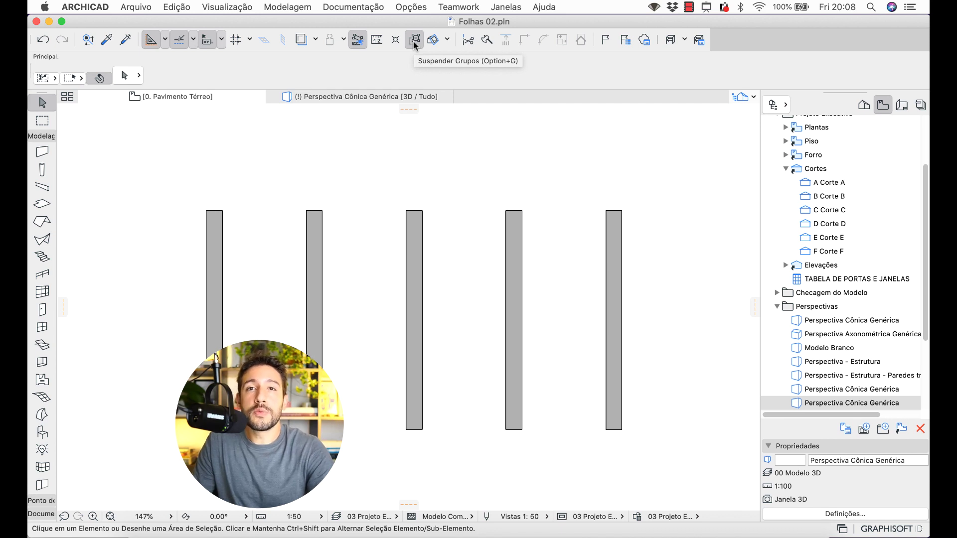
{"action": "left_click", "coordinate": [418, 229]}
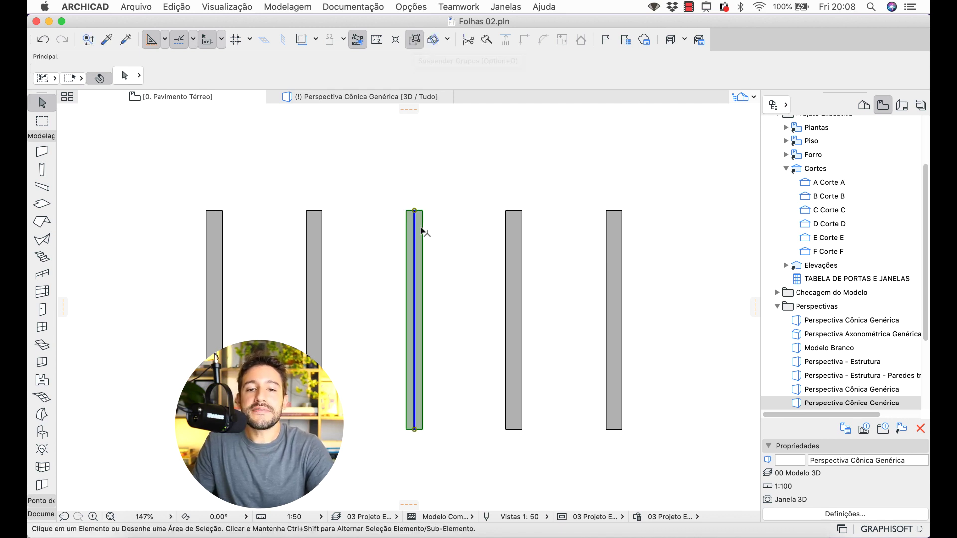
{"action": "left_click", "coordinate": [513, 241]}
{"action": "left_click", "coordinate": [618, 247]}
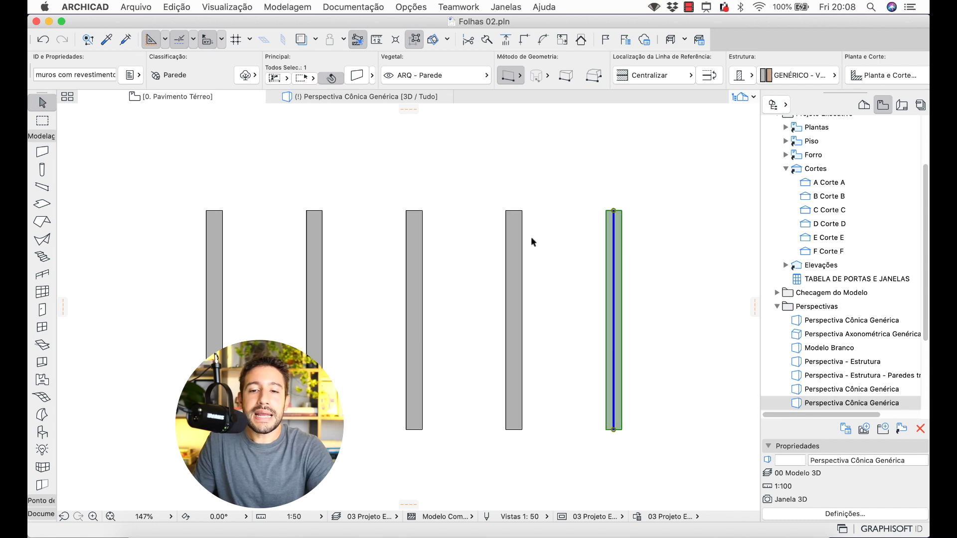
{"action": "left_click", "coordinate": [523, 242]}
{"action": "left_click", "coordinate": [412, 228]}
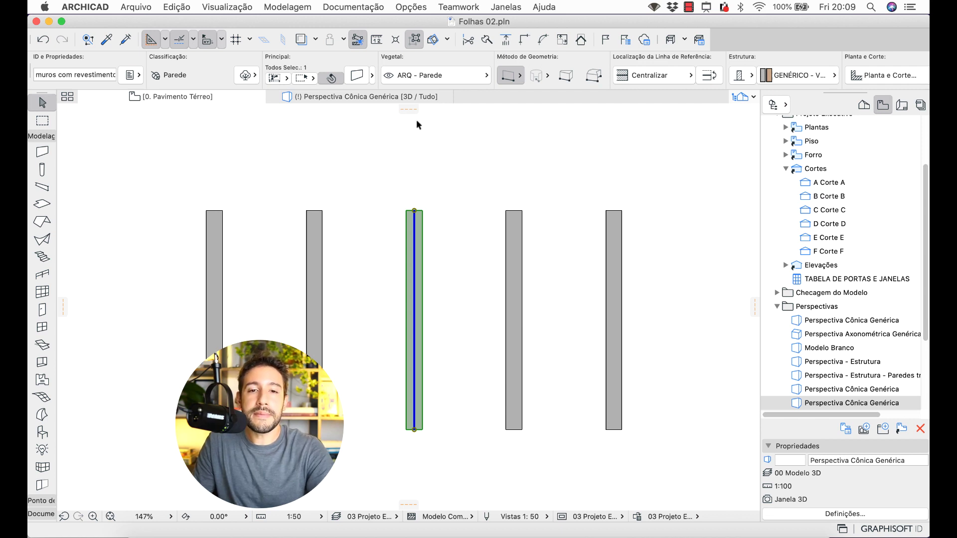
{"action": "left_click", "coordinate": [416, 44]}
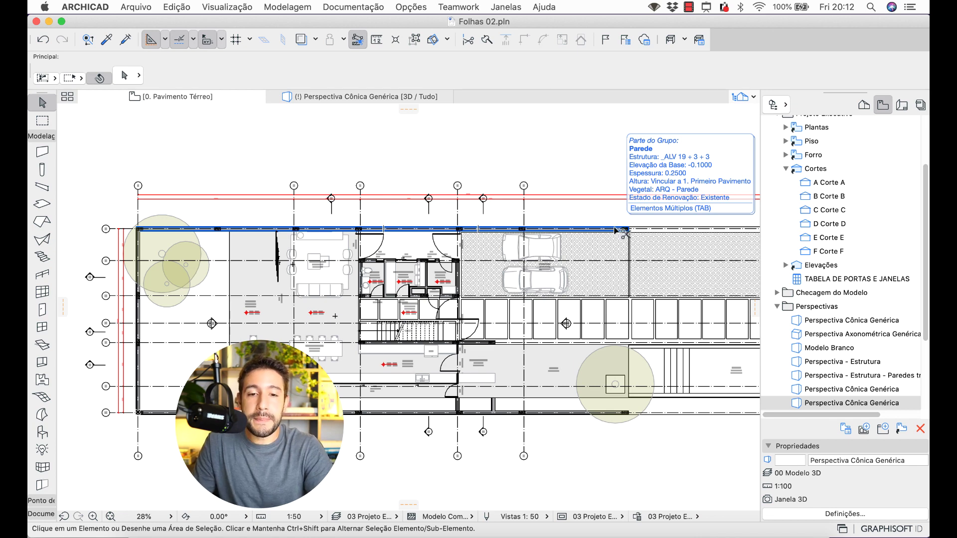
Step: Select all elements of the ground-floor plan, and select only its walls with the Wall tool active, clearing both selections
{"action": "key", "text": "super+a"}
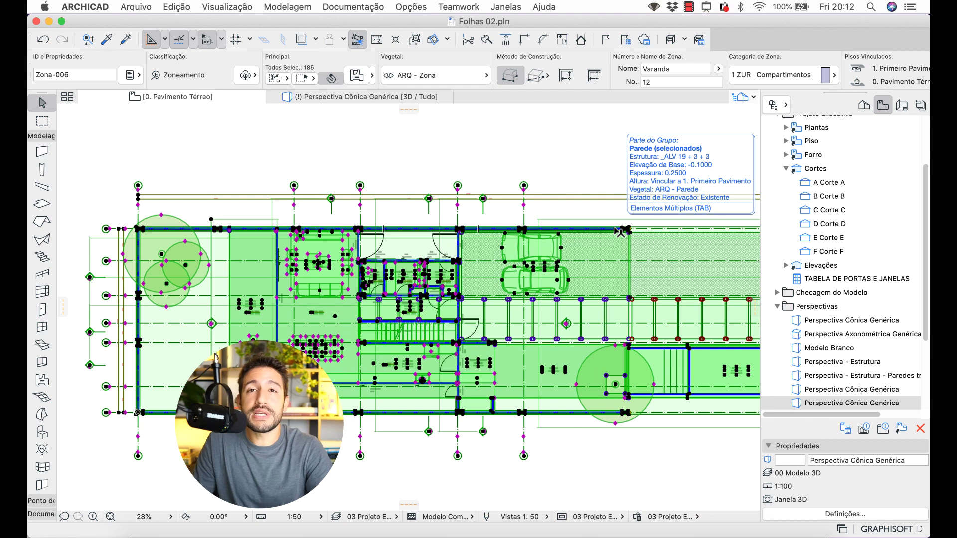
{"action": "key", "text": "Escape"}
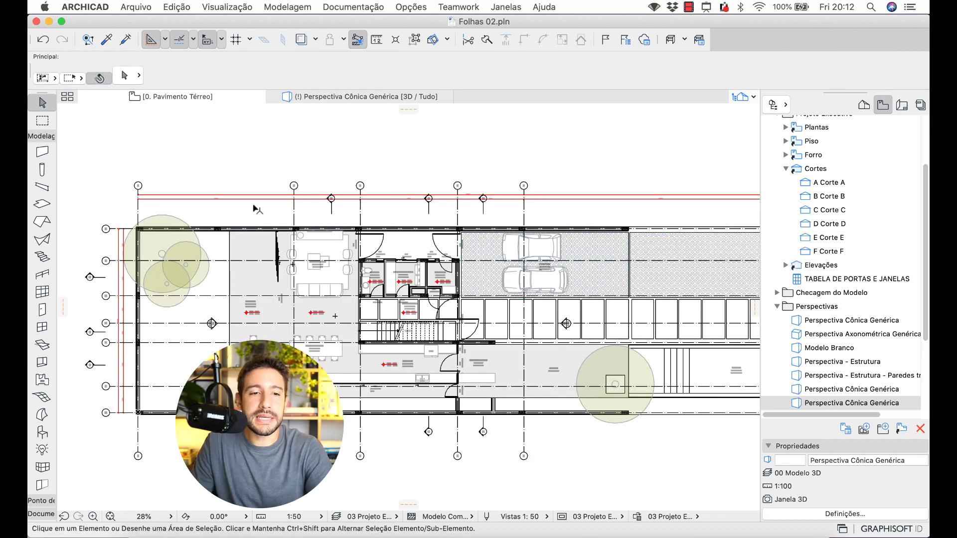
{"action": "left_click", "coordinate": [47, 152]}
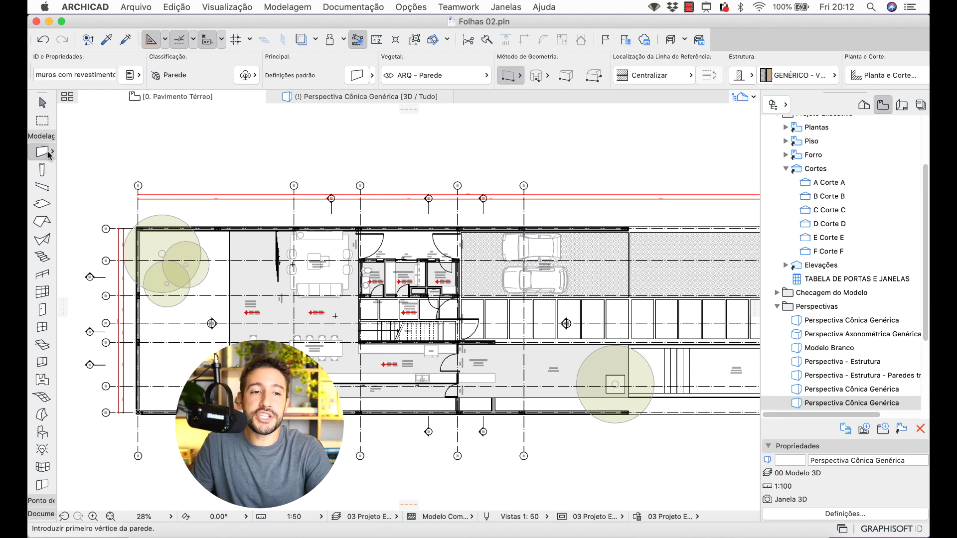
{"action": "key", "text": "super+a"}
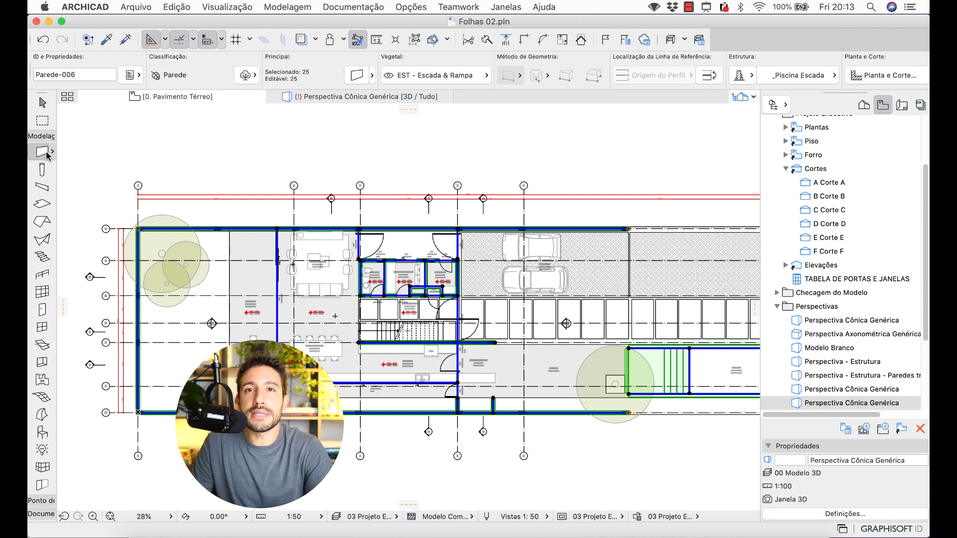
{"action": "left_click", "coordinate": [42, 152]}
{"action": "scroll", "coordinate": [279, 342], "scroll_direction": "up", "scroll_amount": 5}
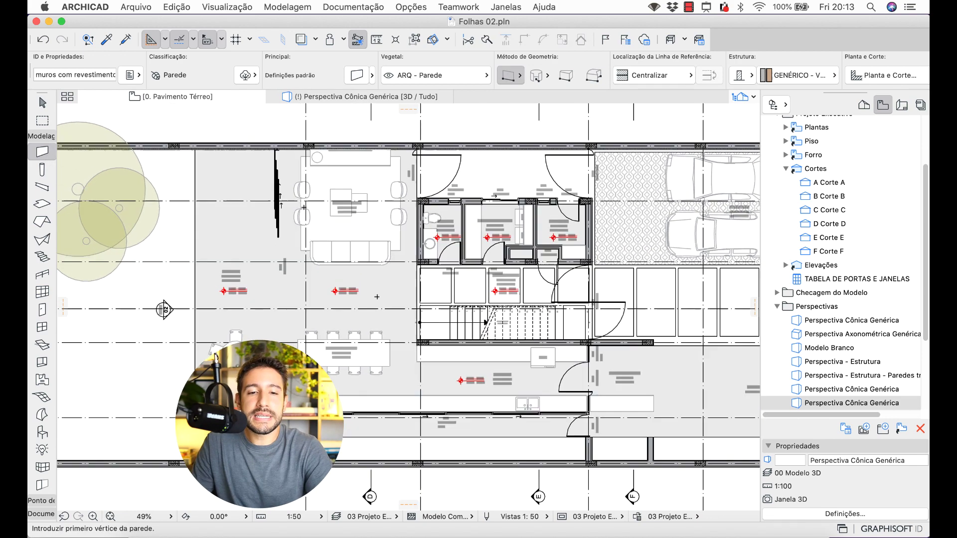
{"action": "middle_click_drag", "start_coordinate": [285, 350], "coordinate": [298, 377]}
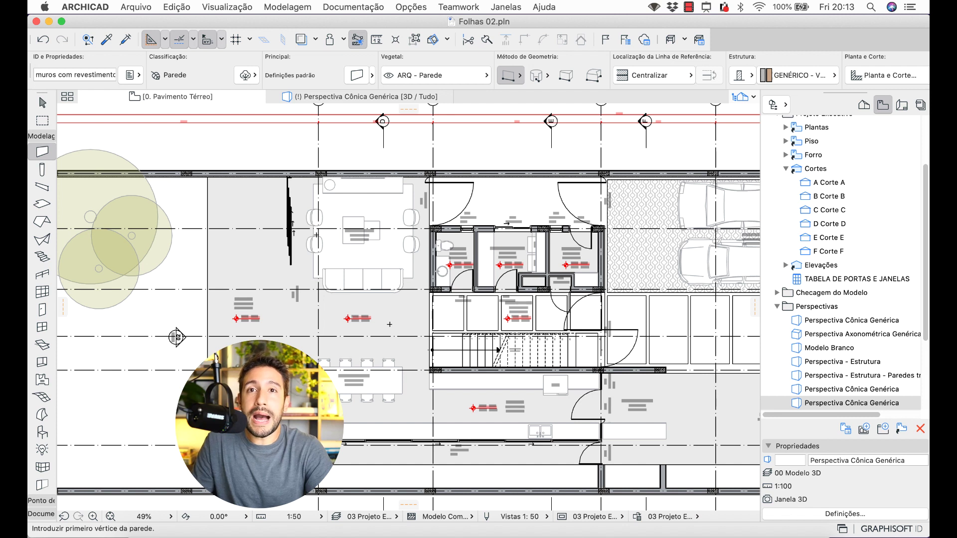
{"action": "key", "text": "ctrl+alt+a"}
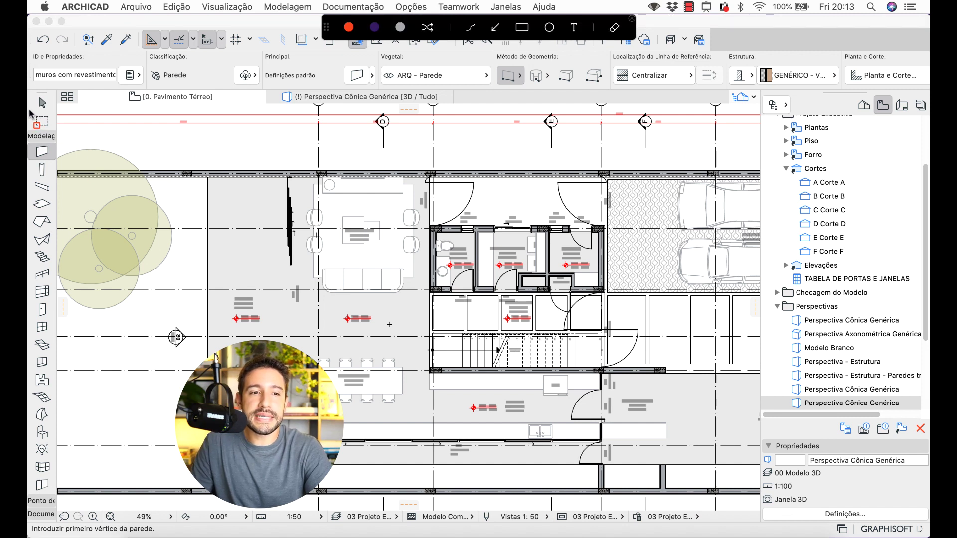
{"action": "left_click_drag", "start_coordinate": [29, 109], "coordinate": [58, 135]}
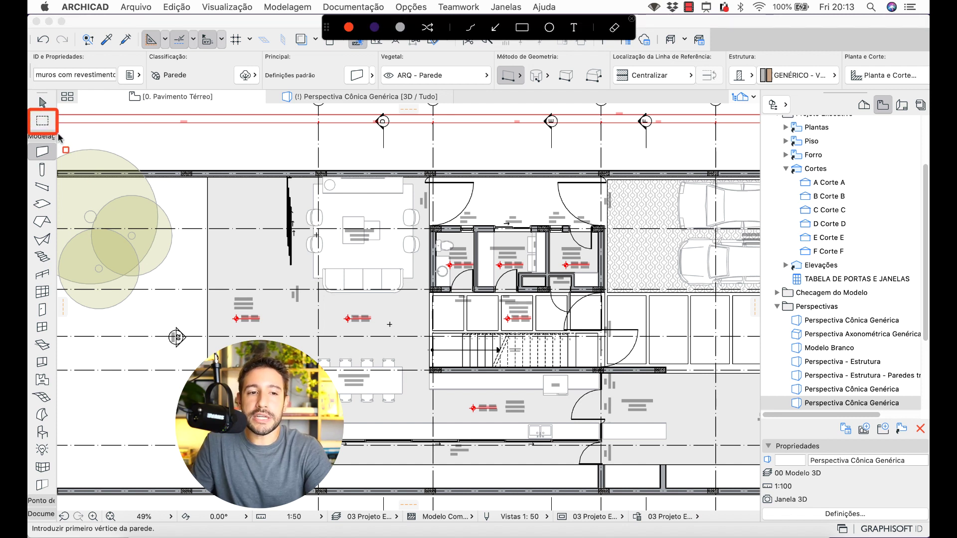
{"action": "key", "text": "Escape"}
Step: Enclose the living and dining area with a rectangular marquee and select all objects inside it using the Object tool
{"action": "left_click", "coordinate": [44, 121]}
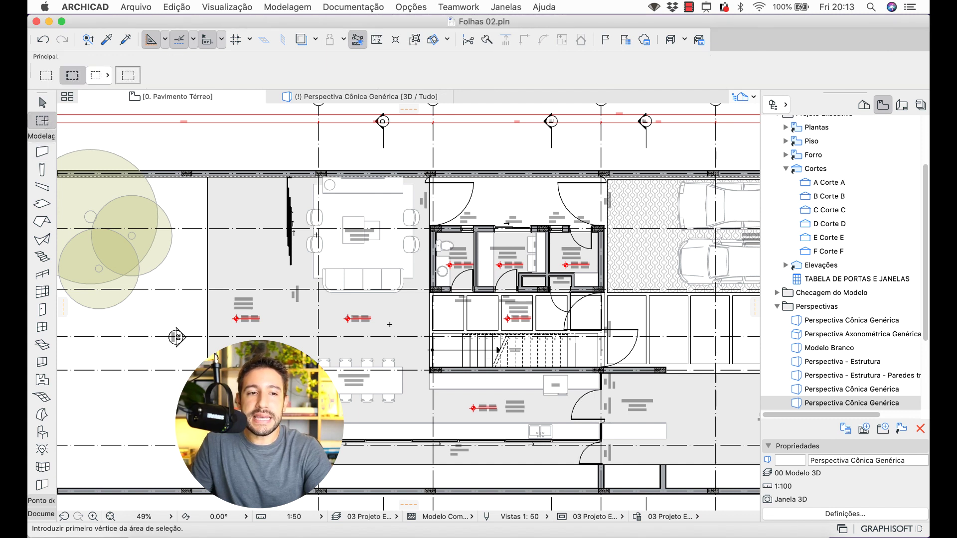
{"action": "left_click", "coordinate": [280, 158]}
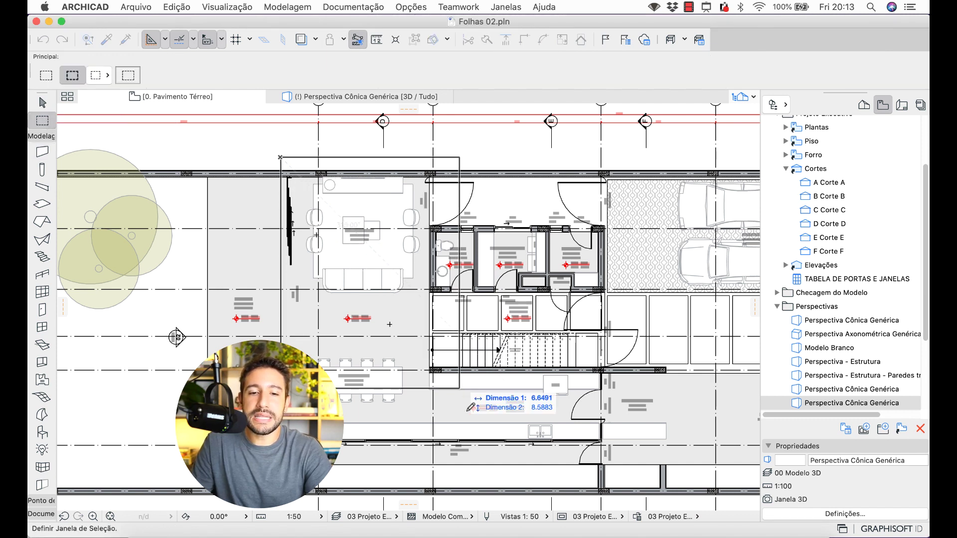
{"action": "left_click", "coordinate": [467, 435]}
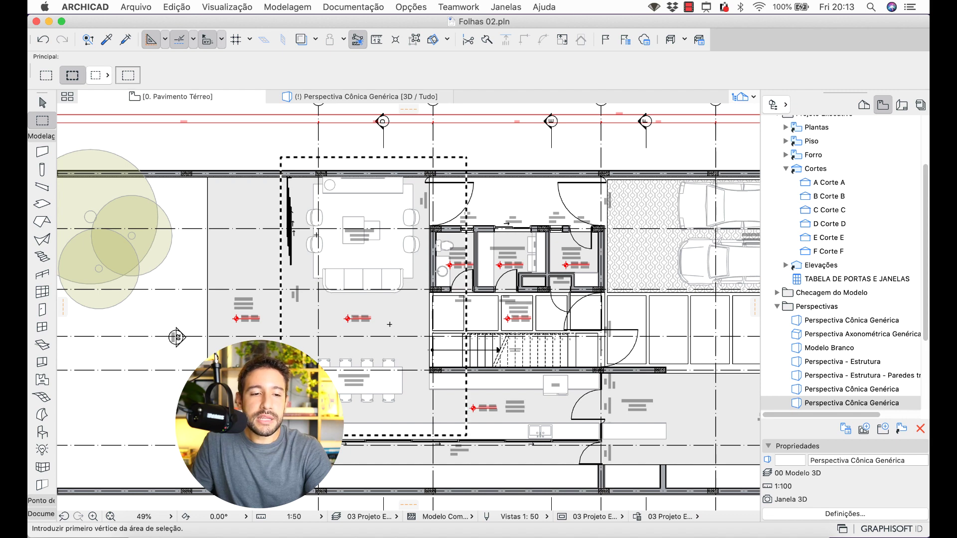
{"action": "left_click", "coordinate": [43, 434]}
{"action": "key", "text": "super+a"}
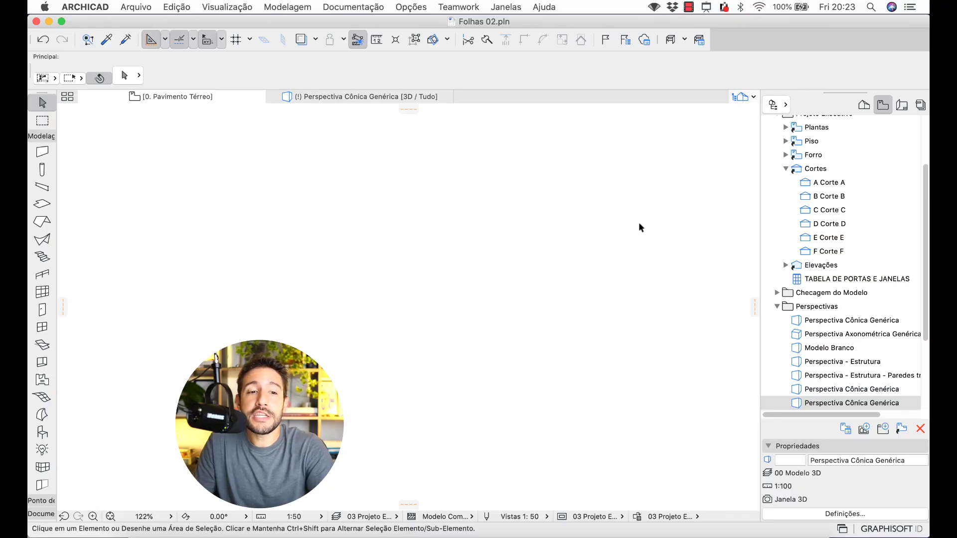
Step: Draw a full circle with a radius of about 1.29 in the empty ground-floor plan
{"action": "left_click", "coordinate": [54, 137]}
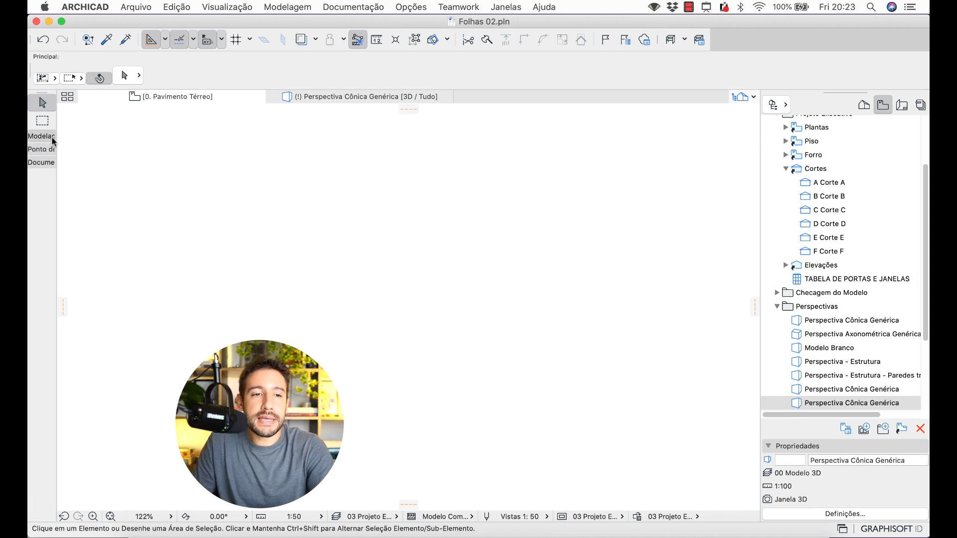
{"action": "left_click", "coordinate": [48, 164]}
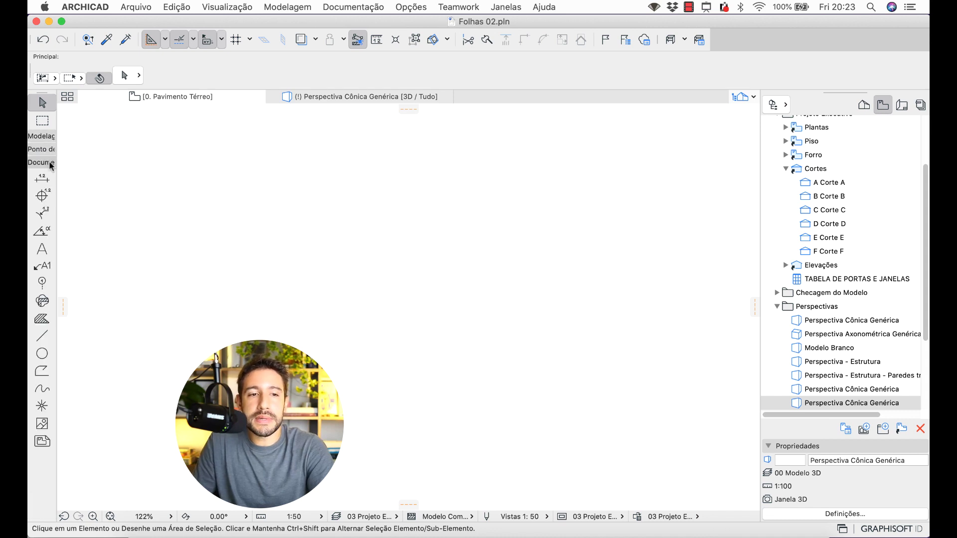
{"action": "left_click", "coordinate": [41, 353]}
{"action": "left_click", "coordinate": [301, 266]}
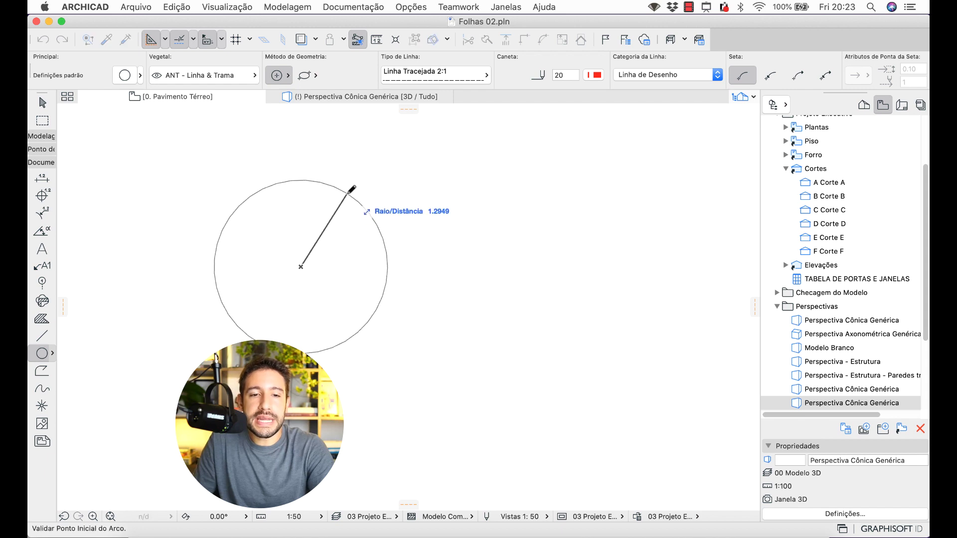
{"action": "left_click", "coordinate": [352, 189]}
{"action": "left_click", "coordinate": [351, 189]}
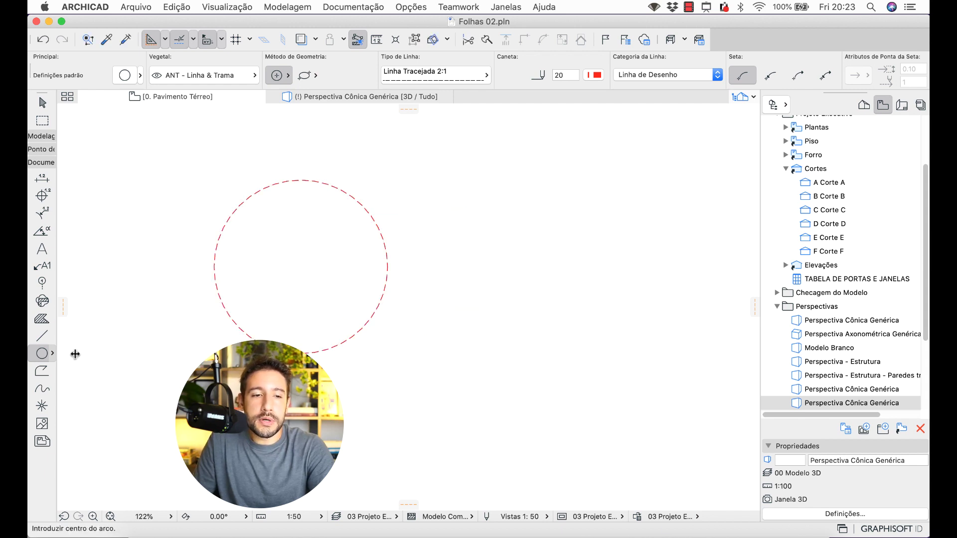
Step: Draw a closed four-sided polyline with irregular sides beside the circle
{"action": "left_click", "coordinate": [42, 371]}
{"action": "left_click", "coordinate": [459, 299]}
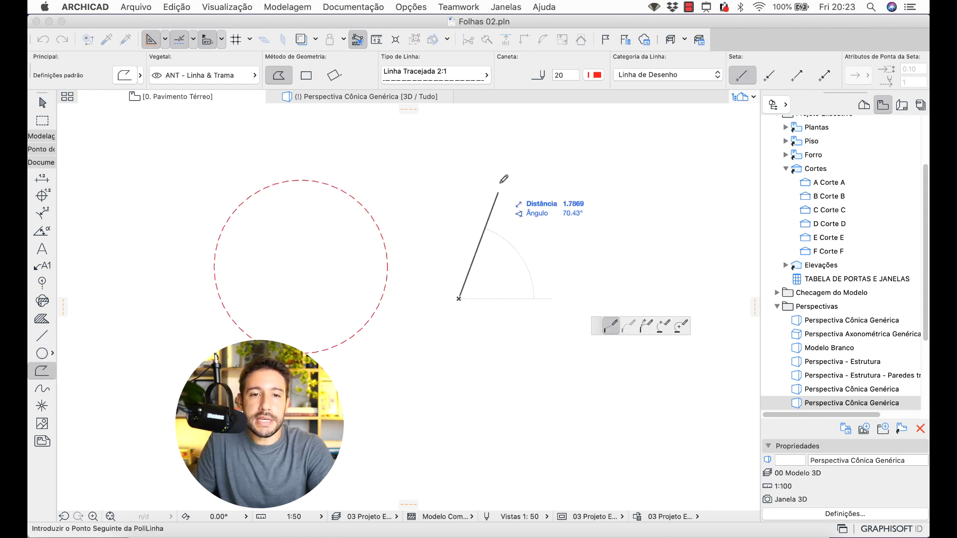
{"action": "left_click", "coordinate": [502, 170]}
{"action": "left_click", "coordinate": [624, 176]}
{"action": "left_click", "coordinate": [647, 258]}
{"action": "left_click", "coordinate": [459, 299]}
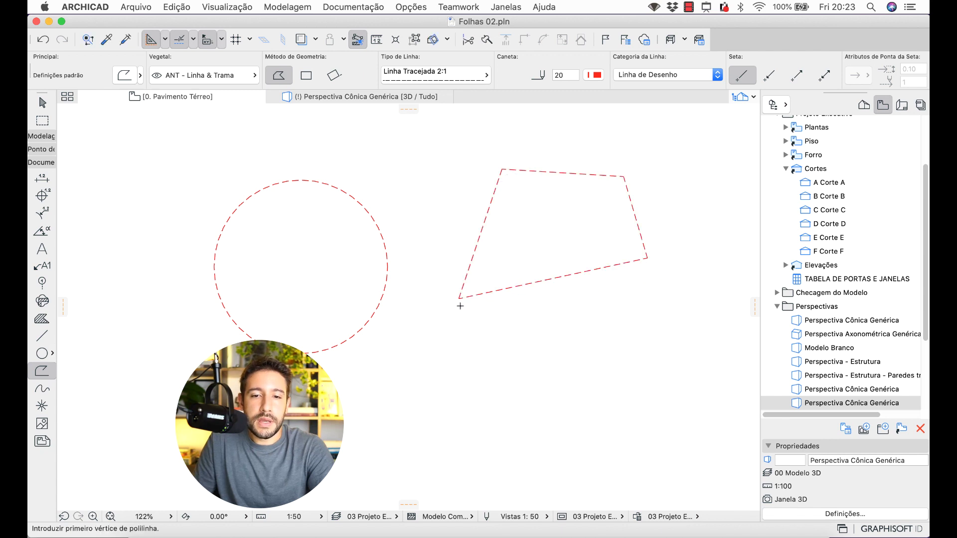
Step: Draw a closed, rounded freeform spline below the circle and the four-sided polyline
{"action": "left_click", "coordinate": [49, 390]}
{"action": "middle_click_drag", "start_coordinate": [327, 423], "coordinate": [317, 375]}
{"action": "left_click", "coordinate": [316, 374]}
{"action": "left_click", "coordinate": [360, 333]}
{"action": "left_click", "coordinate": [419, 323]}
{"action": "left_click", "coordinate": [487, 293]}
{"action": "left_click", "coordinate": [570, 322]}
{"action": "left_click", "coordinate": [605, 409]}
{"action": "left_click", "coordinate": [512, 465]}
{"action": "left_click", "coordinate": [389, 471]}
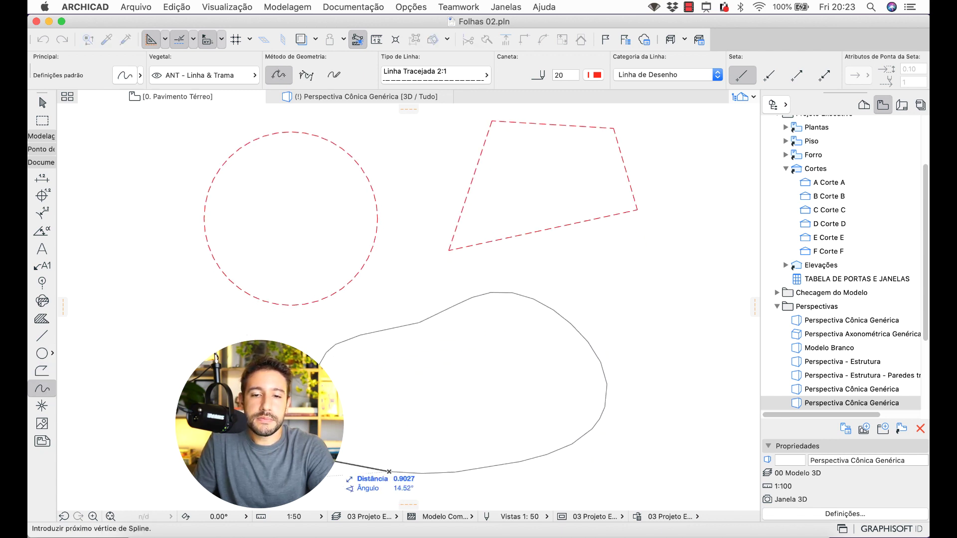
{"action": "left_click", "coordinate": [317, 374]}
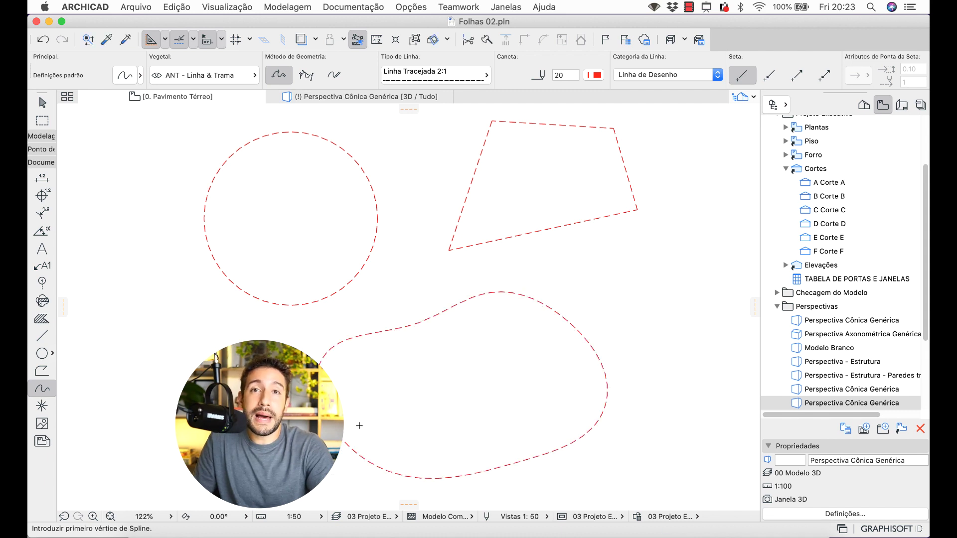
{"action": "key", "text": "Escape"}
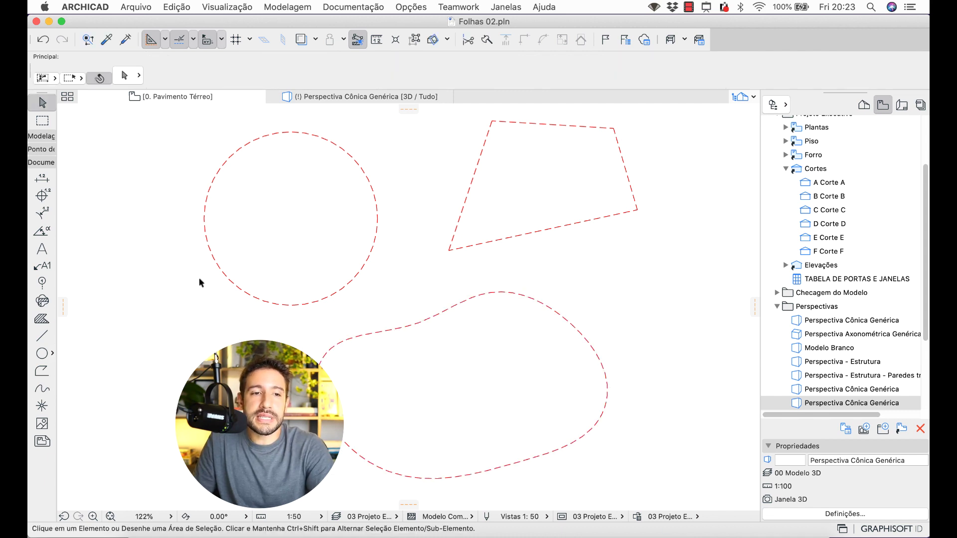
Step: Create Gesso - Placa ceiling slabs from the circle, the spline and the four-sided outline using the Magic Wand
{"action": "left_click", "coordinate": [46, 136]}
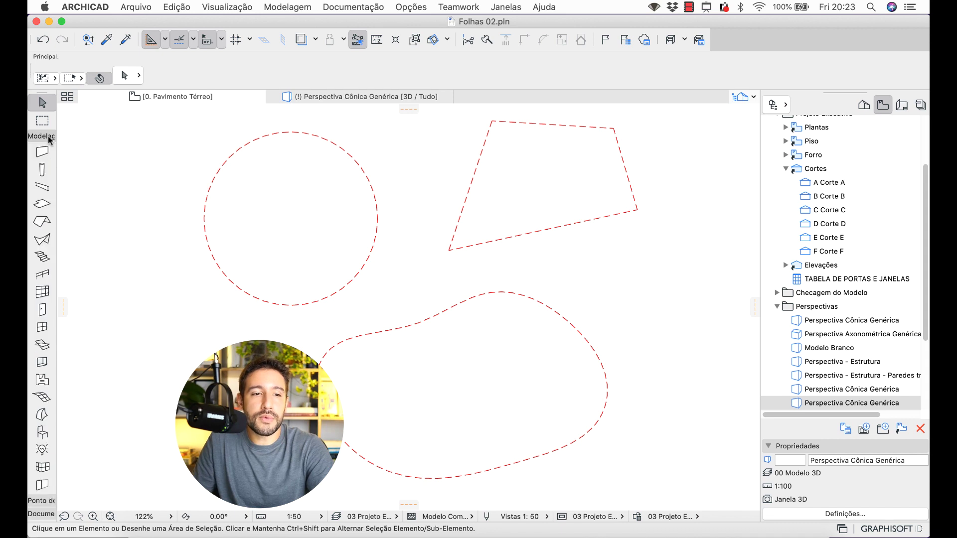
{"action": "left_click", "coordinate": [43, 204]}
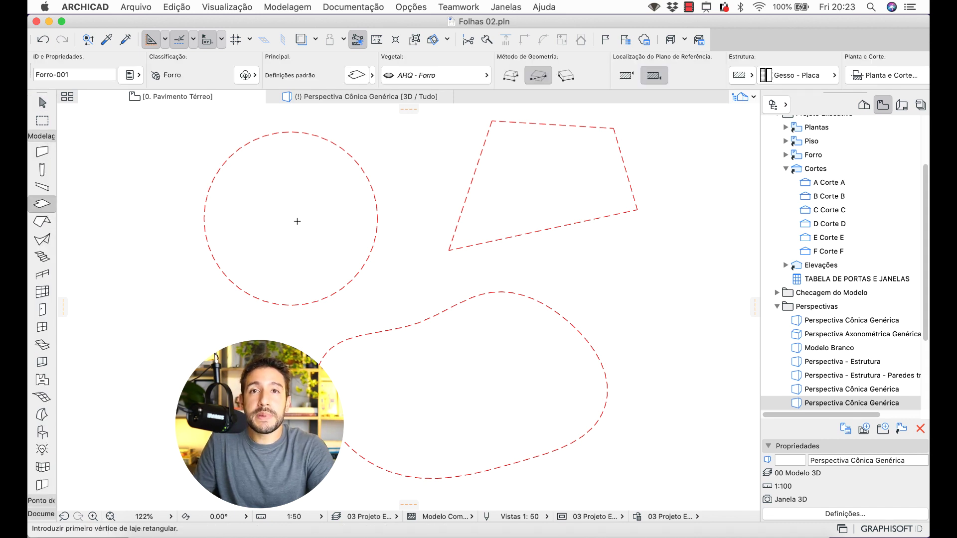
{"action": "key", "text": "space"}
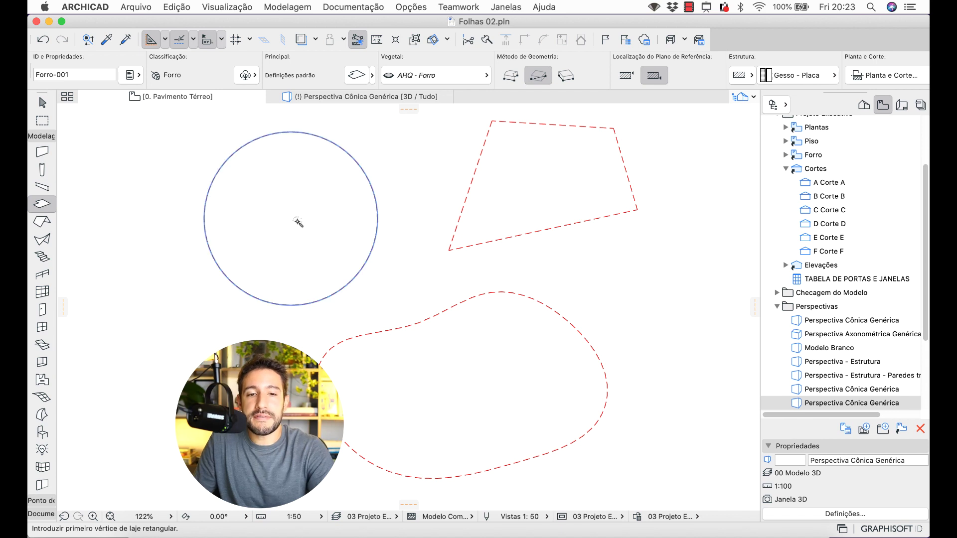
{"action": "left_click", "coordinate": [297, 222]}
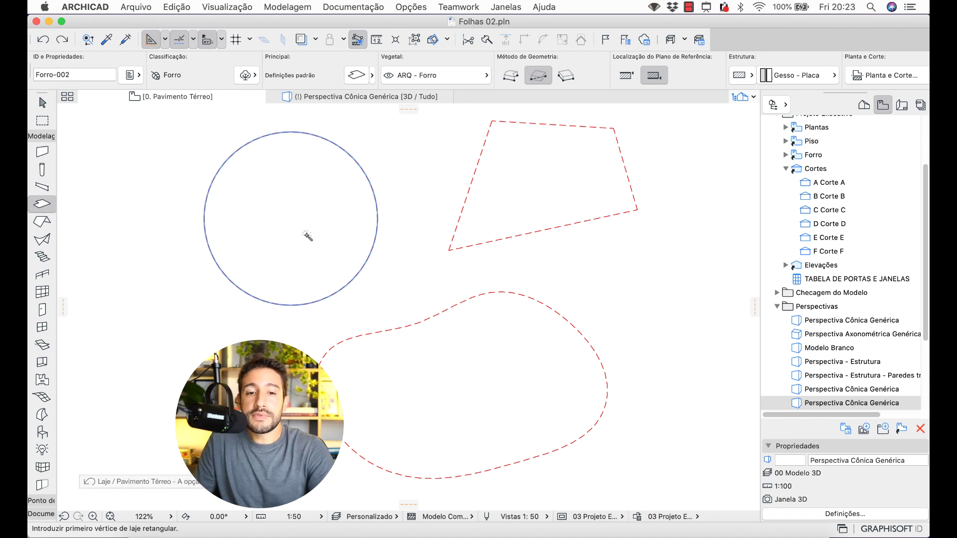
{"action": "left_click", "coordinate": [419, 348]}
{"action": "left_click", "coordinate": [498, 221]}
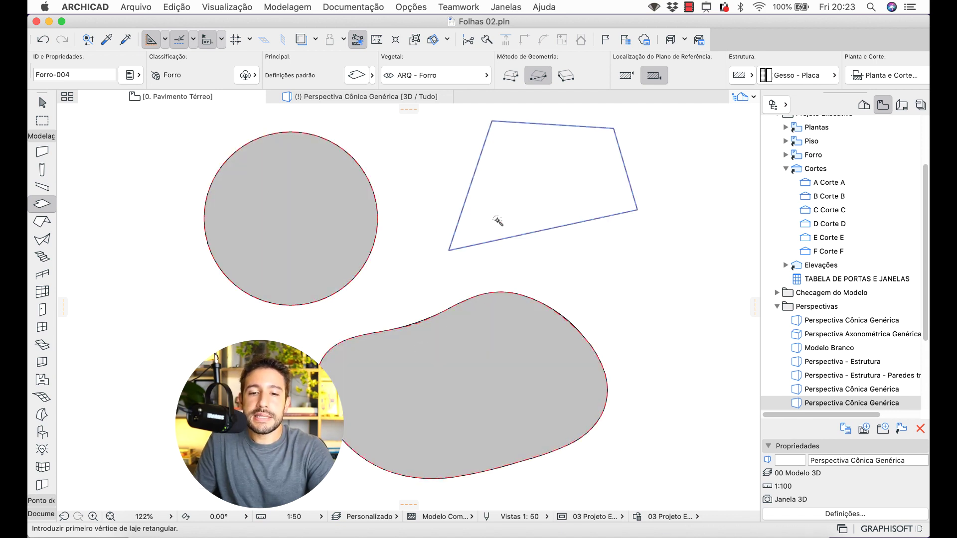
{"action": "left_click", "coordinate": [498, 220]}
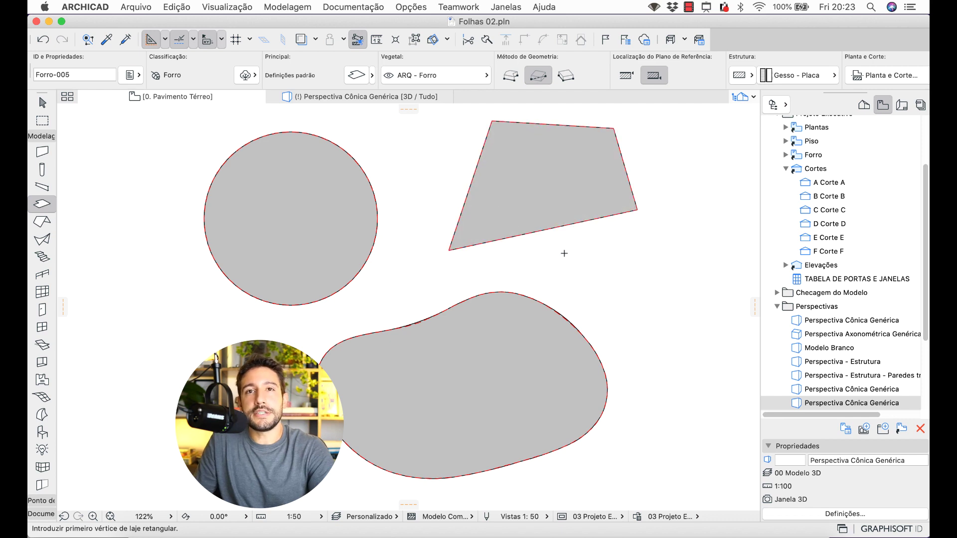
{"action": "key", "text": "Escape"}
Step: Draw a small full circle inside the freeform slab
{"action": "left_click", "coordinate": [48, 137]}
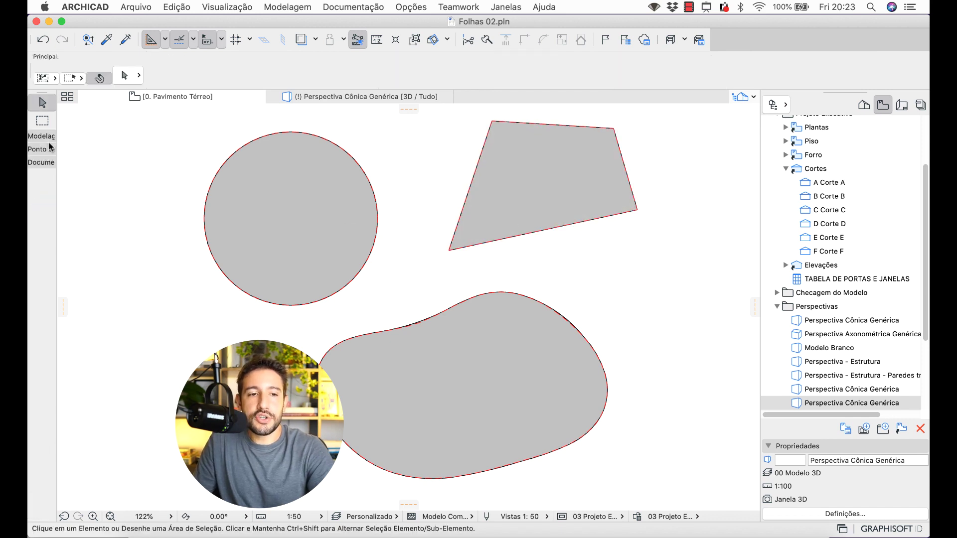
{"action": "left_click", "coordinate": [48, 163]}
{"action": "left_click", "coordinate": [44, 356]}
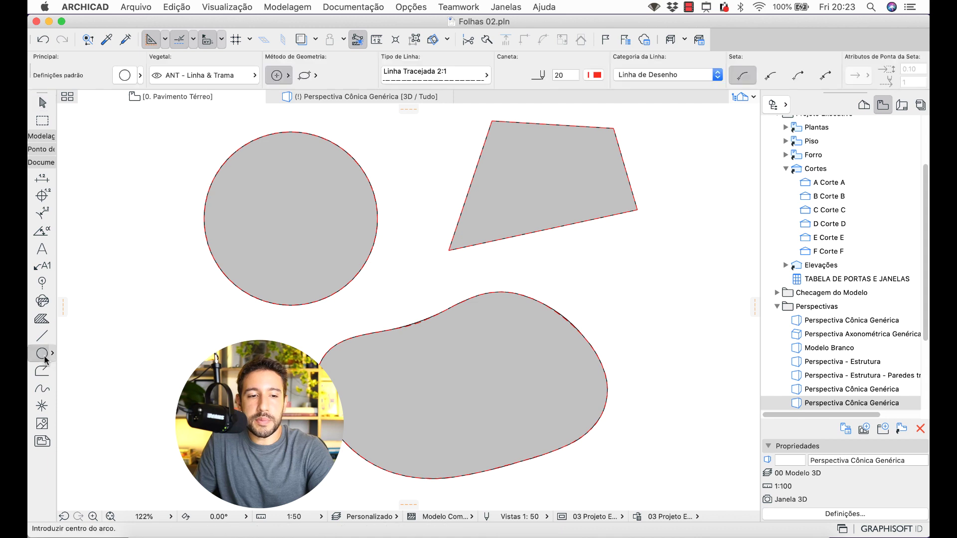
{"action": "left_click", "coordinate": [473, 387]}
{"action": "left_click", "coordinate": [473, 347]}
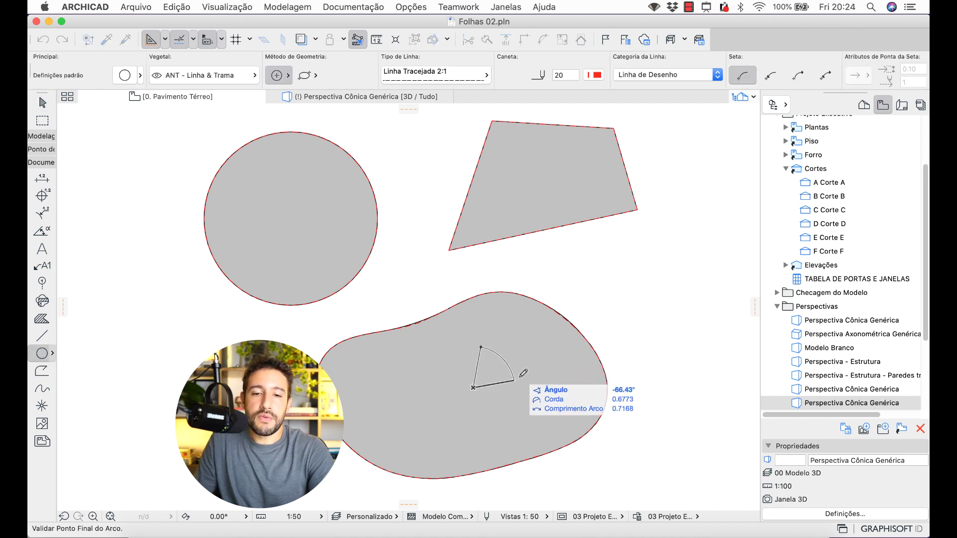
{"action": "left_click", "coordinate": [474, 345]}
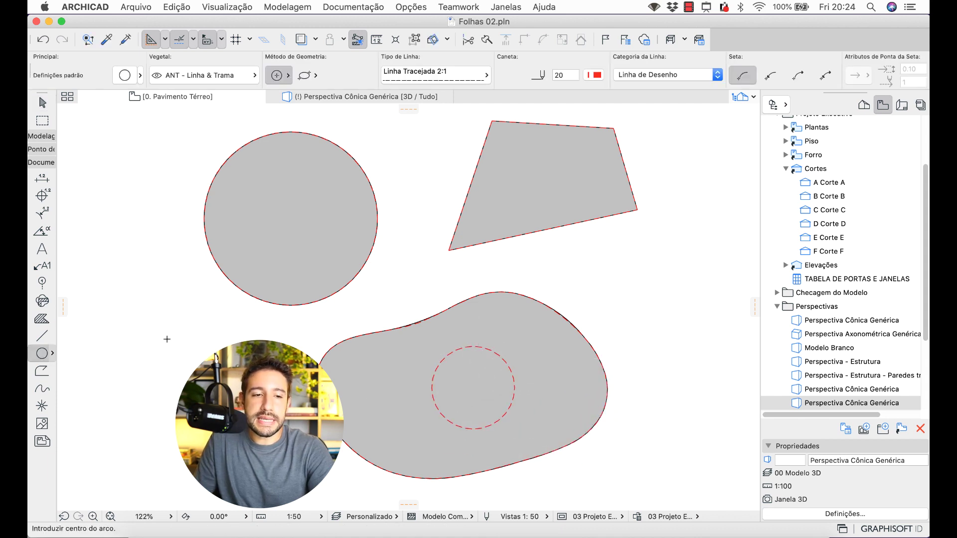
Step: Draw a full circle overlapping the lower-right corner of the four-sided slab
{"action": "left_click", "coordinate": [623, 230]}
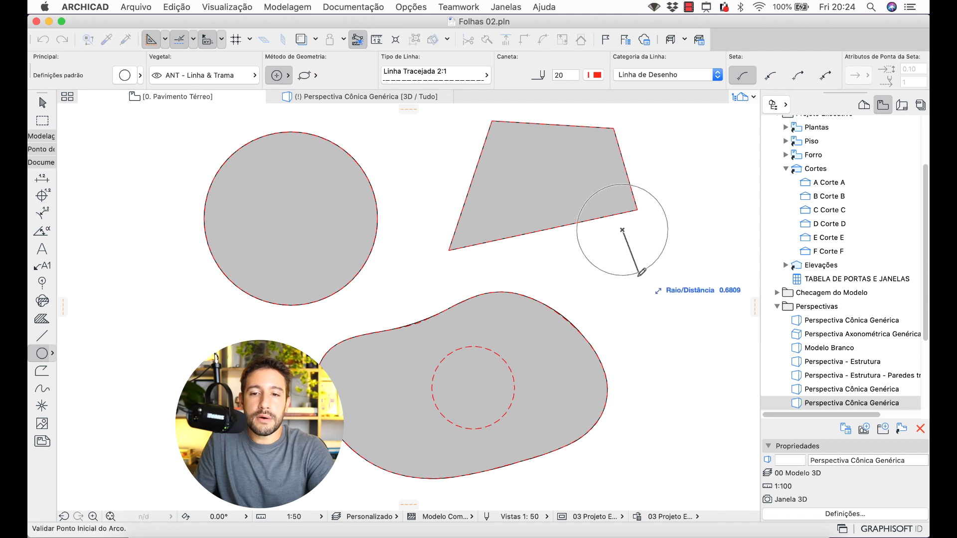
{"action": "left_click", "coordinate": [632, 308]}
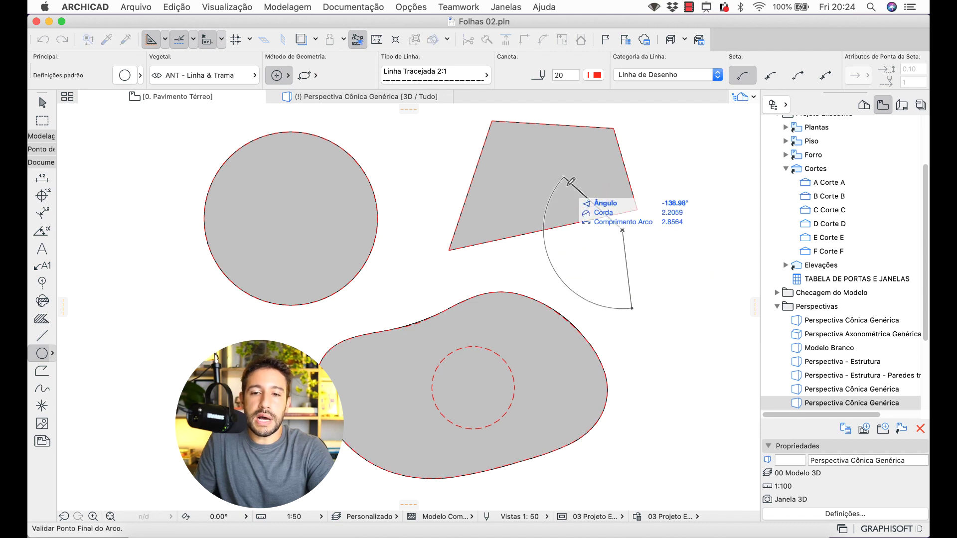
{"action": "left_click", "coordinate": [632, 308]}
{"action": "key", "text": "Escape"}
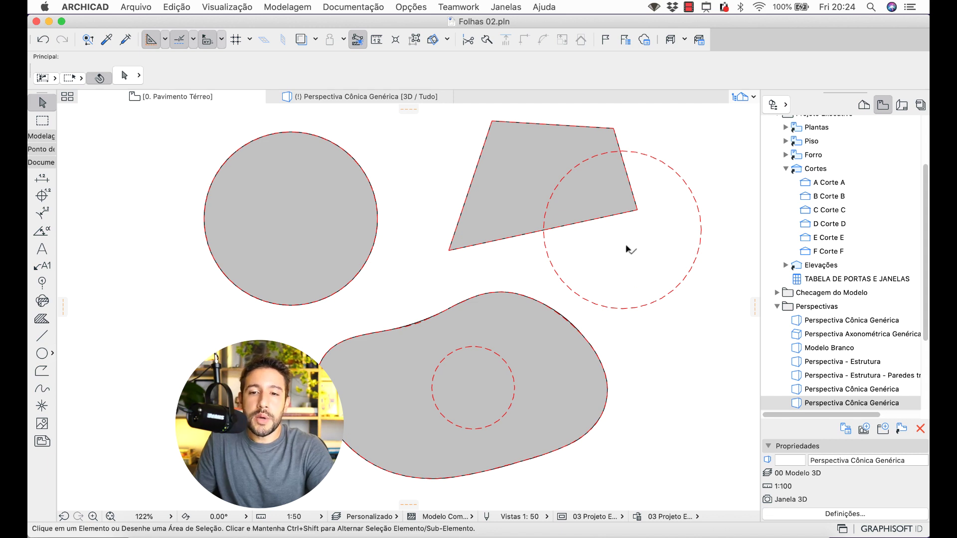
Step: Add the overlapping circle's area to the four-sided slab by tracing it with the Magic Wand, and deselect the slab
{"action": "left_click", "coordinate": [614, 197]}
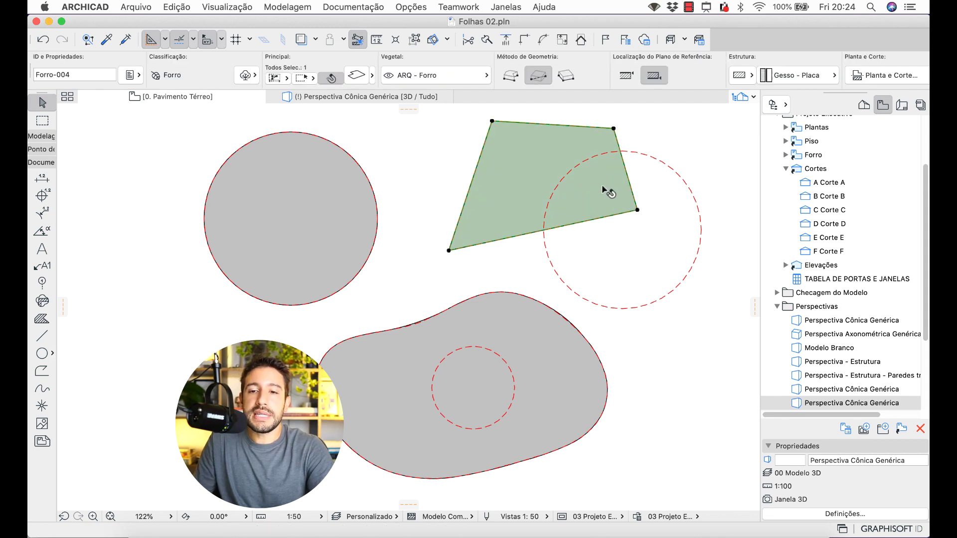
{"action": "left_click", "coordinate": [637, 212]}
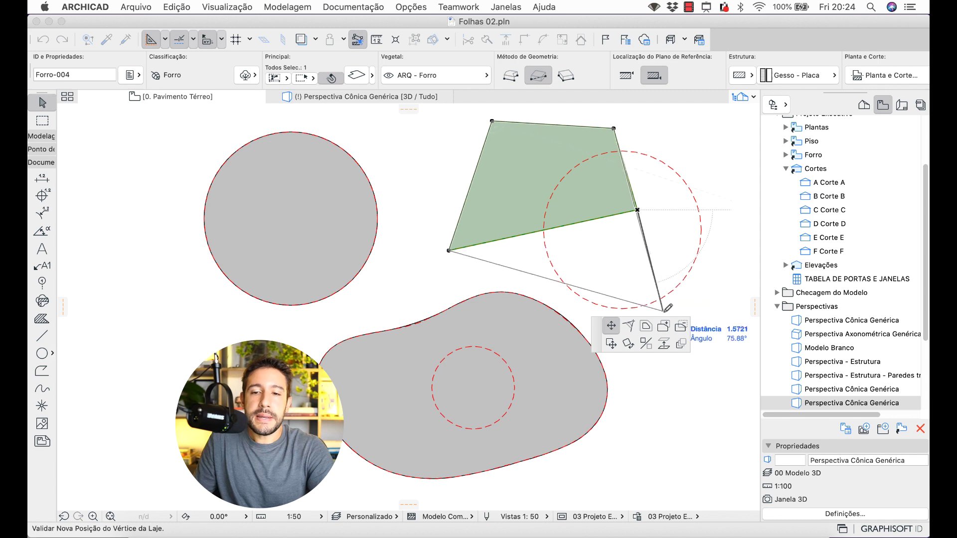
{"action": "left_click", "coordinate": [665, 327]}
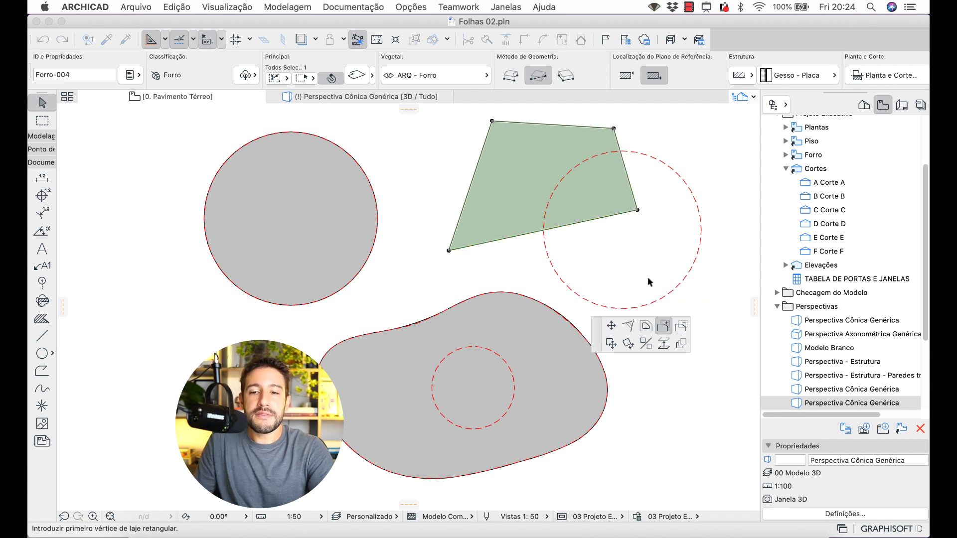
{"action": "left_click", "coordinate": [669, 291]}
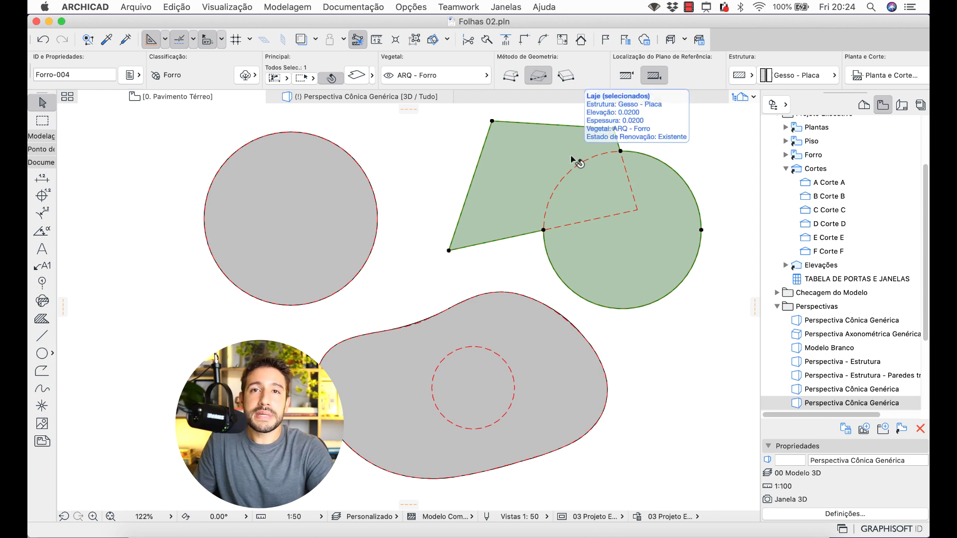
{"action": "key", "text": "Escape"}
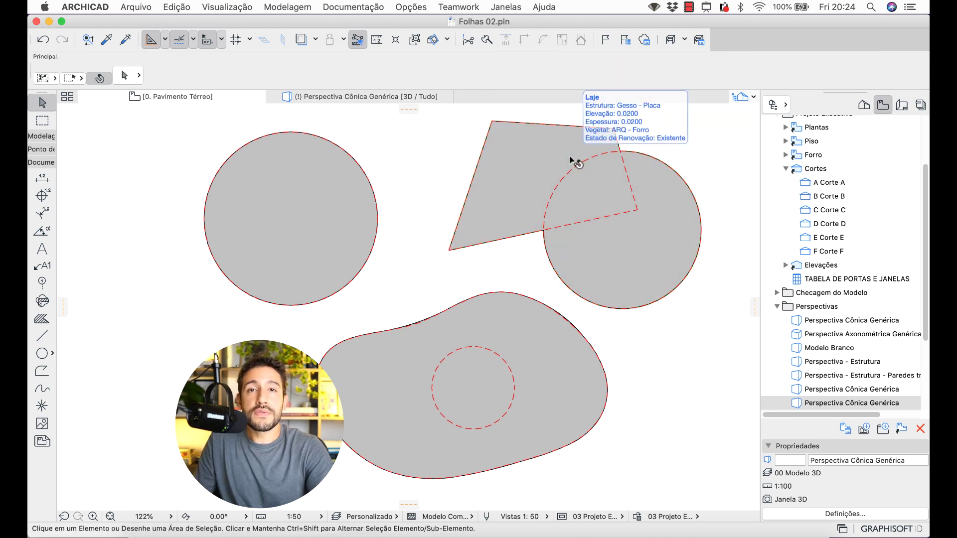
{"action": "left_click", "coordinate": [570, 159]}
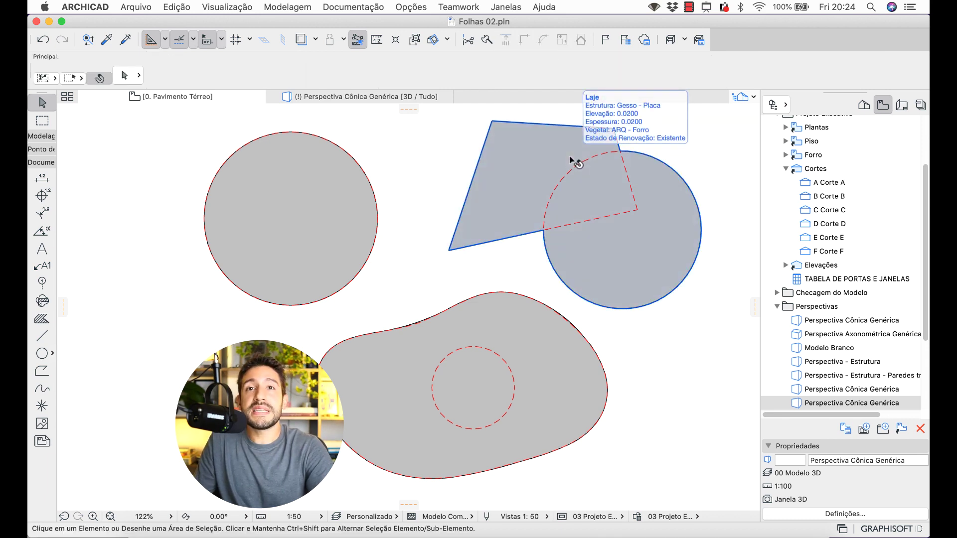
Step: Subtract the small inner circle from the freeform slab using the Magic Wand, and deselect the slab
{"action": "left_click", "coordinate": [532, 314]}
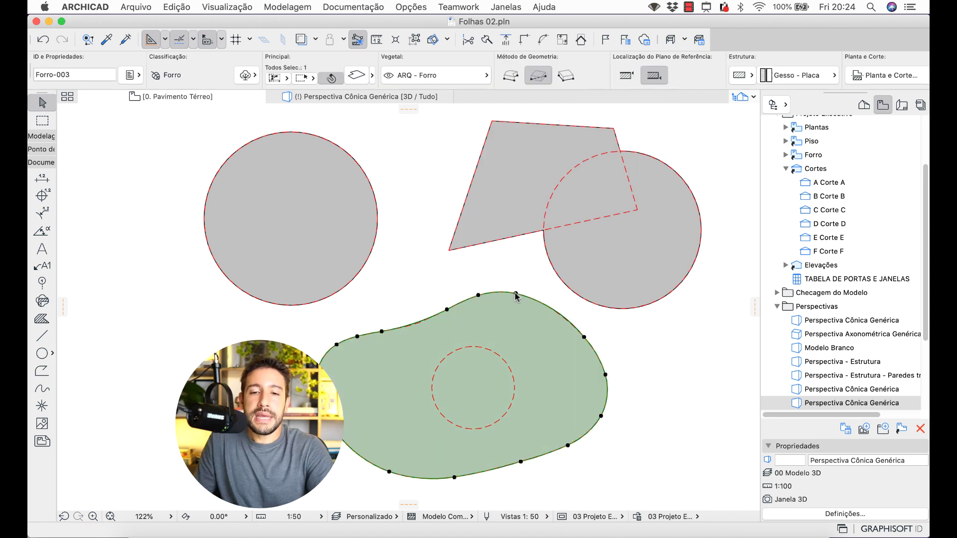
{"action": "left_click", "coordinate": [516, 295]}
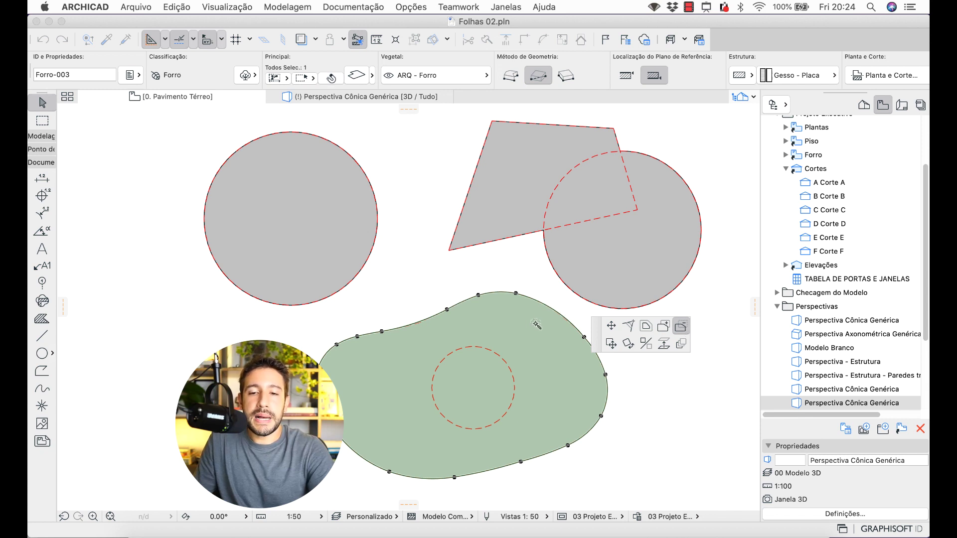
{"action": "left_click", "coordinate": [506, 366]}
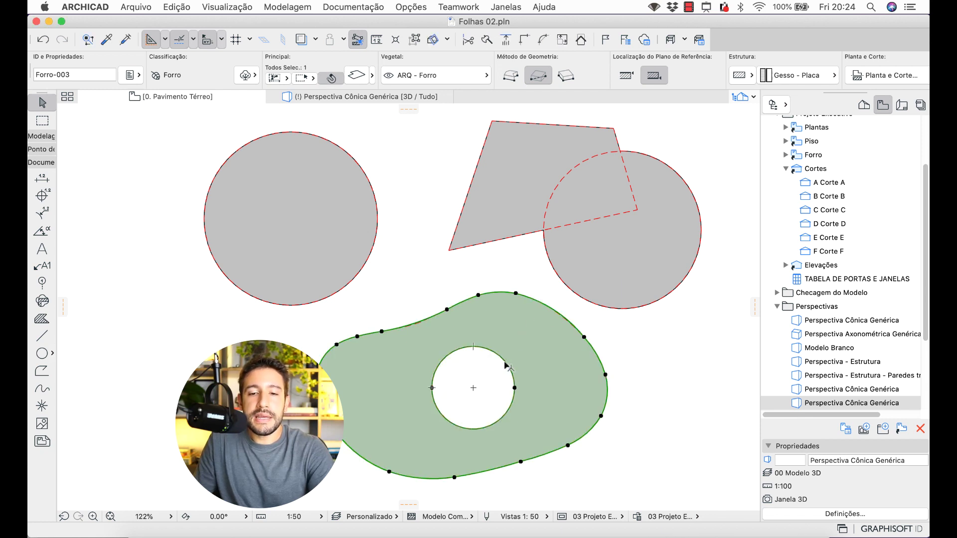
{"action": "left_click", "coordinate": [502, 282]}
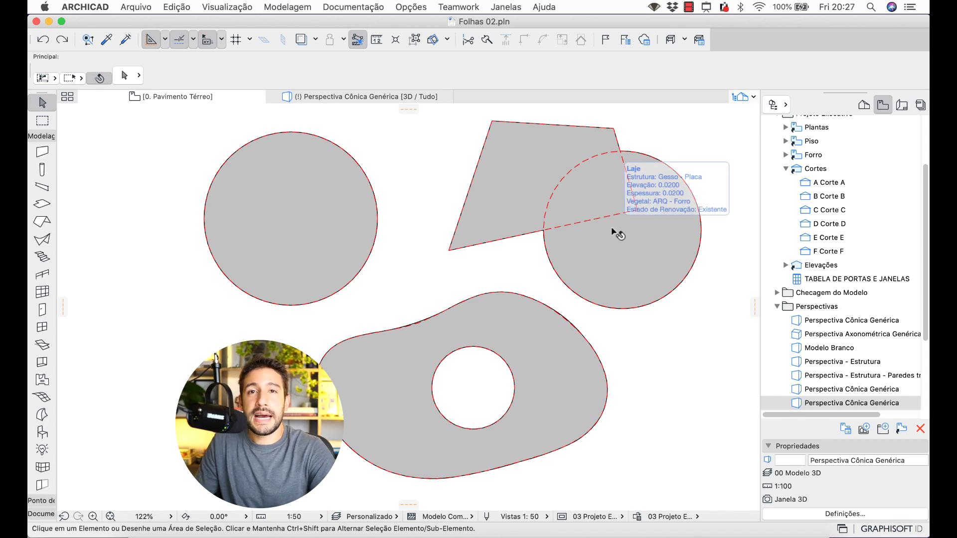
Step: Select all the slabs and 2D shapes in the plan and delete them
{"action": "left_click", "coordinate": [612, 228]}
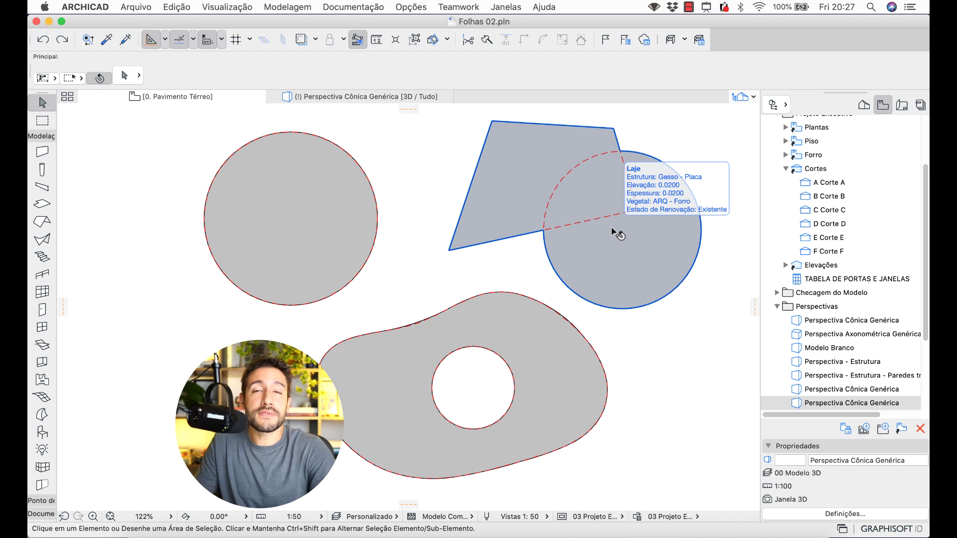
{"action": "left_click_drag", "start_coordinate": [666, 424], "coordinate": [309, 186]}
{"action": "key", "text": "Delete"}
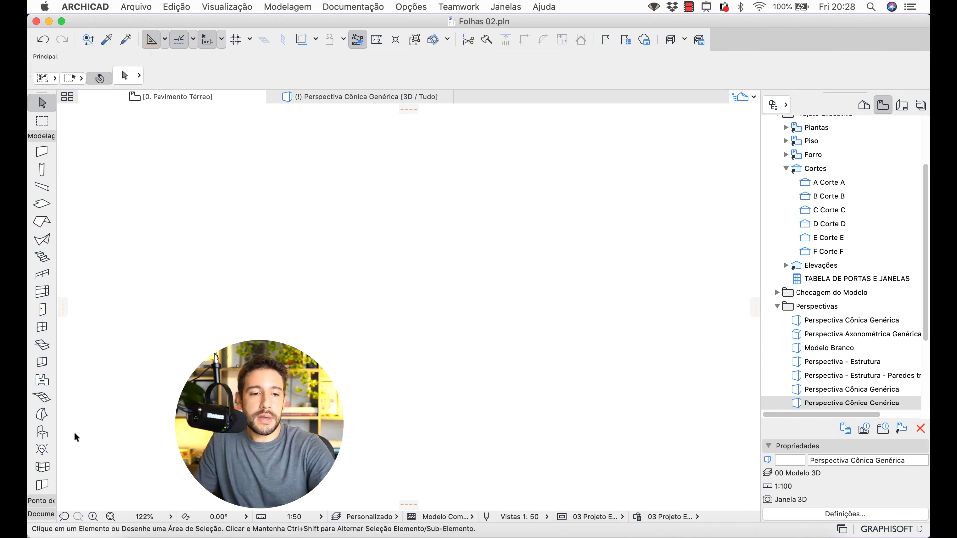
Step: Draw a rectangular mesh measuring about 3.83 by 4.70 in the empty floor plan
{"action": "left_click", "coordinate": [42, 397]}
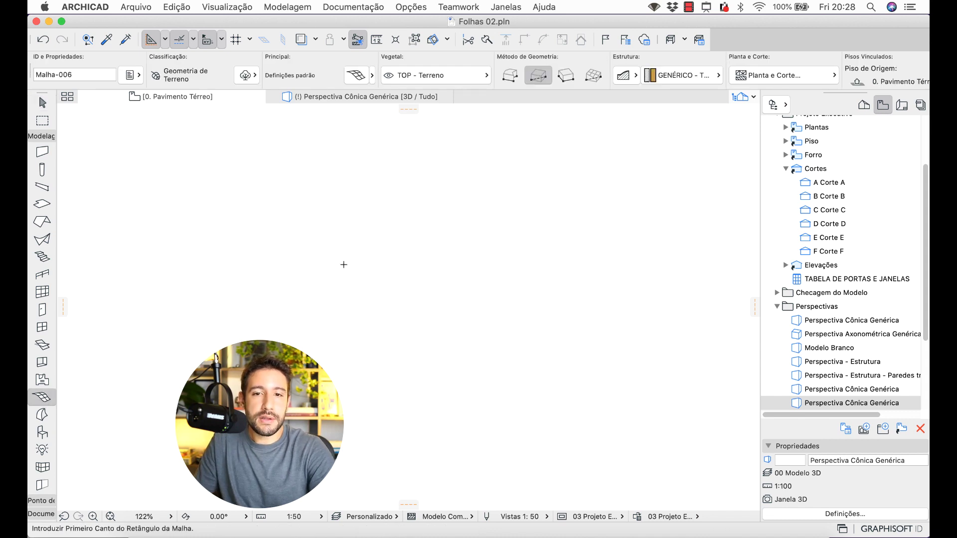
{"action": "left_click", "coordinate": [318, 145]}
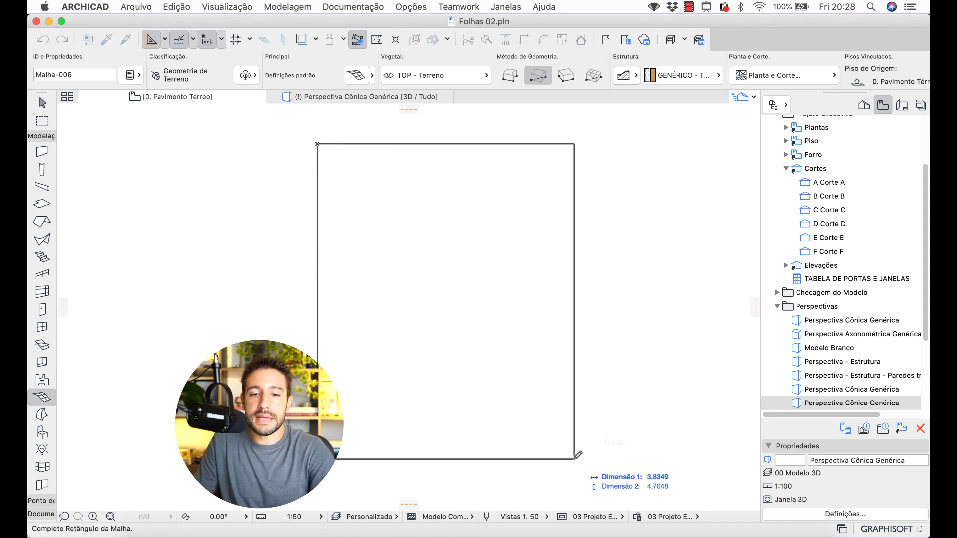
{"action": "left_click", "coordinate": [574, 458]}
{"action": "key", "text": "Escape"}
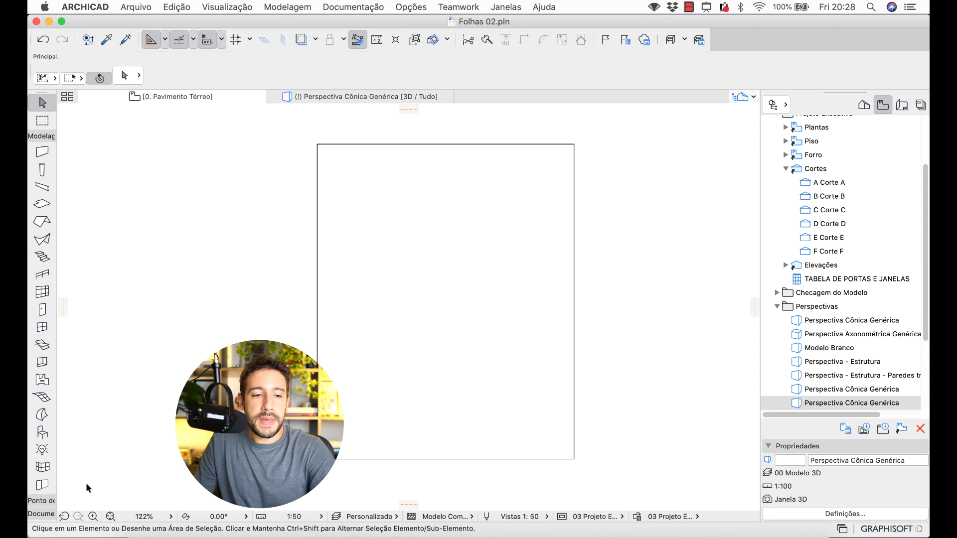
Step: Draw a wavy spline across the lower part of the mesh, ending beyond its right edge
{"action": "left_click", "coordinate": [50, 514]}
{"action": "left_click", "coordinate": [42, 388]}
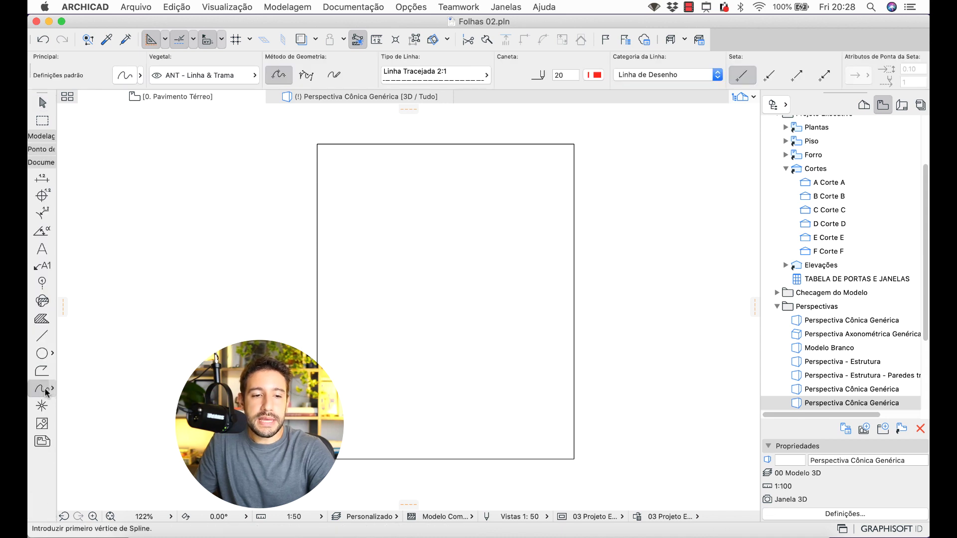
{"action": "left_click", "coordinate": [317, 428]}
{"action": "left_click", "coordinate": [377, 423]}
{"action": "left_click", "coordinate": [462, 427]}
{"action": "left_click", "coordinate": [489, 404]}
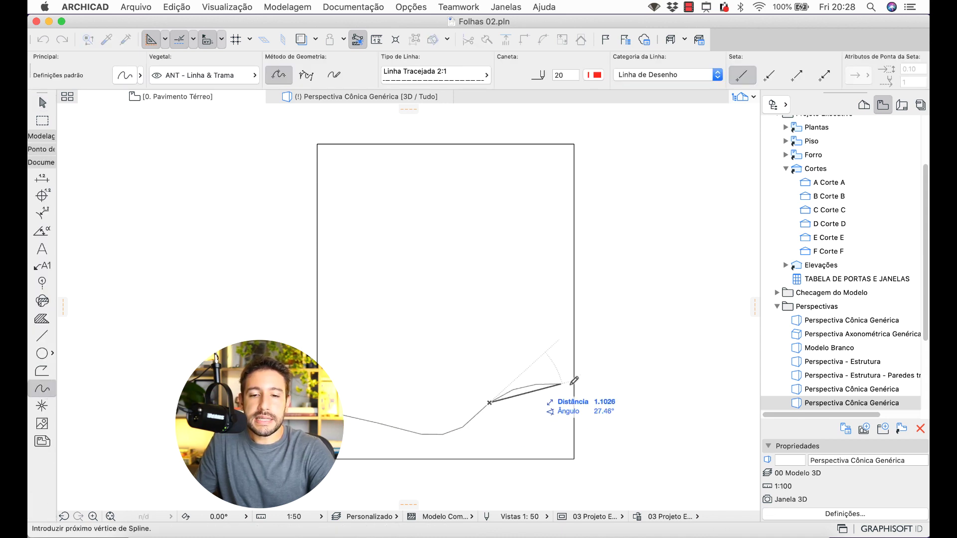
{"action": "left_click", "coordinate": [541, 384]}
{"action": "double_click", "coordinate": [650, 409]}
{"action": "key", "text": "Escape"}
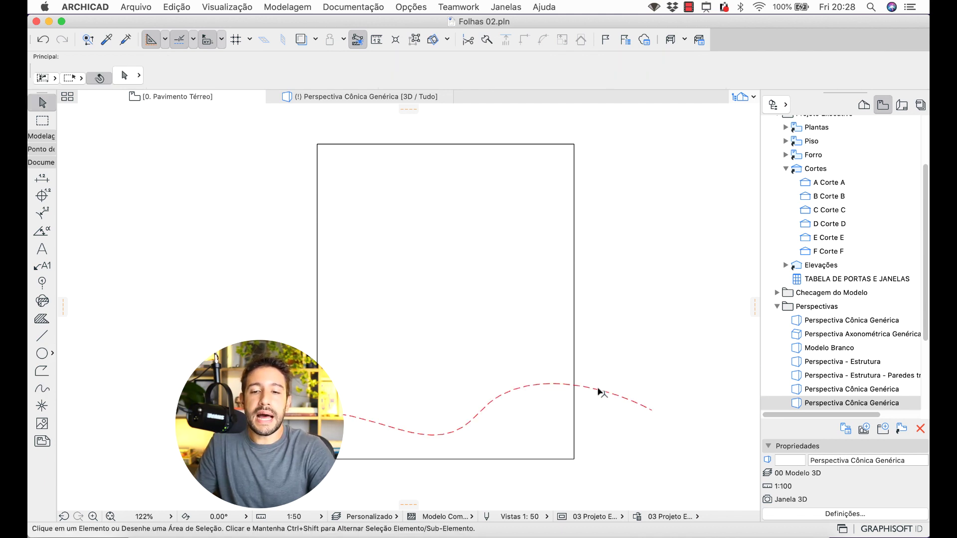
Step: Add new points to the mesh along the spline with the Magic Wand, using the Adaptar às Arestas do Usuário option
{"action": "left_click", "coordinate": [521, 291]}
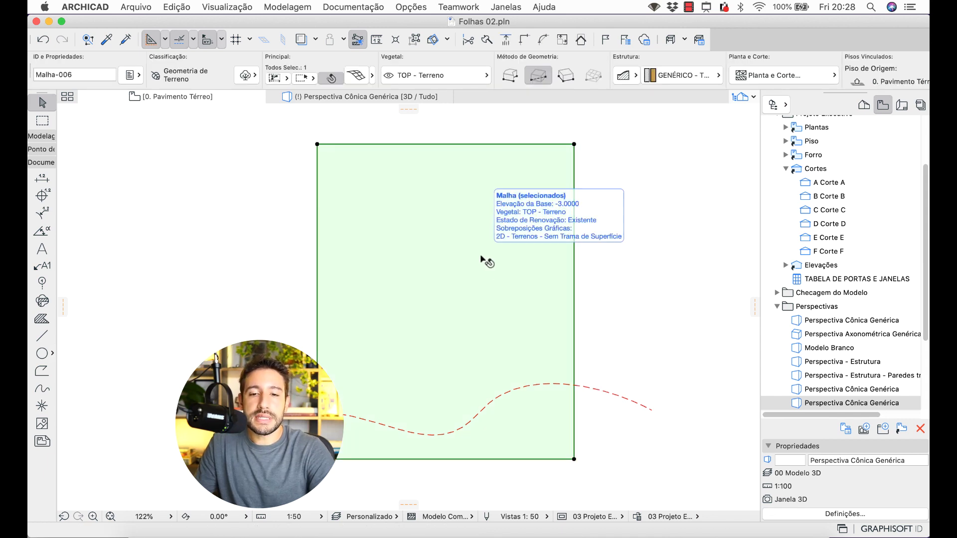
{"action": "left_click", "coordinate": [41, 136]}
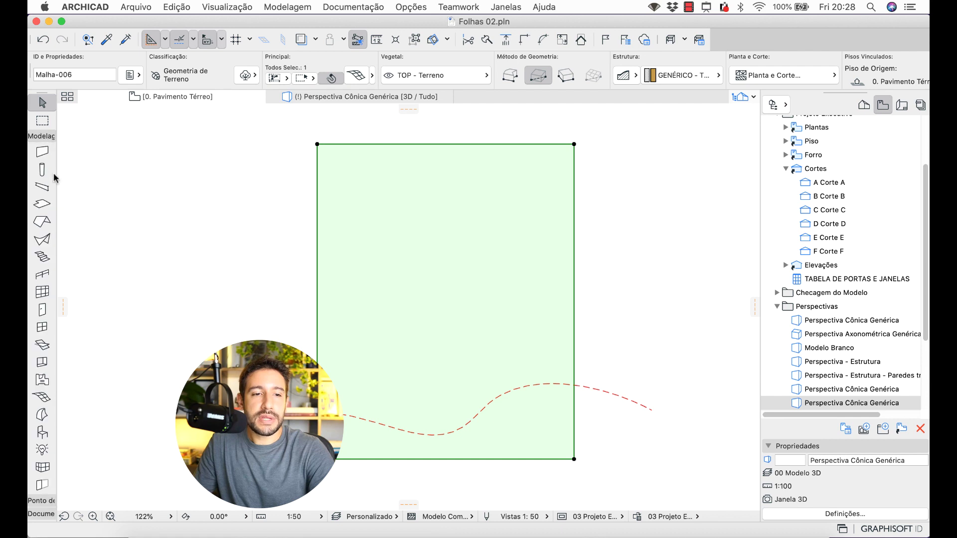
{"action": "left_click", "coordinate": [44, 399]}
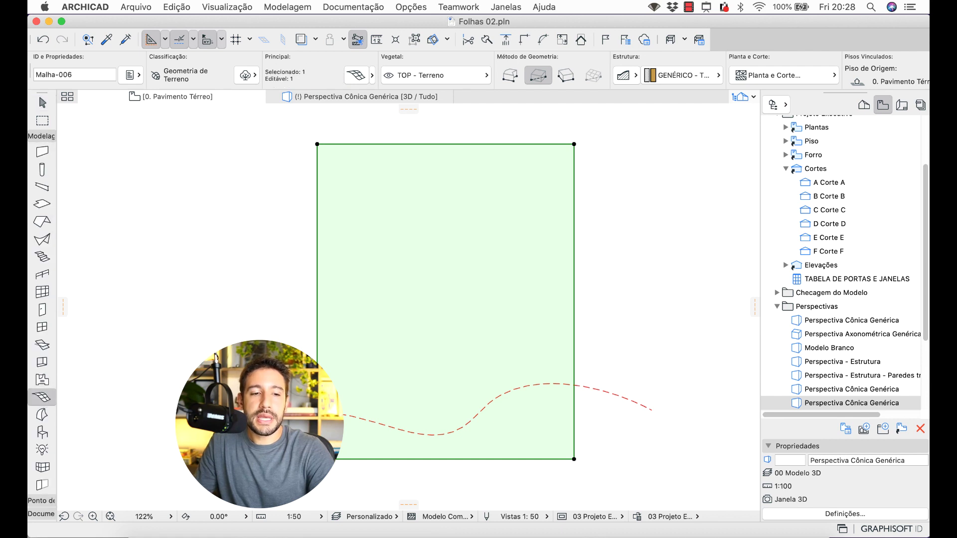
{"action": "left_click", "coordinate": [392, 429]}
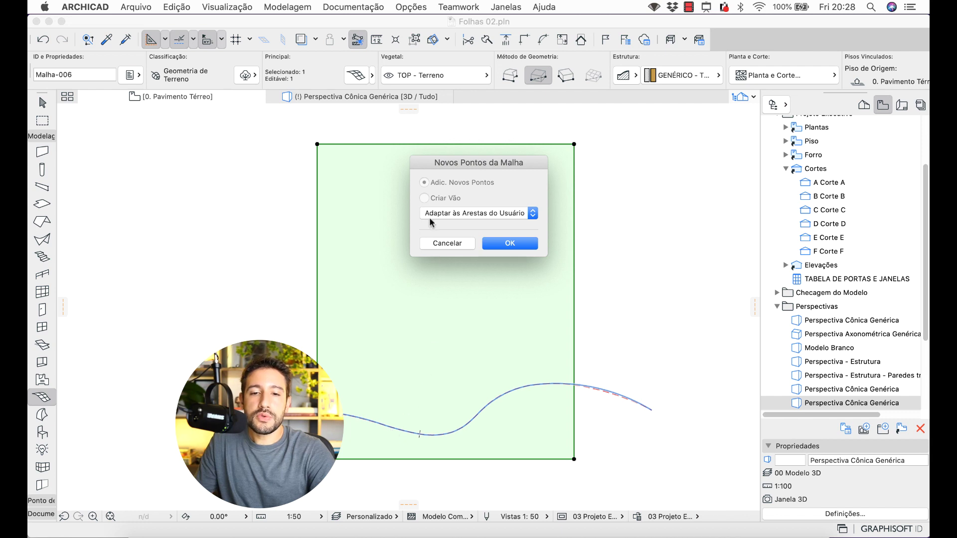
{"action": "left_click", "coordinate": [509, 244]}
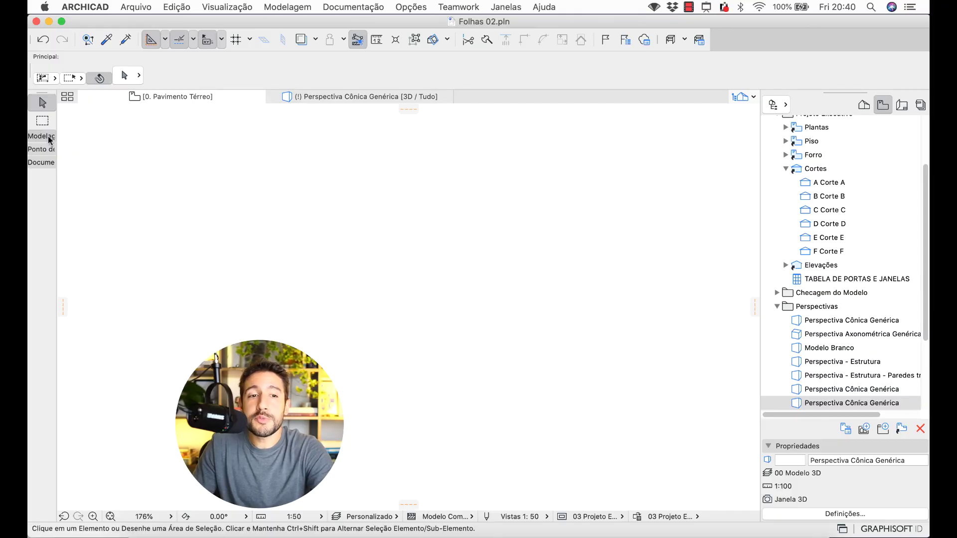
Step: Draw four separate straight lines joined end to end in a zigzag across the empty plan
{"action": "left_click", "coordinate": [49, 163]}
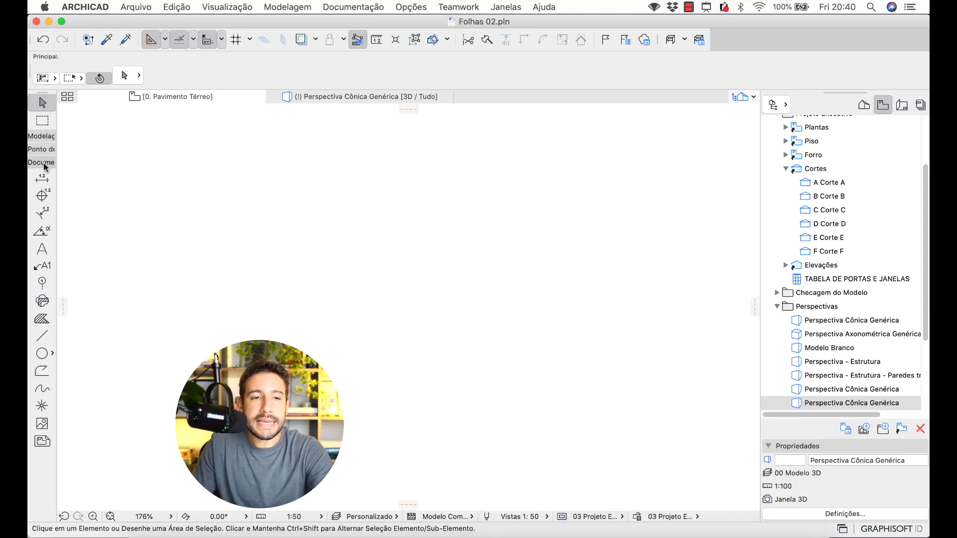
{"action": "left_click", "coordinate": [42, 336]}
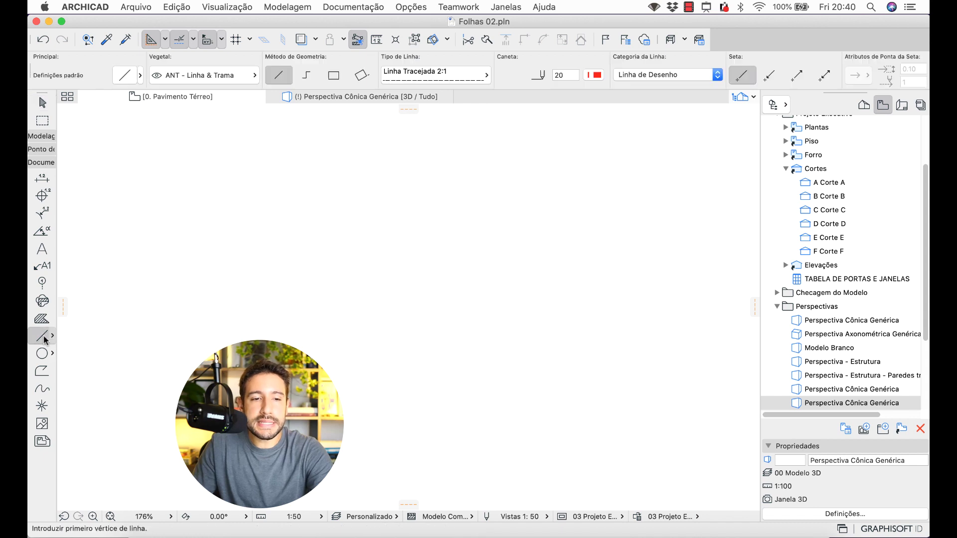
{"action": "left_click", "coordinate": [244, 327]}
{"action": "left_click", "coordinate": [323, 249]}
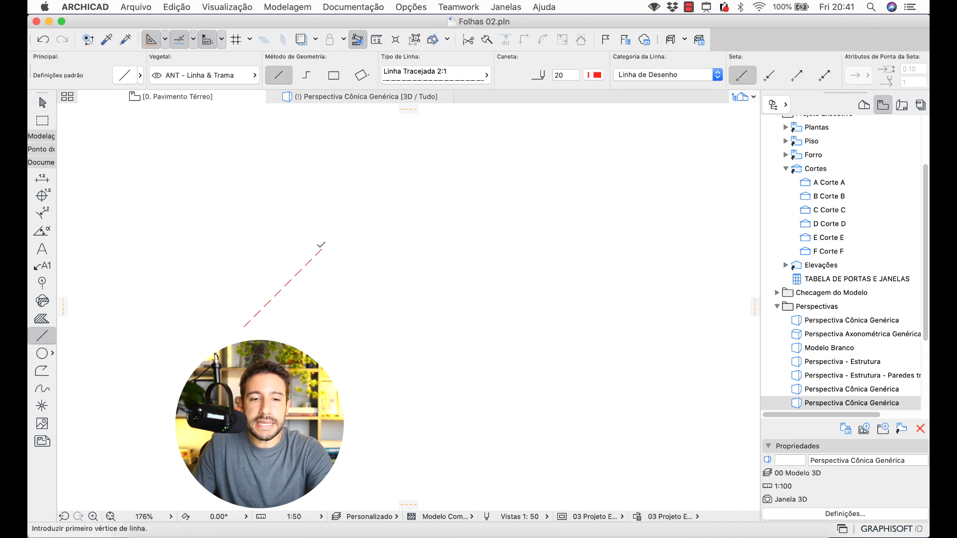
{"action": "left_click", "coordinate": [322, 249]}
{"action": "left_click", "coordinate": [404, 318]}
{"action": "left_click", "coordinate": [406, 320]}
{"action": "left_click", "coordinate": [489, 216]}
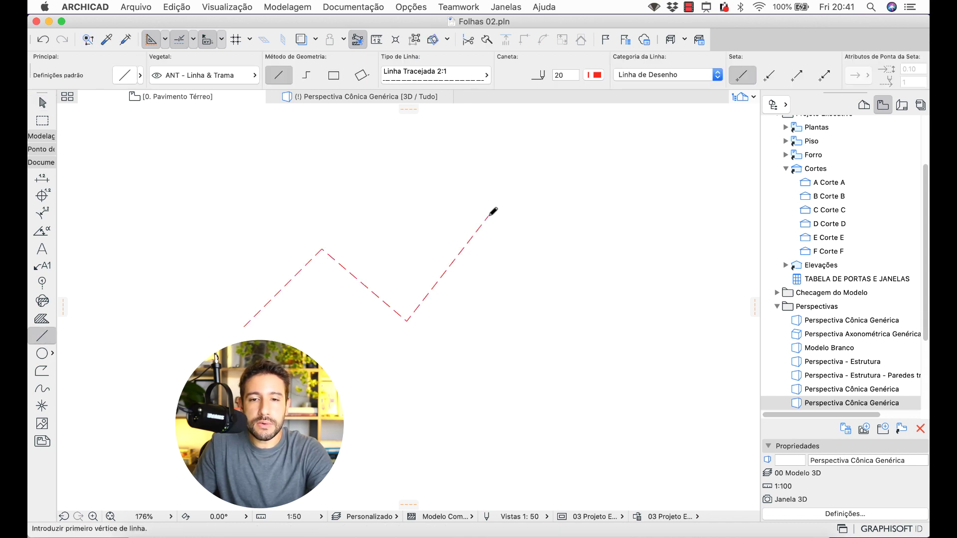
{"action": "left_click", "coordinate": [489, 216]}
{"action": "left_click", "coordinate": [596, 289]}
{"action": "key", "text": "Escape"}
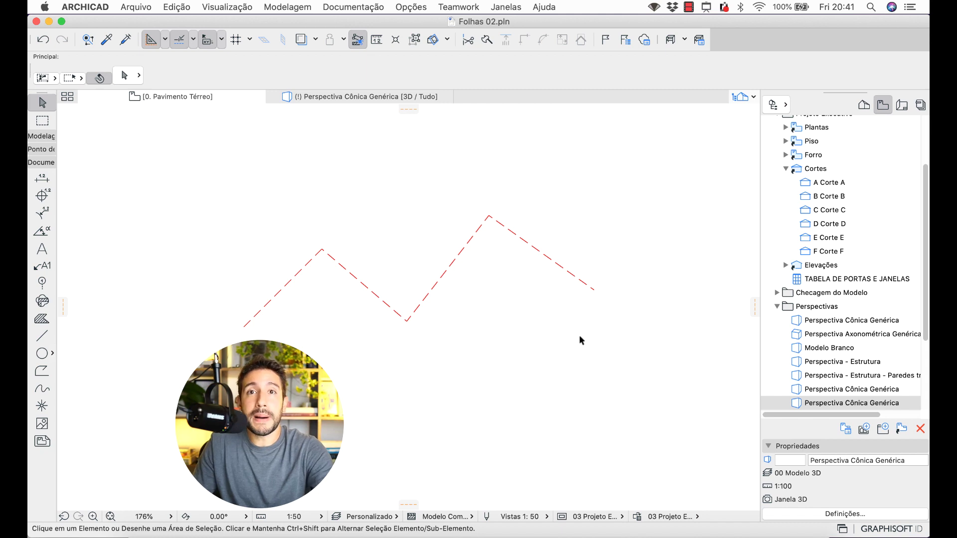
Step: Select the four zigzag lines and locate the Unificar command among the reshape commands
{"action": "left_click_drag", "start_coordinate": [580, 335], "coordinate": [293, 190]}
{"action": "left_click", "coordinate": [177, 7]}
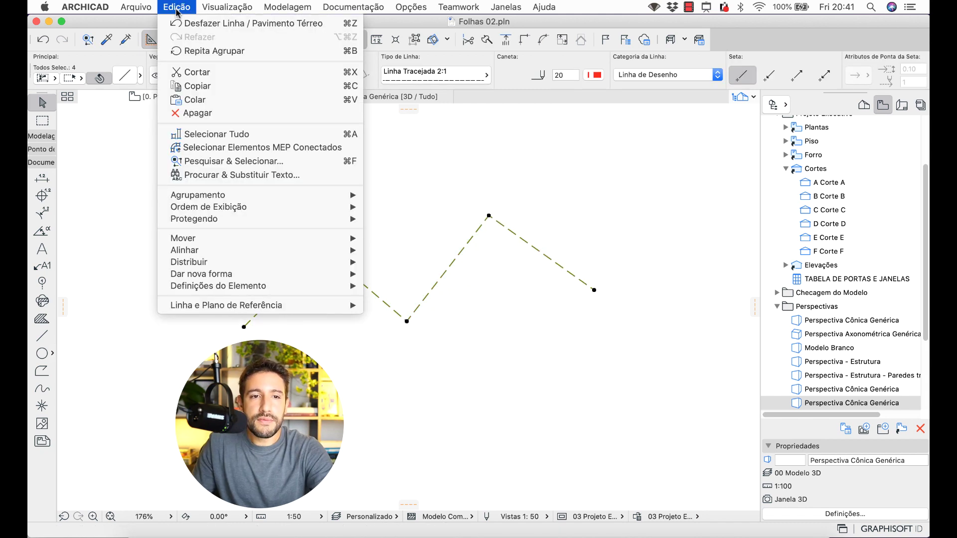
{"action": "mouse_move", "coordinate": [234, 275]}
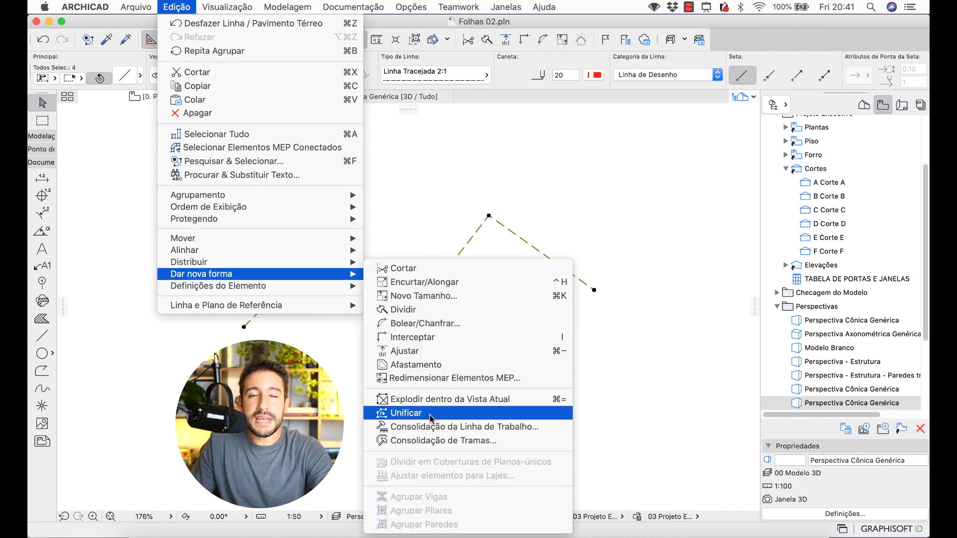
{"action": "left_click", "coordinate": [562, 420]}
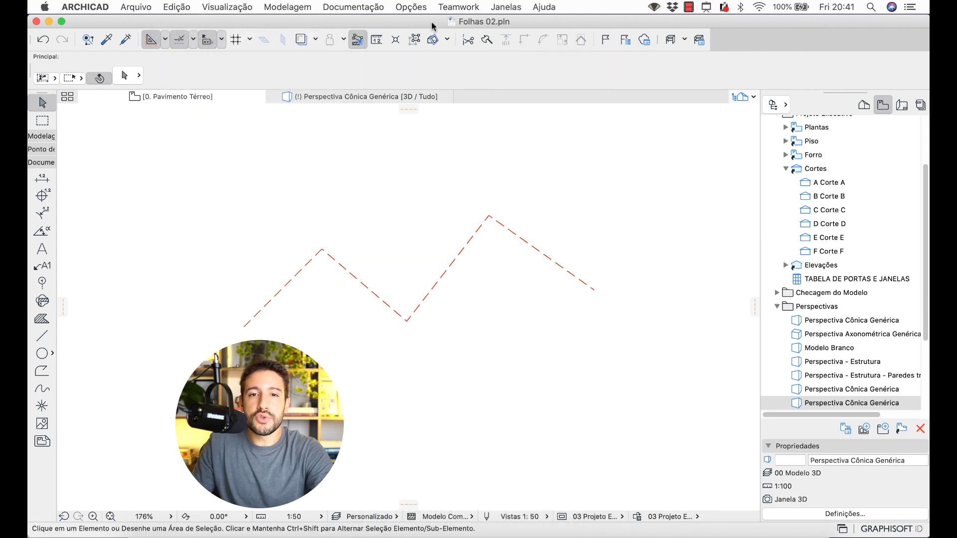
Step: Open the keyboard shortcut settings and select the Unificar command within Edição > Dar nova forma
{"action": "left_click", "coordinate": [411, 7]}
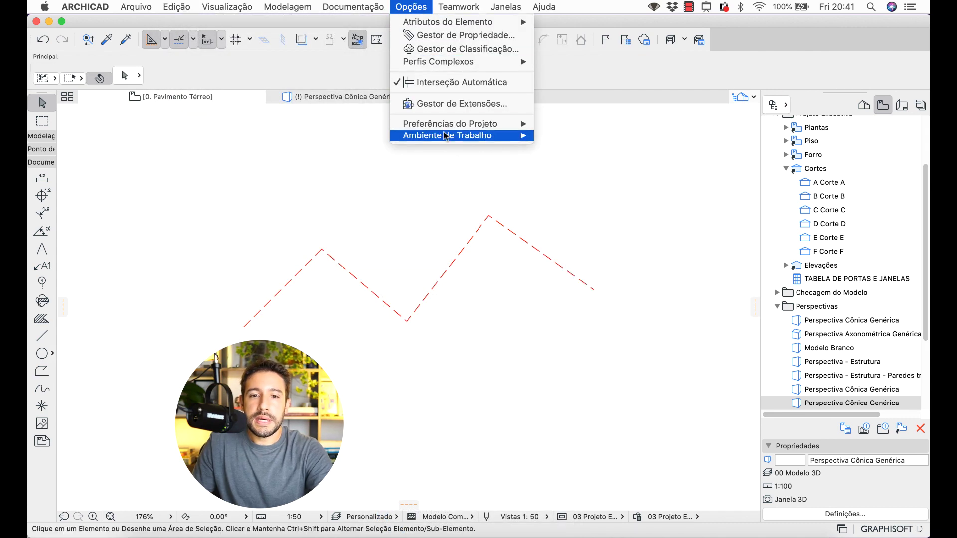
{"action": "mouse_move", "coordinate": [446, 136]}
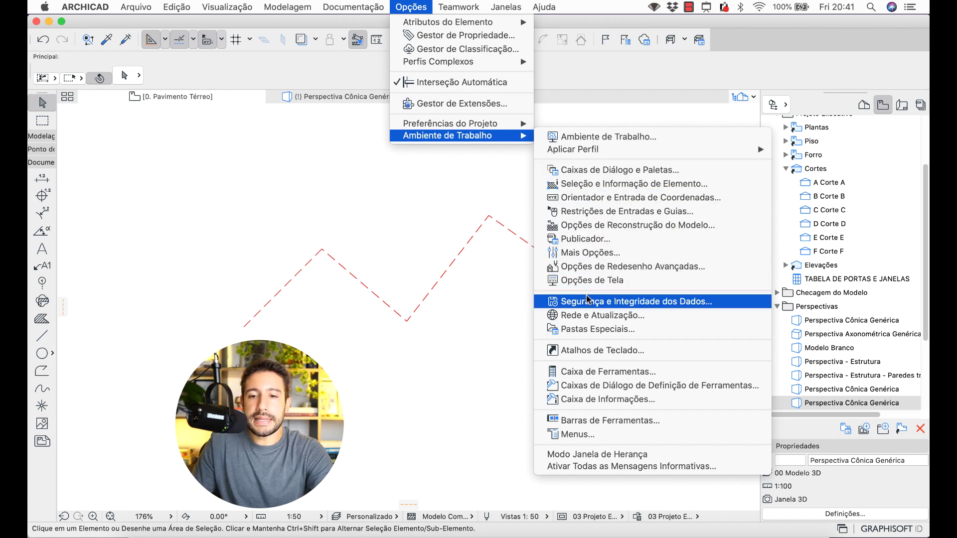
{"action": "left_click", "coordinate": [592, 351]}
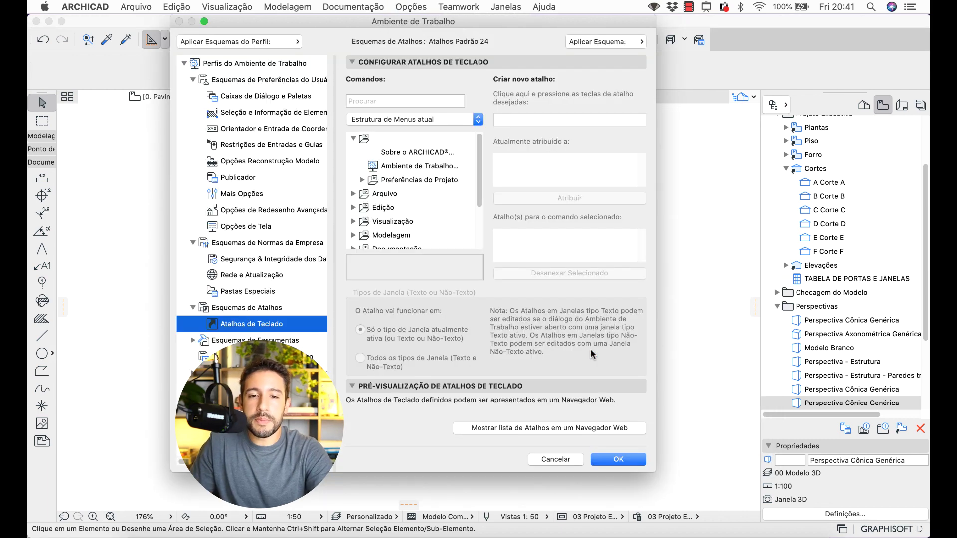
{"action": "scroll", "coordinate": [364, 193], "scroll_direction": "down", "scroll_amount": 2}
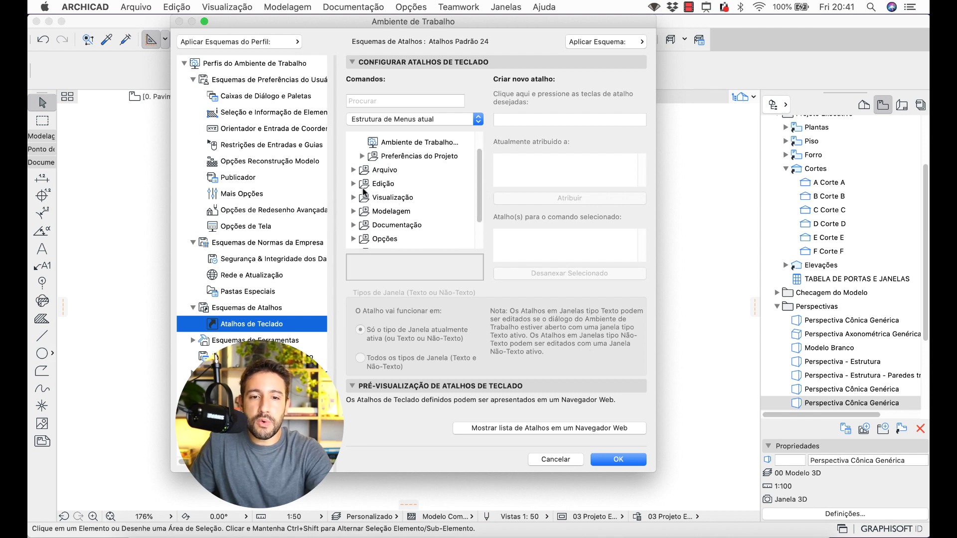
{"action": "left_click", "coordinate": [354, 184]}
{"action": "left_click_drag", "start_coordinate": [479, 145], "coordinate": [363, 201]}
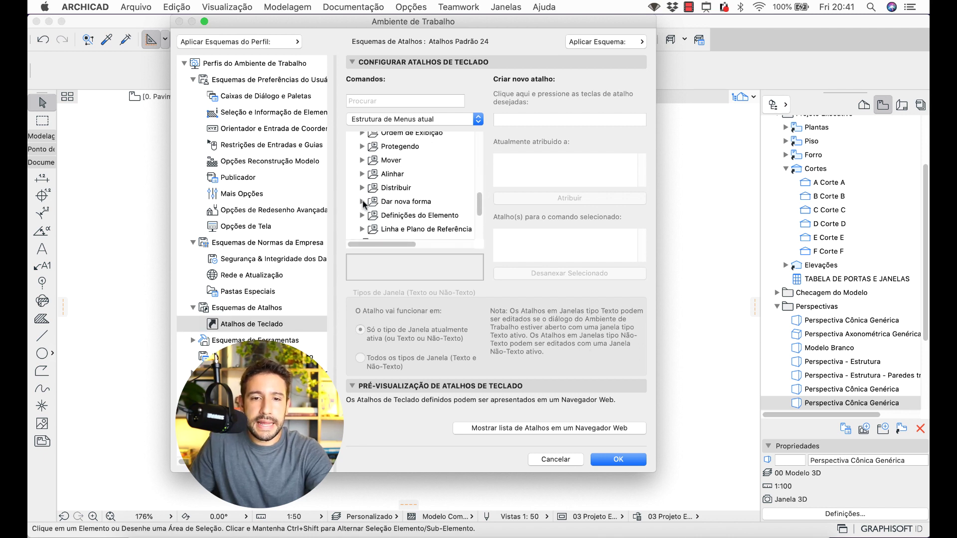
{"action": "left_click", "coordinate": [363, 202]}
{"action": "scroll", "coordinate": [484, 192], "scroll_direction": "down", "scroll_amount": 3}
{"action": "left_click", "coordinate": [435, 216]}
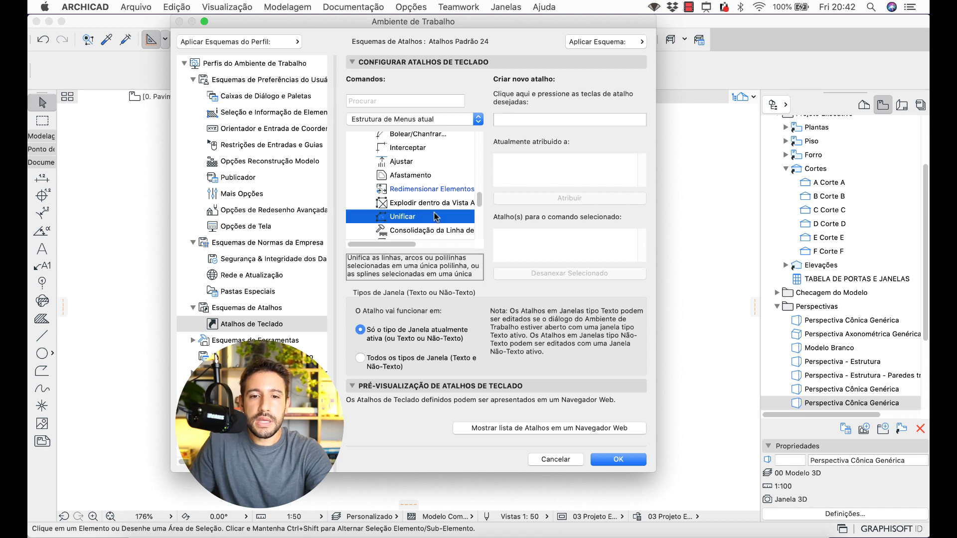
{"action": "key", "text": "super+shift+a"}
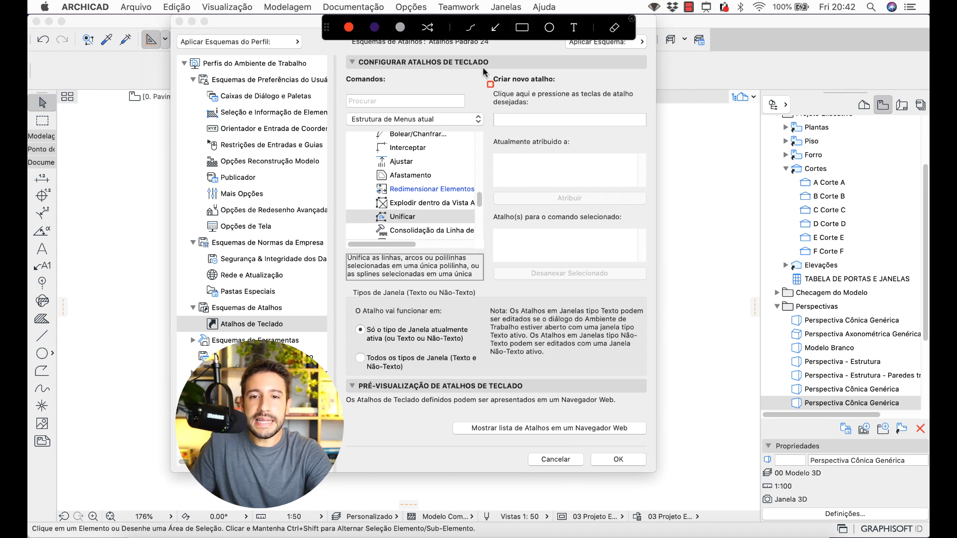
{"action": "mouse_move", "coordinate": [483, 69]}
{"action": "left_mouse_down"}
{"action": "mouse_move", "coordinate": [526, 97]}
{"action": "mouse_move", "coordinate": [661, 132]}
{"action": "left_mouse_up"}
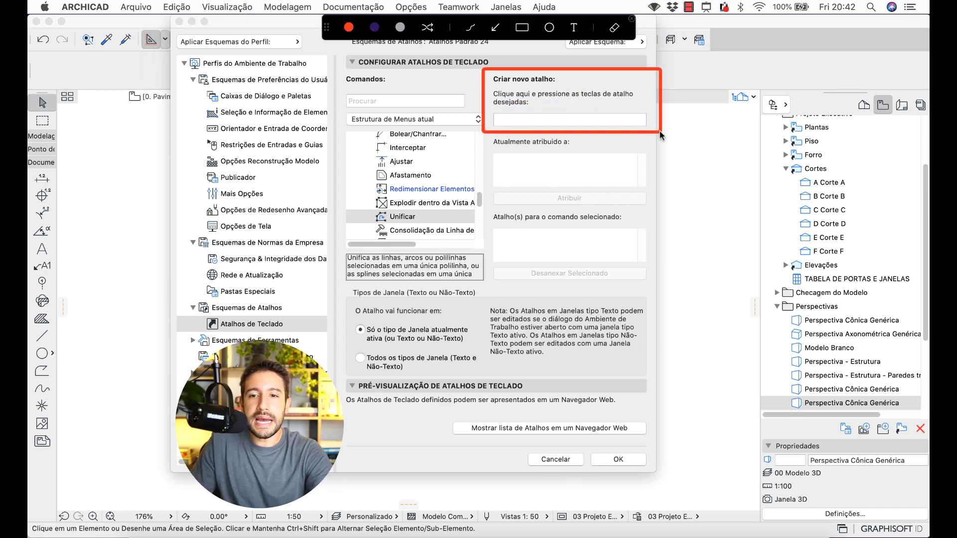
{"action": "key", "text": "Escape"}
Step: Assign Command+1 as the new shortcut for the Unificar command and save the work environment settings
{"action": "left_click", "coordinate": [584, 119]}
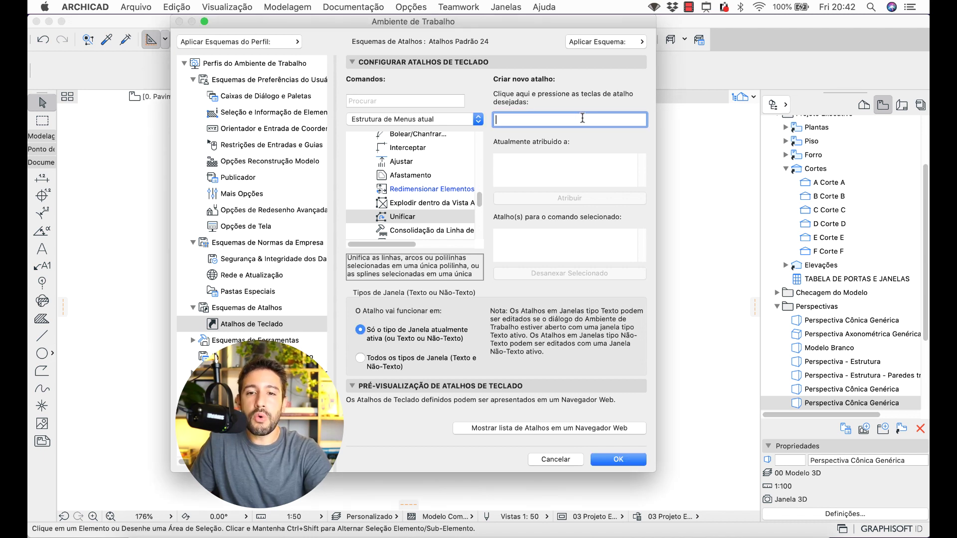
{"action": "key", "text": "super+1"}
{"action": "key", "text": "super+shift+a"}
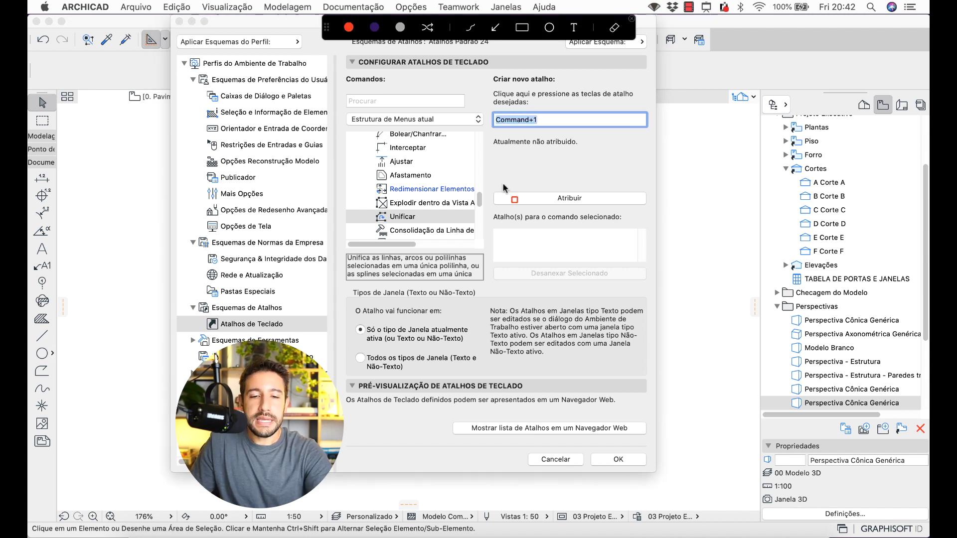
{"action": "mouse_move", "coordinate": [492, 185]}
{"action": "left_mouse_down"}
{"action": "mouse_move", "coordinate": [541, 210]}
{"action": "mouse_move", "coordinate": [650, 211]}
{"action": "left_mouse_up"}
{"action": "key", "text": "Escape"}
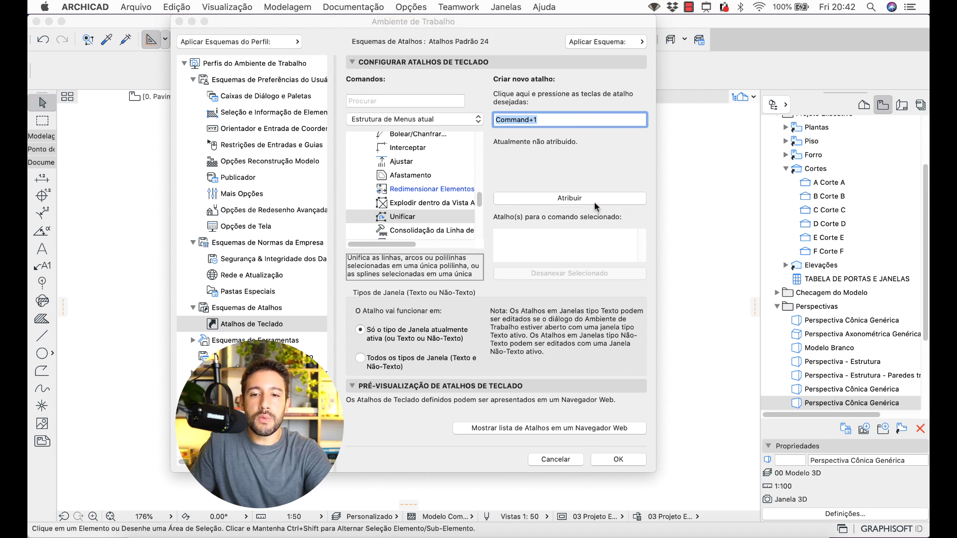
{"action": "left_click", "coordinate": [588, 199]}
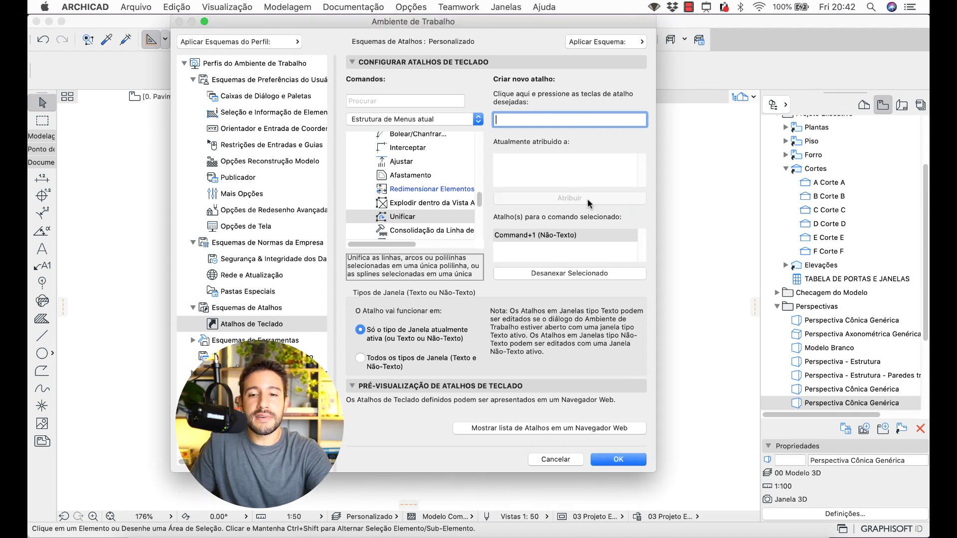
{"action": "left_click", "coordinate": [620, 457]}
Step: Unify the four zigzag lines into one polyline, and select that polyline
{"action": "left_click_drag", "start_coordinate": [582, 407], "coordinate": [337, 218]}
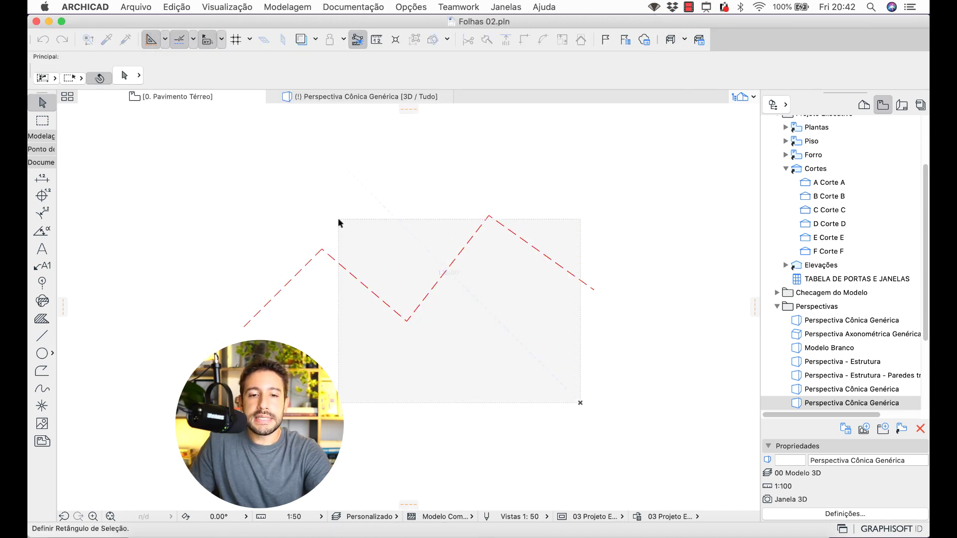
{"action": "left_click", "coordinate": [298, 217]}
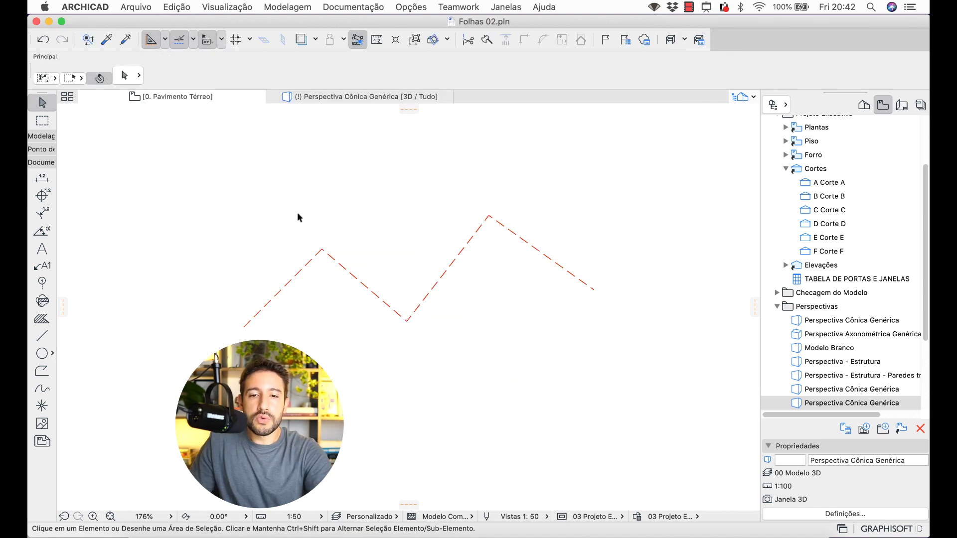
{"action": "left_click", "coordinate": [323, 256]}
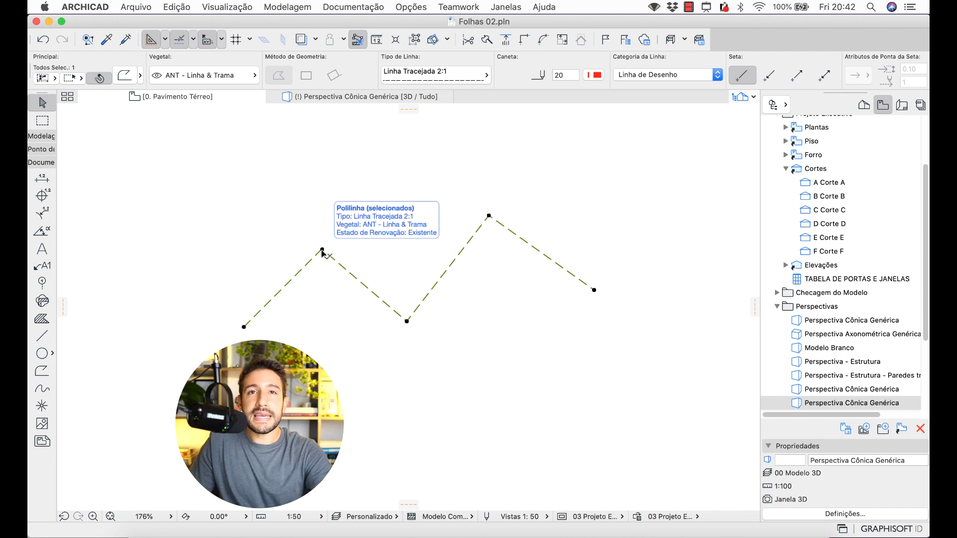
{"action": "key", "text": "ctrl+a"}
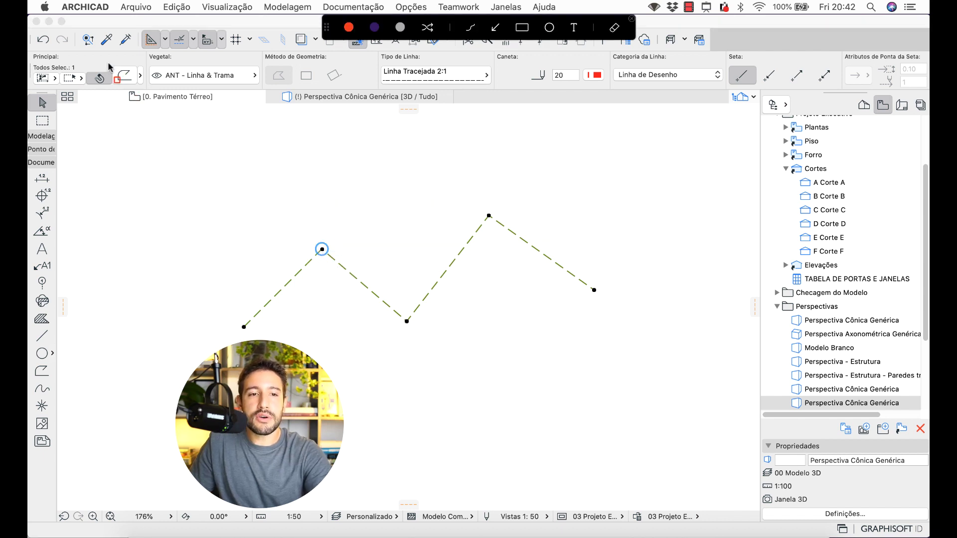
Step: Deselect the zigzag polyline and draw two partially overlapping rectangular fills below it
{"action": "left_click_drag", "start_coordinate": [108, 61], "coordinate": [146, 86]}
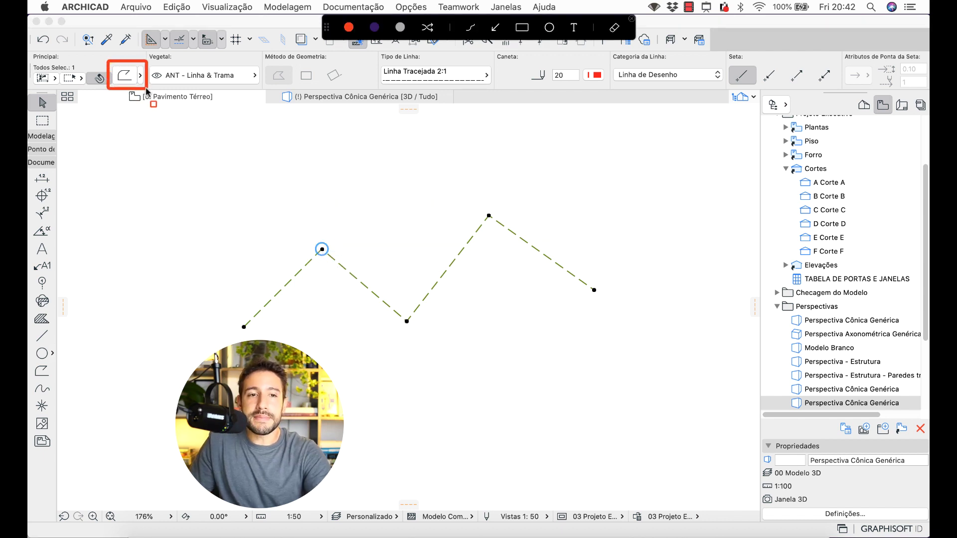
{"action": "key", "text": "Escape"}
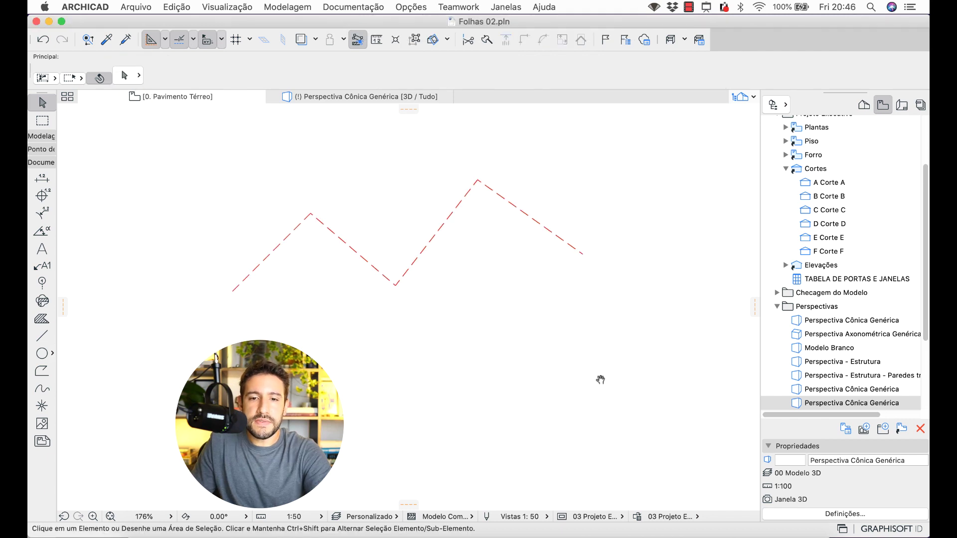
{"action": "middle_click_drag", "start_coordinate": [600, 380], "coordinate": [593, 326]}
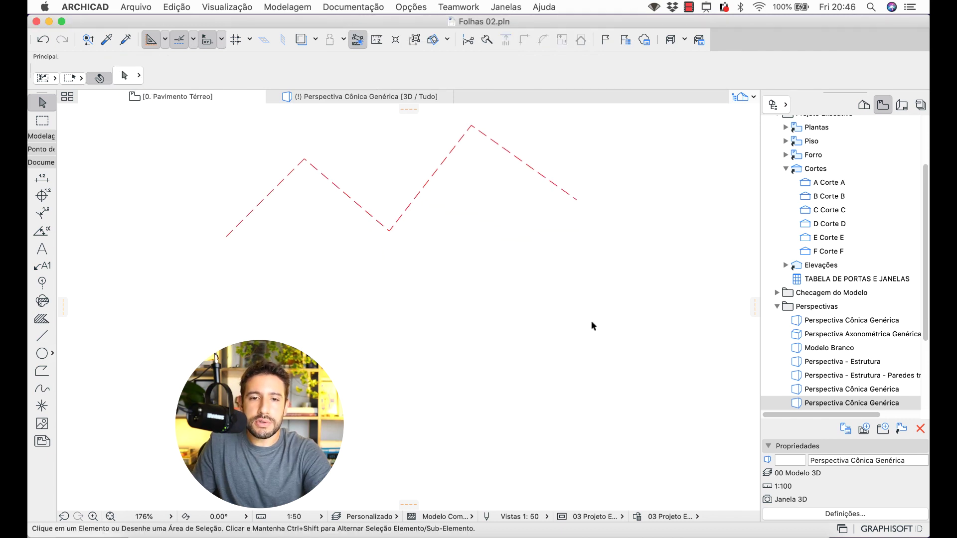
{"action": "left_click", "coordinate": [49, 321]}
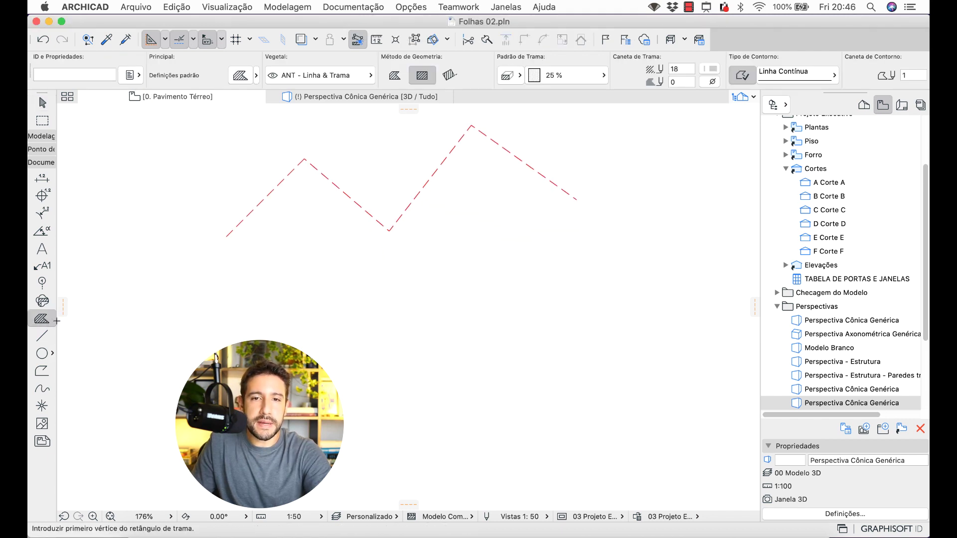
{"action": "left_click", "coordinate": [245, 308]}
{"action": "left_click", "coordinate": [427, 452]}
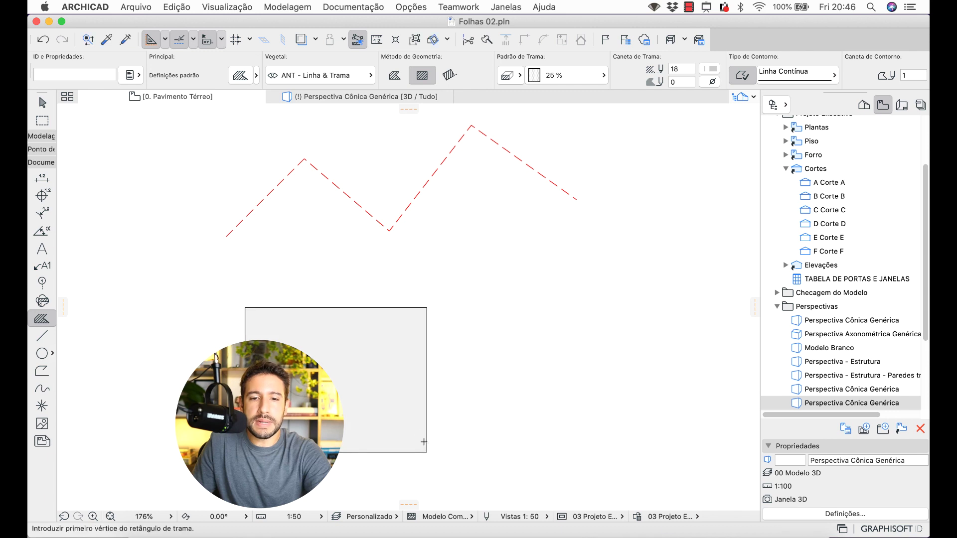
{"action": "left_click", "coordinate": [354, 408]}
{"action": "left_click", "coordinate": [532, 261]}
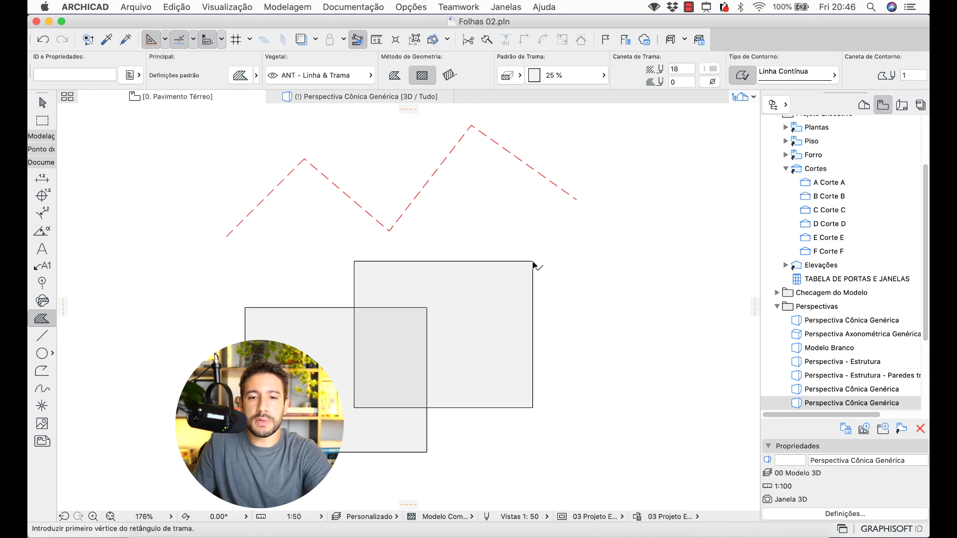
{"action": "key", "text": "Escape"}
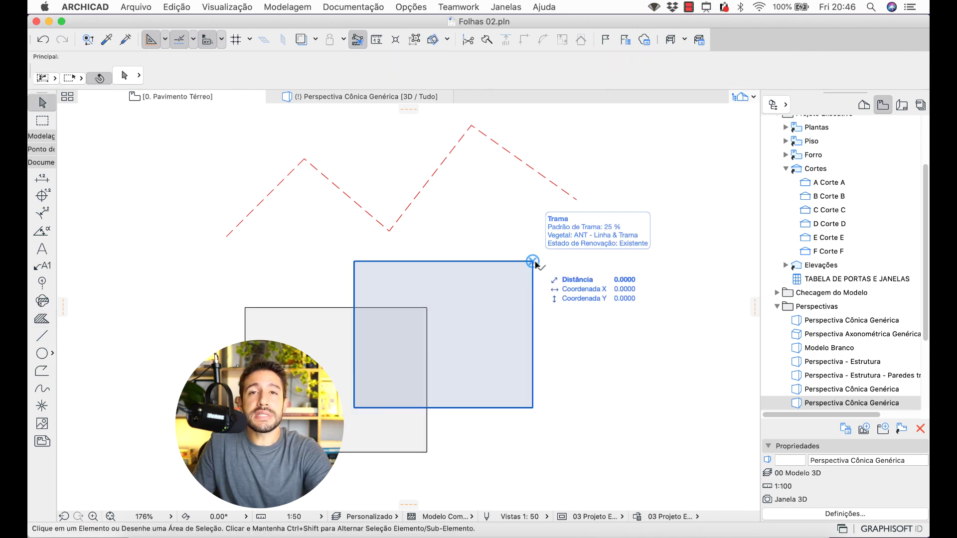
Step: Select the two overlapping fills and locate the Consolidação de Tramas command among the reshape commands
{"action": "left_click", "coordinate": [536, 263]}
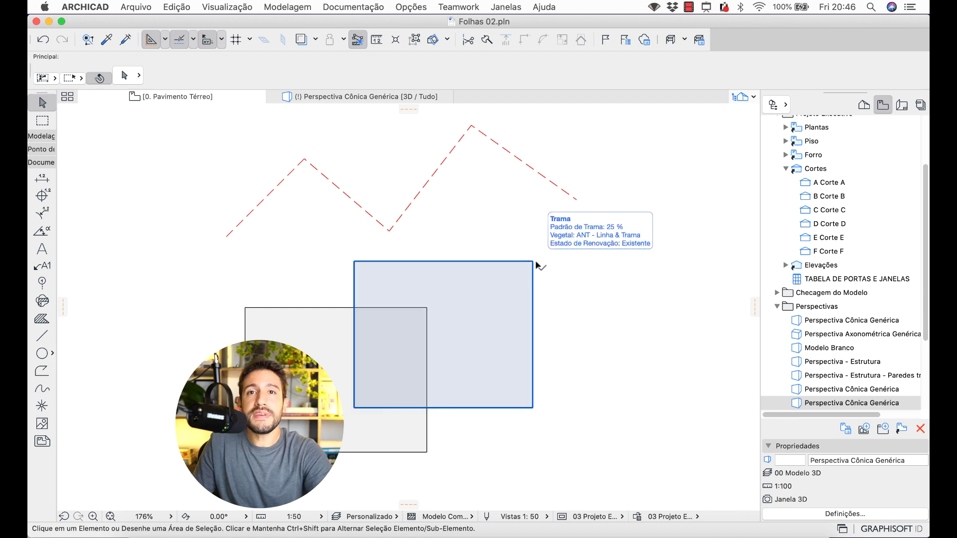
{"action": "left_click_drag", "start_coordinate": [578, 398], "coordinate": [278, 301]}
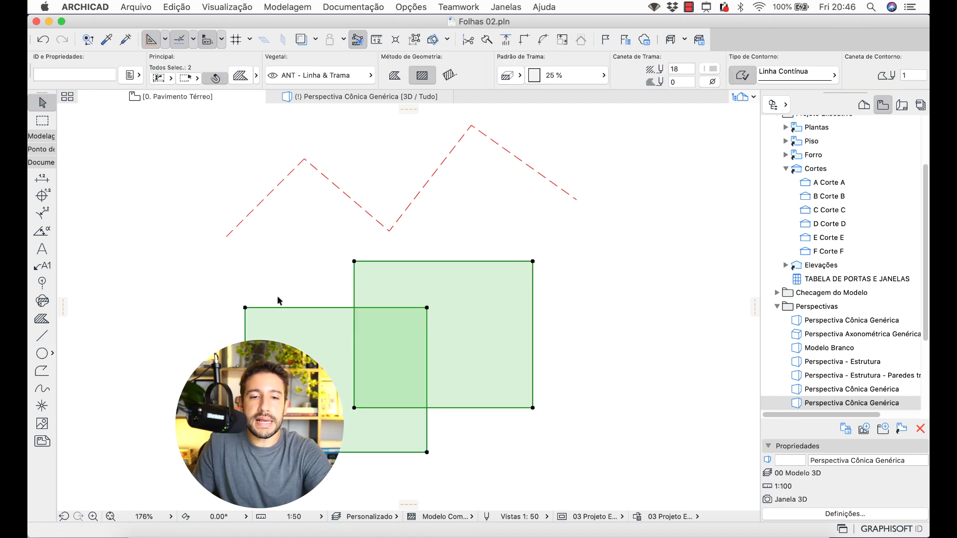
{"action": "left_click", "coordinate": [181, 8]}
{"action": "mouse_move", "coordinate": [268, 280]}
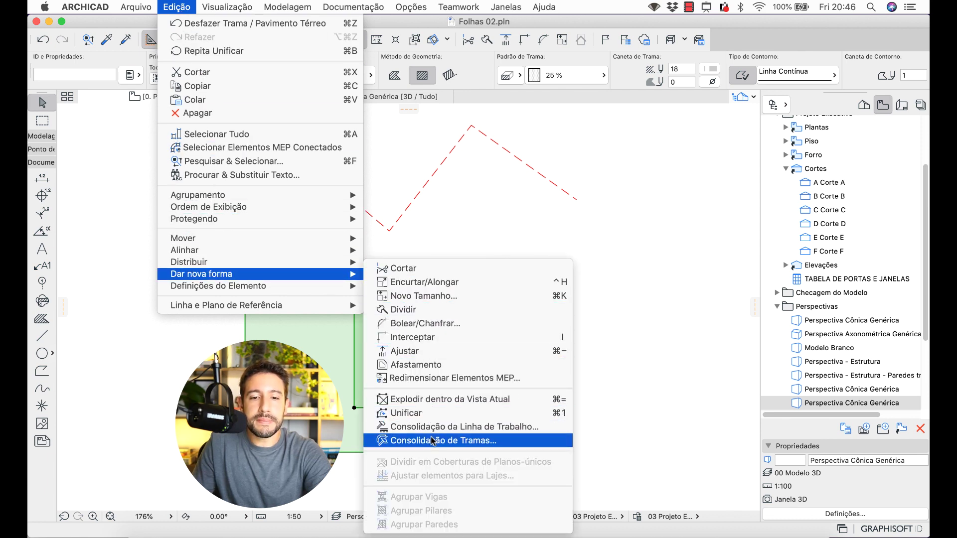
{"action": "left_click", "coordinate": [554, 442]}
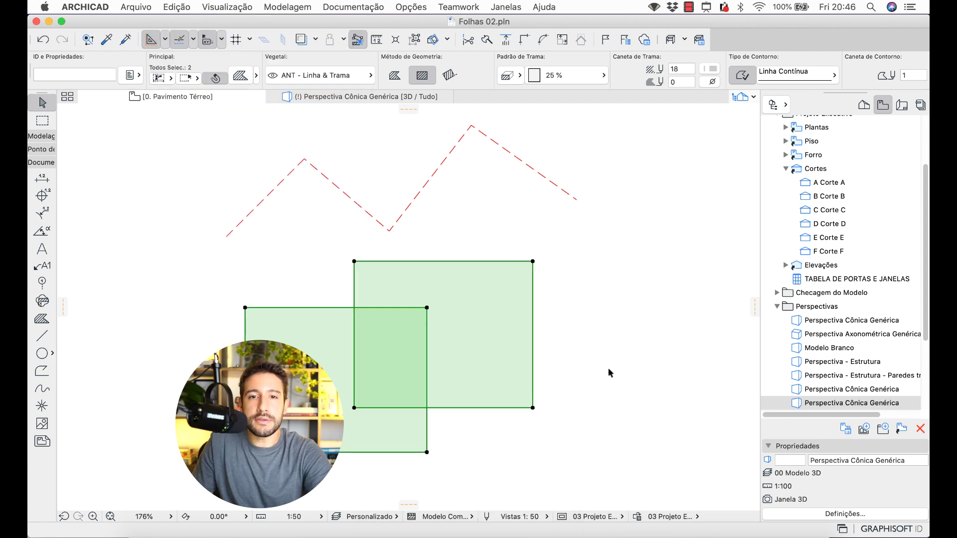
Step: Open the keyboard shortcut settings and select the Consolidação de Tramas command within Edição > Dar nova forma
{"action": "left_click", "coordinate": [411, 7]}
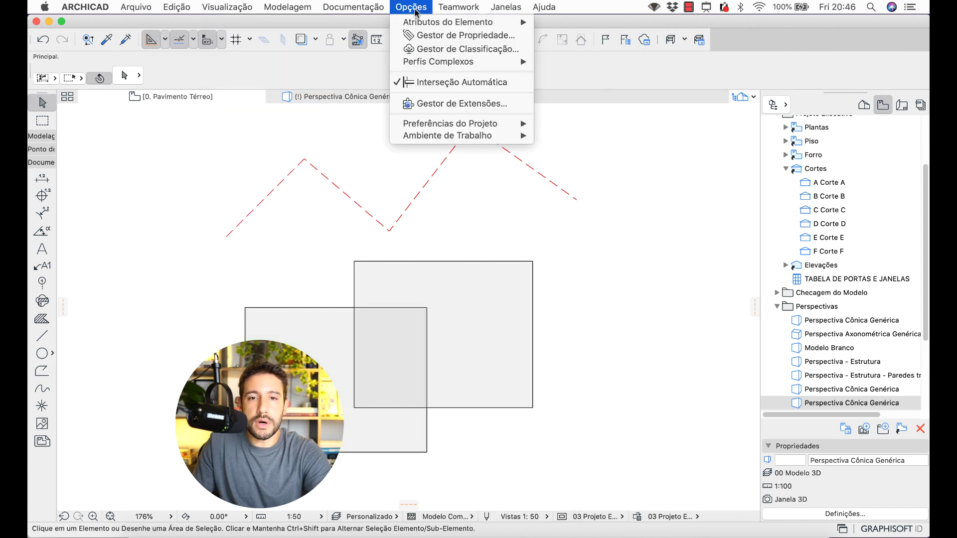
{"action": "mouse_move", "coordinate": [432, 133]}
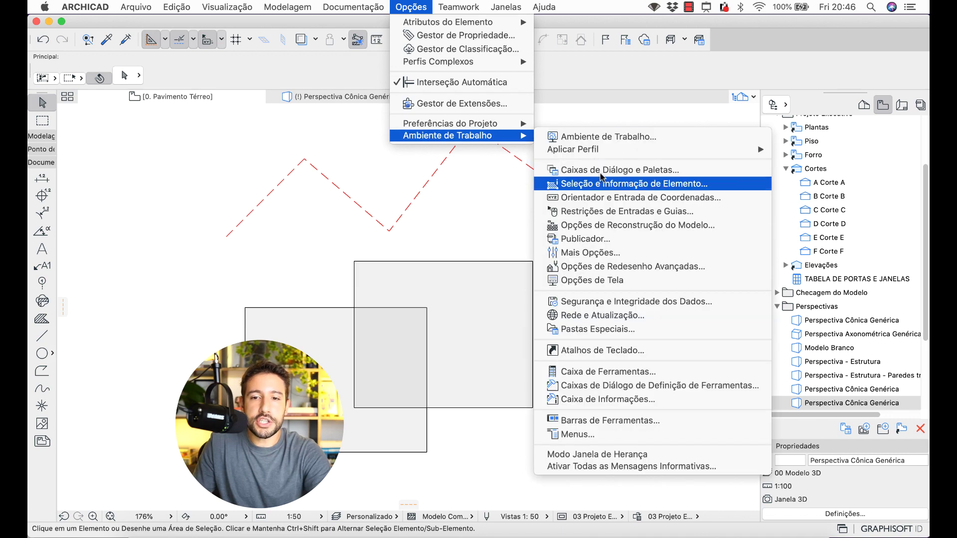
{"action": "left_click", "coordinate": [586, 348]}
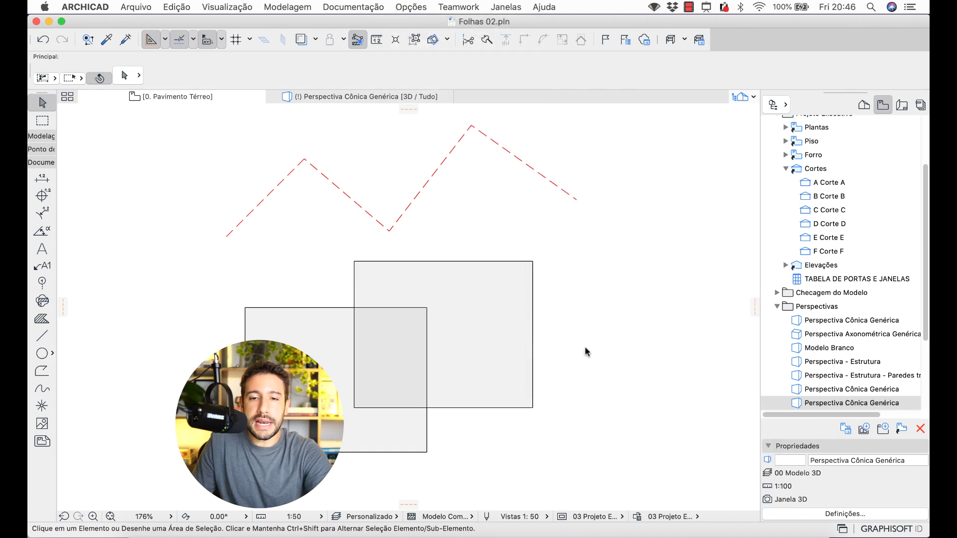
{"action": "scroll", "coordinate": [483, 200], "scroll_direction": "down", "scroll_amount": 1}
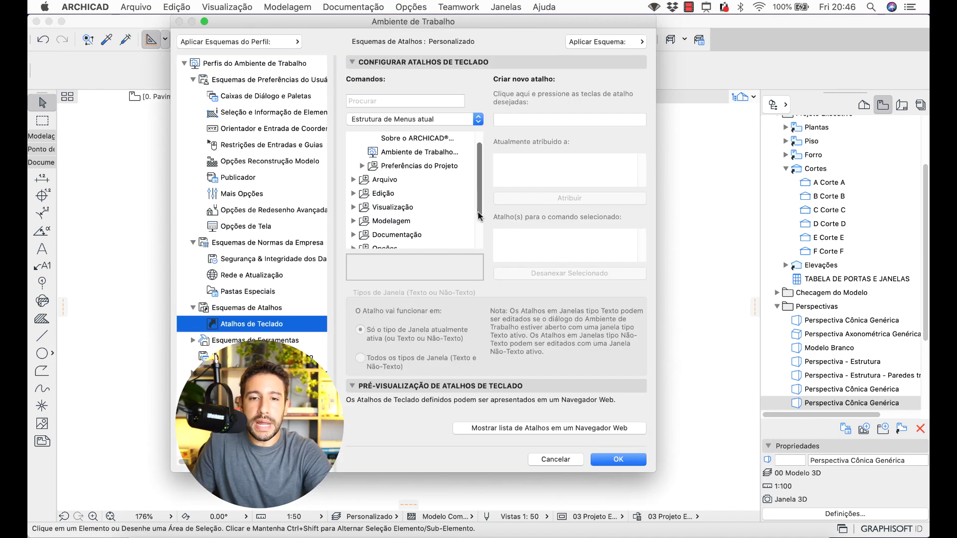
{"action": "left_click", "coordinate": [353, 193]}
{"action": "left_click_drag", "start_coordinate": [480, 159], "coordinate": [476, 207]}
{"action": "left_click", "coordinate": [452, 214]}
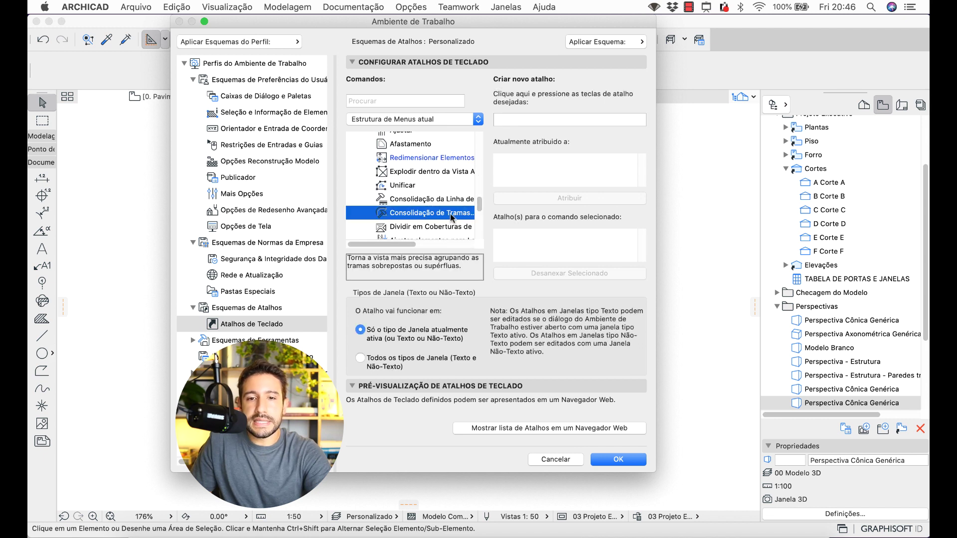
Step: Assign Command+2 as the new shortcut for Consolidação de Tramas and save the work environment settings
{"action": "key", "text": "super+shift+a"}
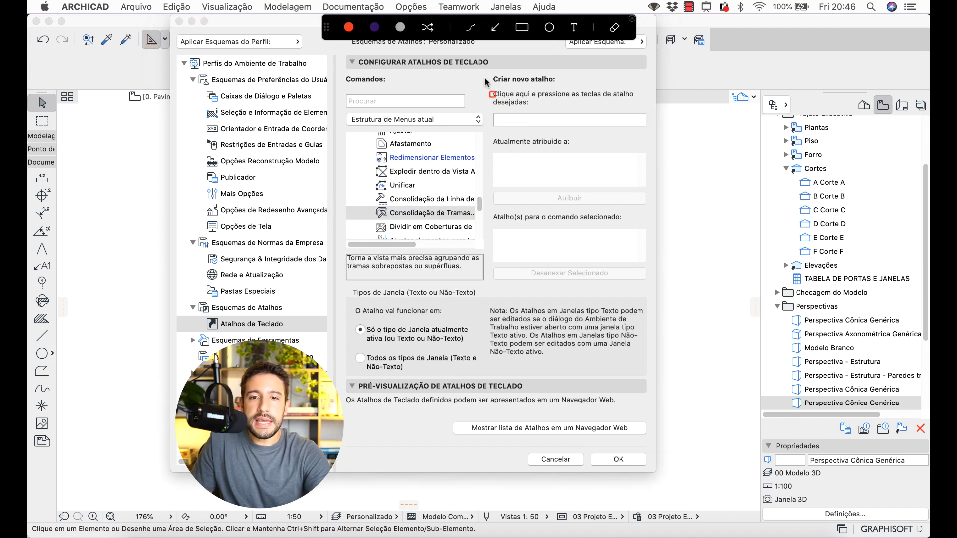
{"action": "left_click_drag", "start_coordinate": [481, 65], "coordinate": [644, 128]}
{"action": "key", "text": "Escape"}
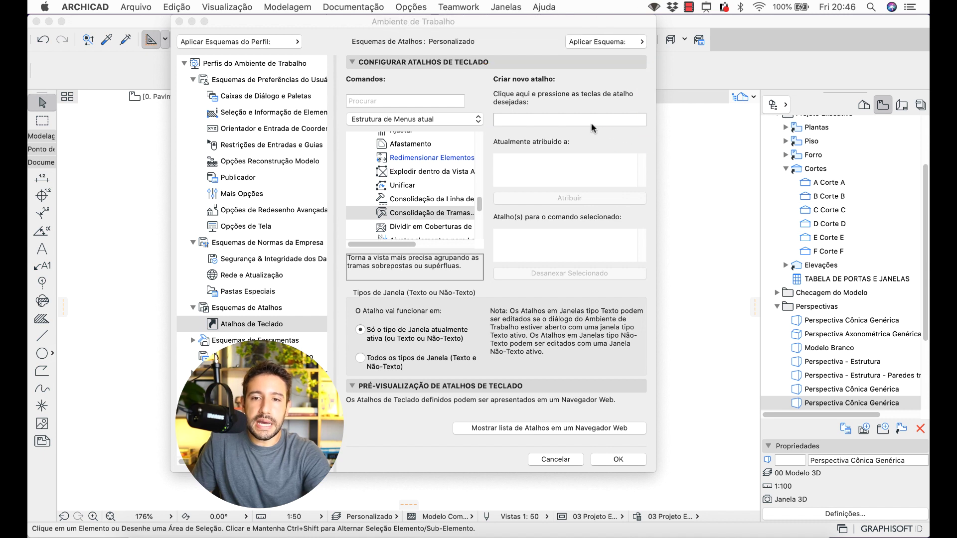
{"action": "left_click", "coordinate": [590, 121]}
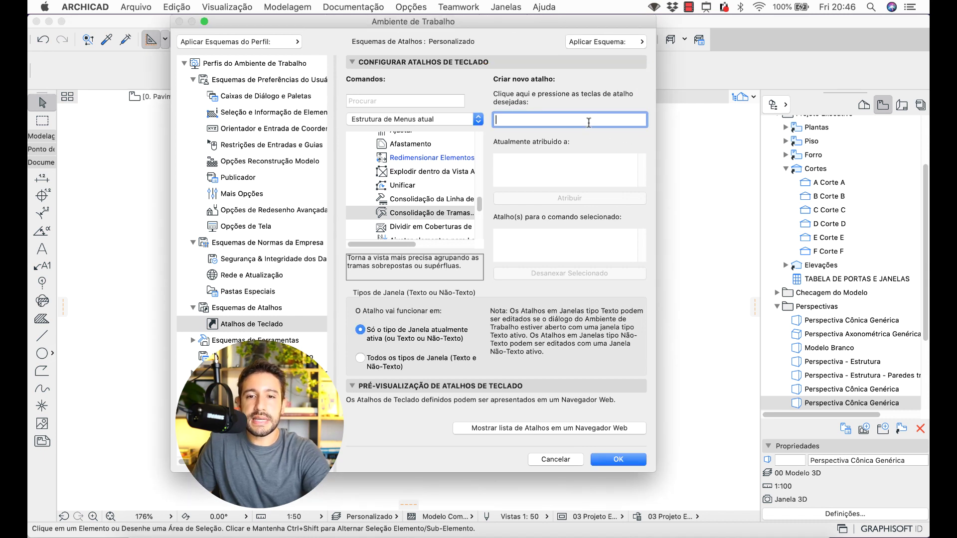
{"action": "key", "text": "super+2"}
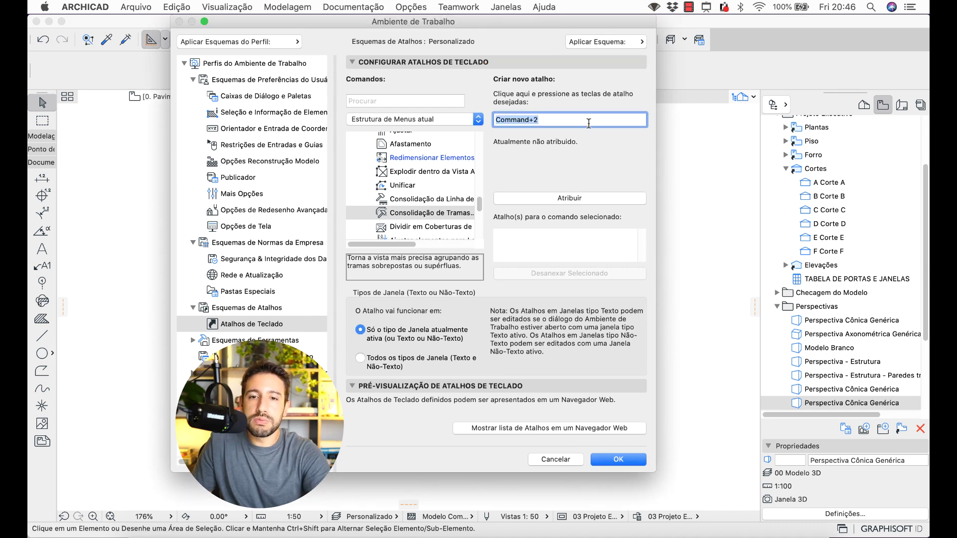
{"action": "left_click", "coordinate": [577, 199]}
{"action": "left_click", "coordinate": [625, 460]}
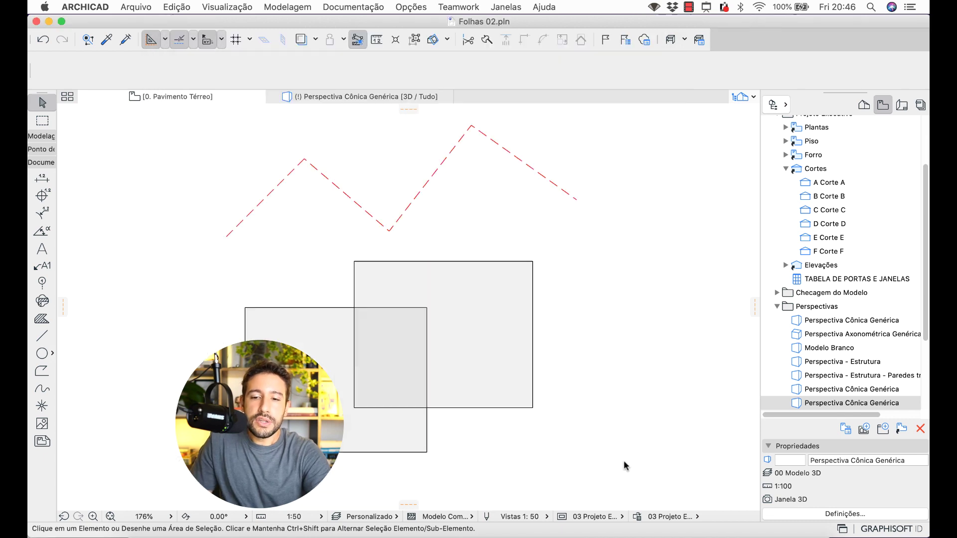
Step: Consolidate the two overlapping rectangular fills into one, trimming overlaps and merging identical fills that have the same contour
{"action": "mouse_move", "coordinate": [549, 445]}
{"action": "left_mouse_down"}
{"action": "mouse_move", "coordinate": [344, 335]}
{"action": "mouse_move", "coordinate": [316, 336]}
{"action": "left_mouse_up"}
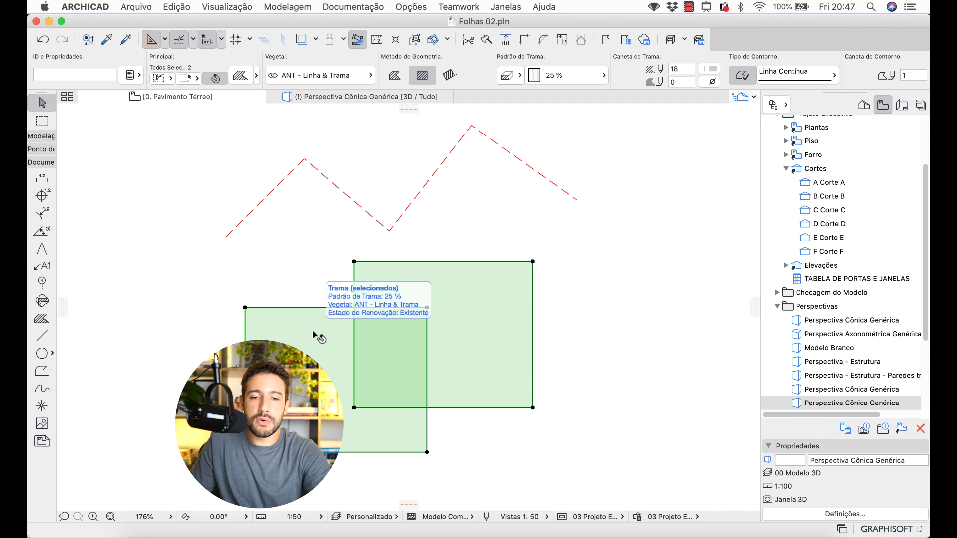
{"action": "key", "text": "super+shift+t"}
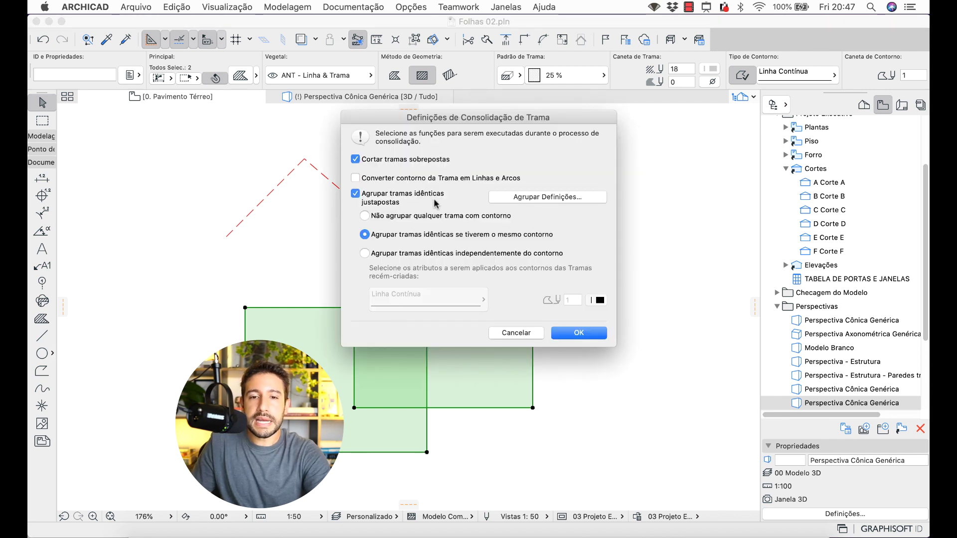
{"action": "left_click", "coordinate": [573, 336]}
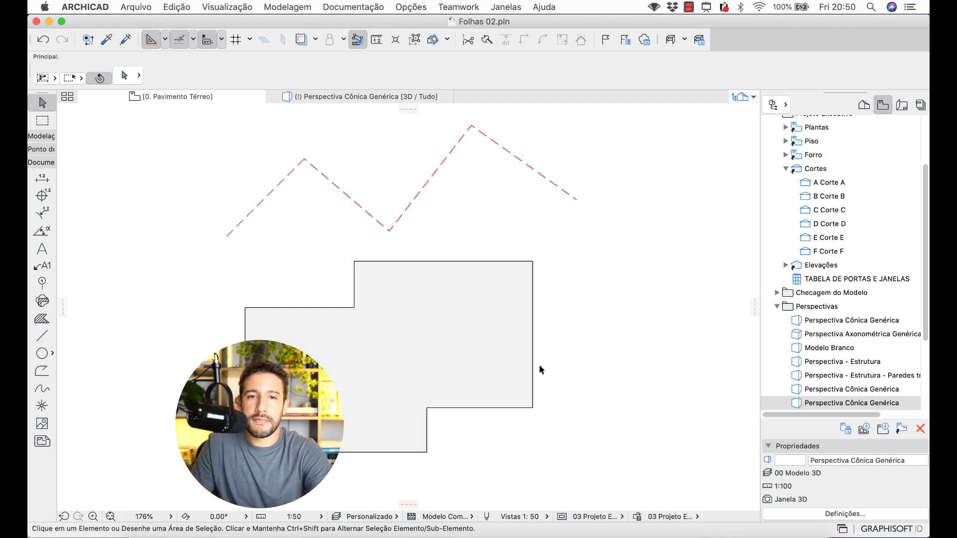
Step: Display the full keyboard shortcut list in the web browser and examine the commands with their assigned shortcuts
{"action": "left_click", "coordinate": [411, 7]}
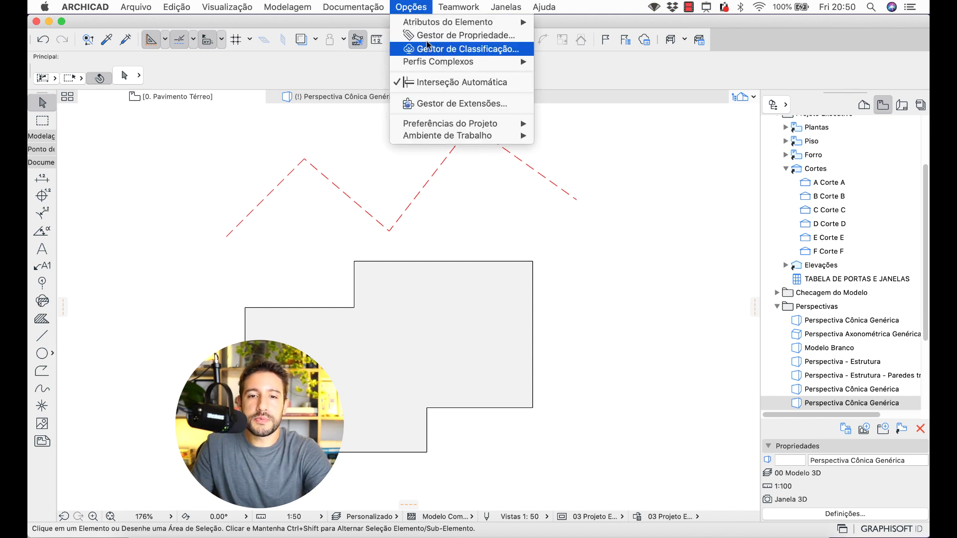
{"action": "mouse_move", "coordinate": [449, 136]}
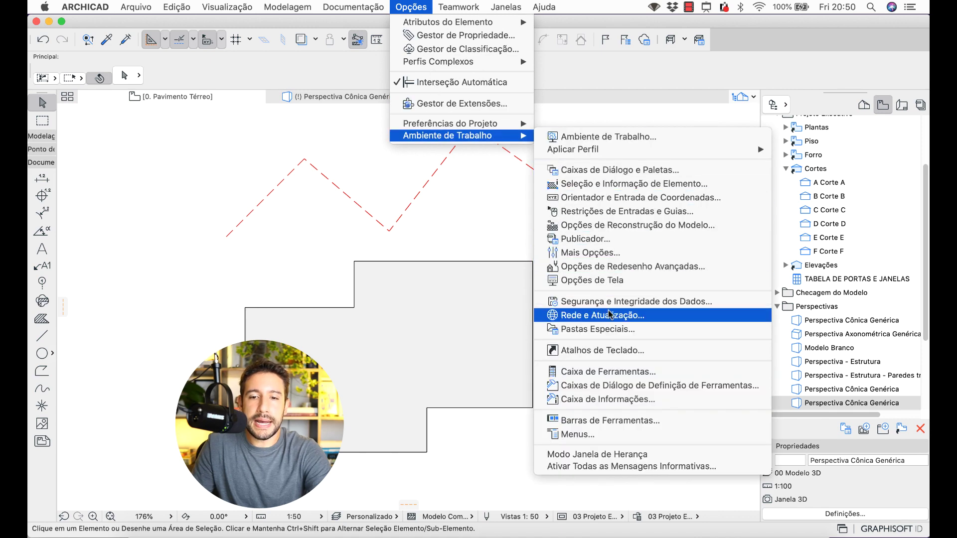
{"action": "left_click", "coordinate": [612, 350]}
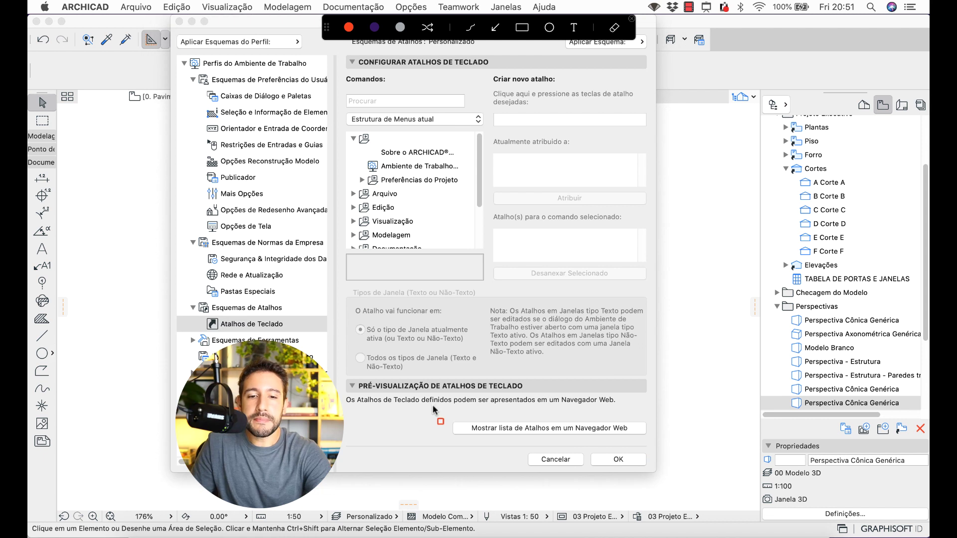
{"action": "mouse_move", "coordinate": [437, 408]}
{"action": "left_mouse_down"}
{"action": "mouse_move", "coordinate": [497, 432]}
{"action": "mouse_move", "coordinate": [657, 447]}
{"action": "left_mouse_up"}
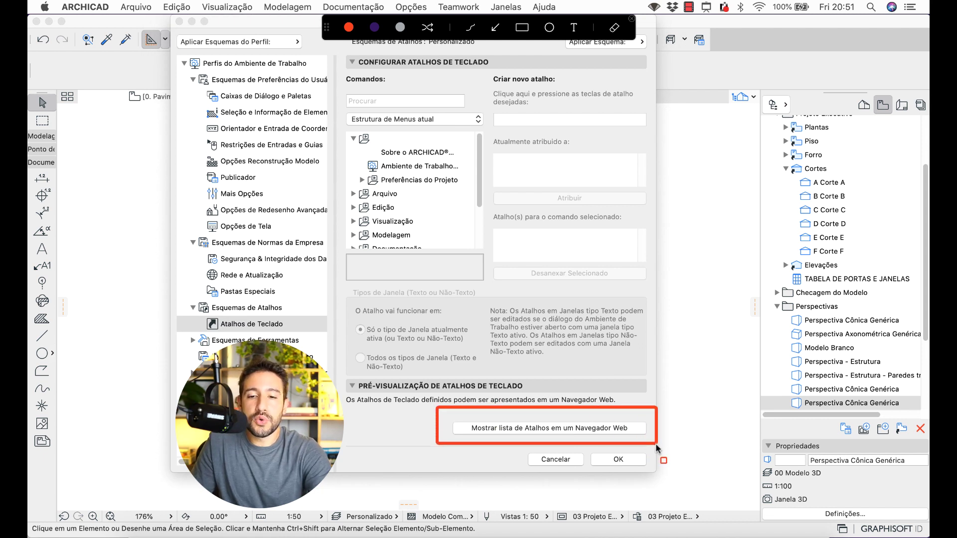
{"action": "left_click", "coordinate": [614, 432]}
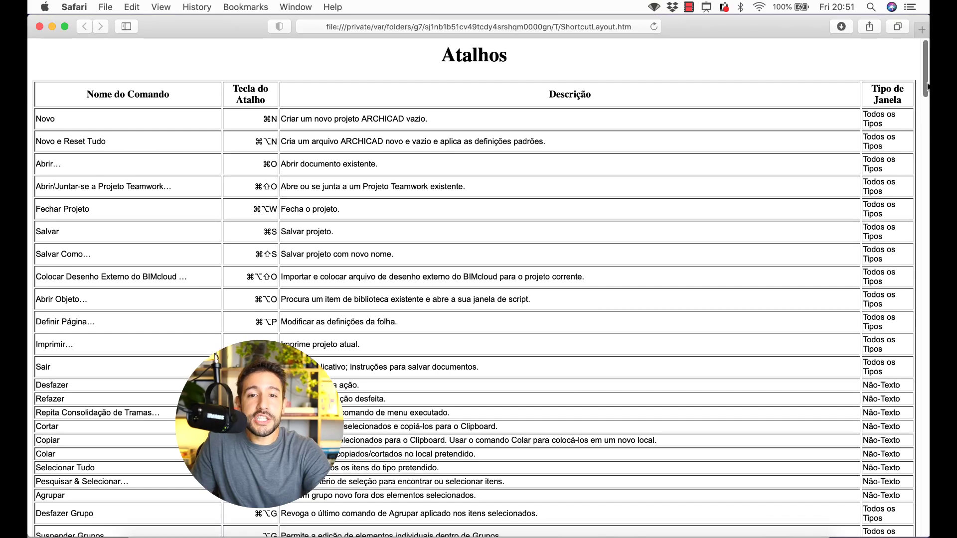
{"action": "left_click_drag", "start_coordinate": [927, 87], "coordinate": [924, 170]}
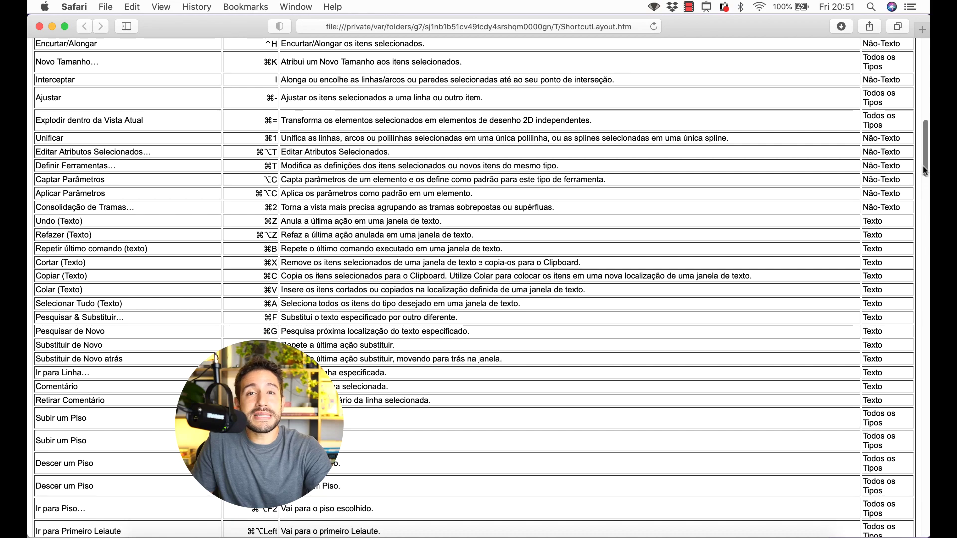
{"action": "left_click_drag", "start_coordinate": [923, 170], "coordinate": [924, 180]}
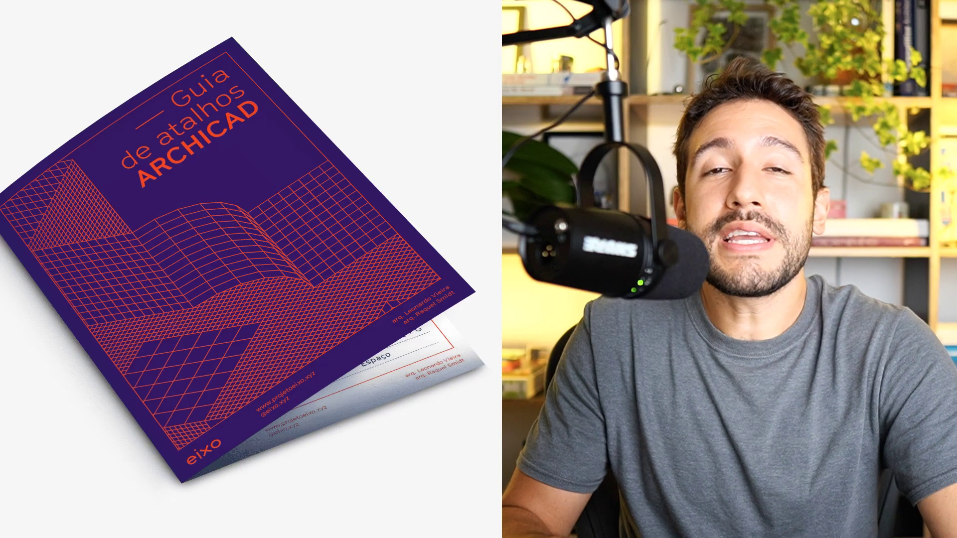